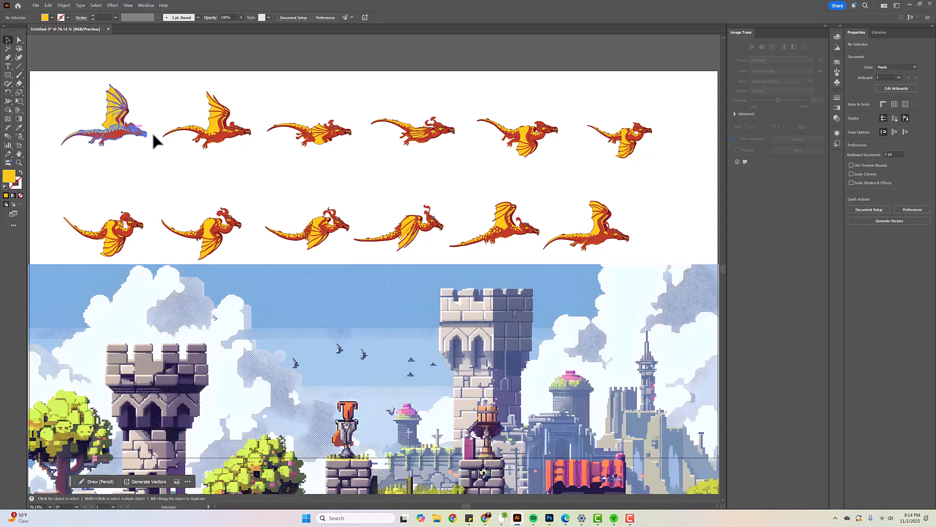
Examine the individual dragon flying poses in both rows one at a time
click(219, 159)
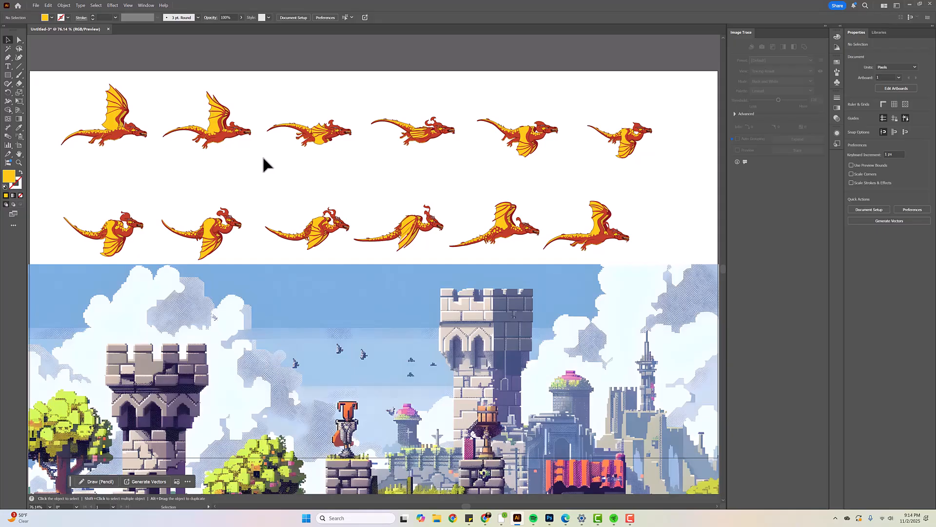
click(116, 123)
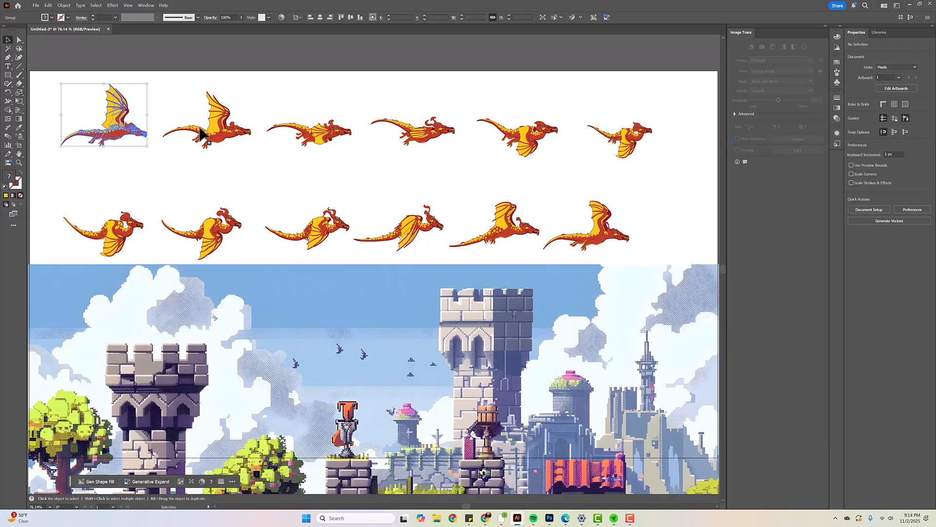
click(239, 127)
click(332, 132)
click(429, 131)
click(519, 139)
click(604, 152)
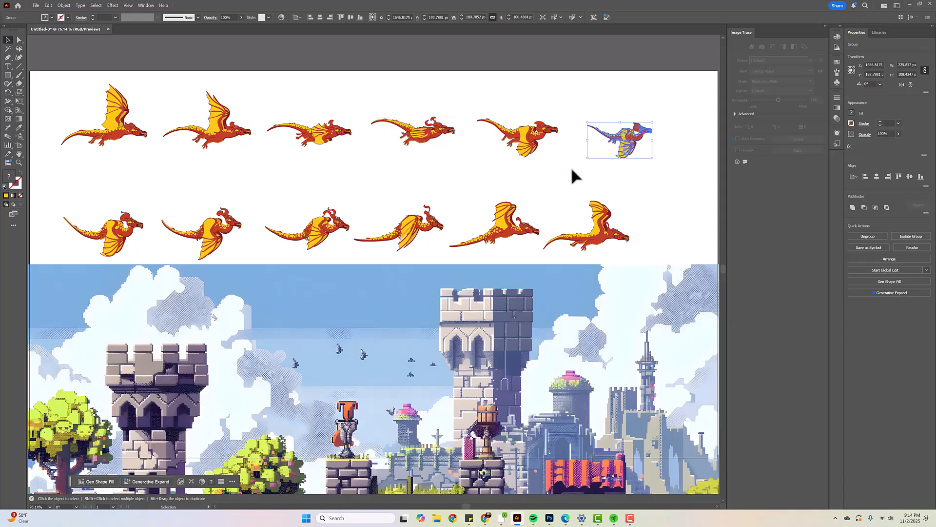
click(115, 234)
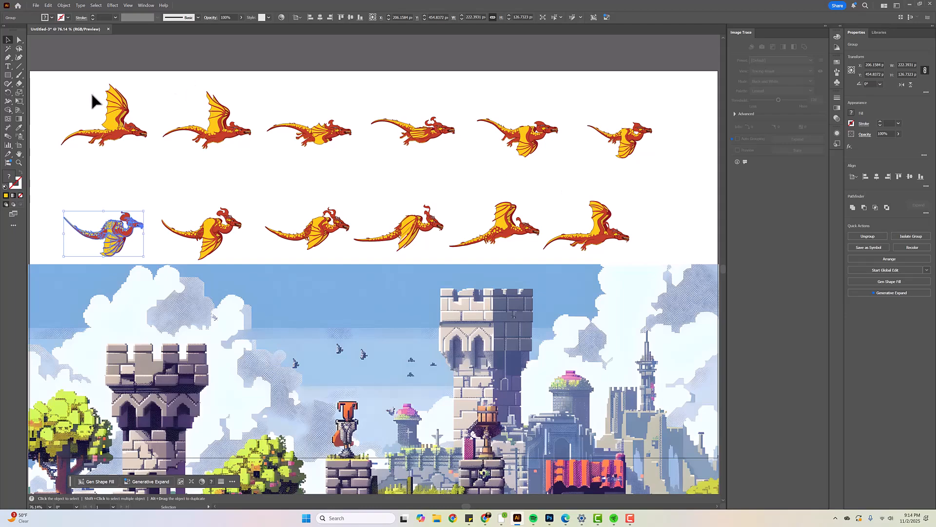
click(123, 131)
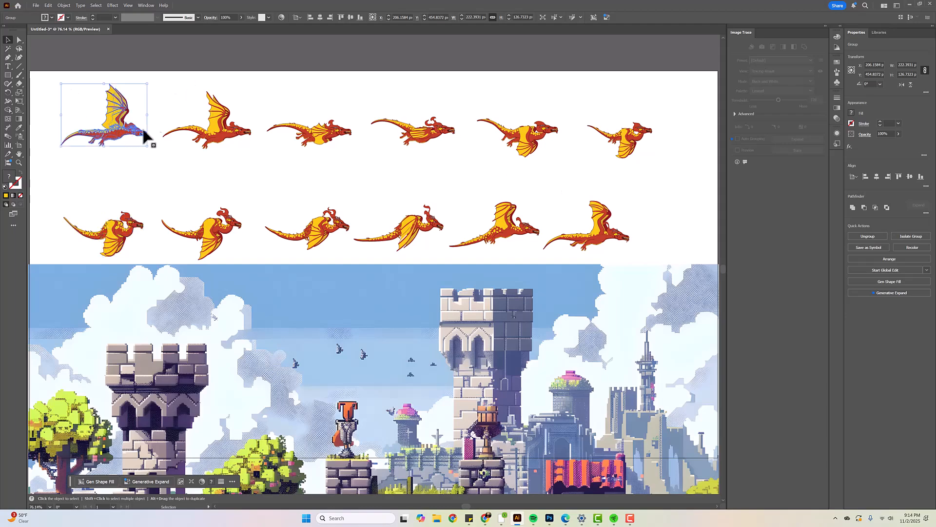
click(233, 127)
Select all twelve dragon poses and recolor them with blue-violet bodies and light pink wings
drag(46, 77, 649, 255)
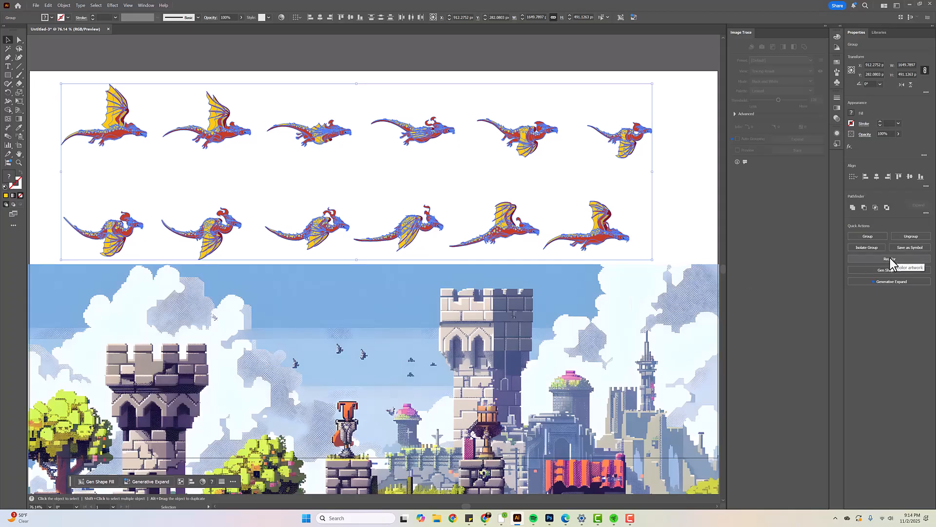
click(891, 259)
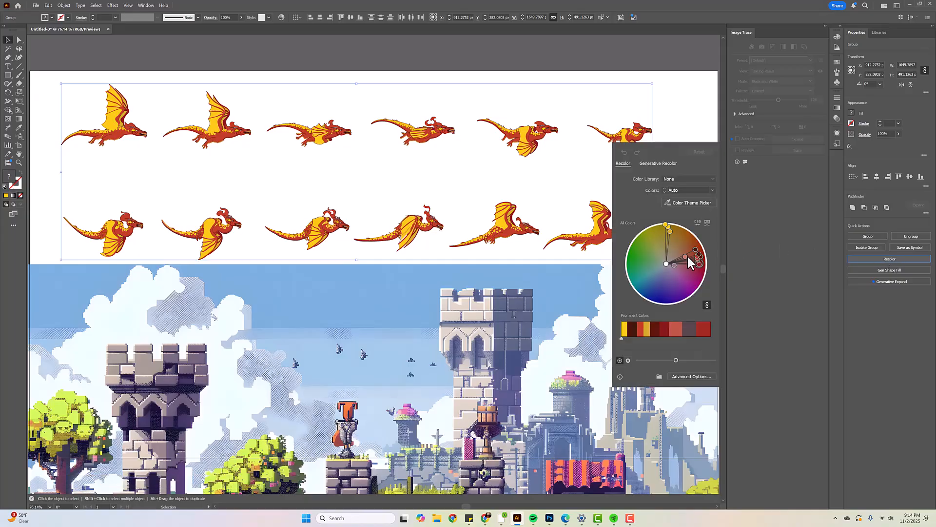
mouse_move(698, 256)
mouse_down()
mouse_move(695, 278)
mouse_move(662, 285)
mouse_move(690, 283)
mouse_move(679, 269)
mouse_move(704, 280)
mouse_move(687, 276)
mouse_up()
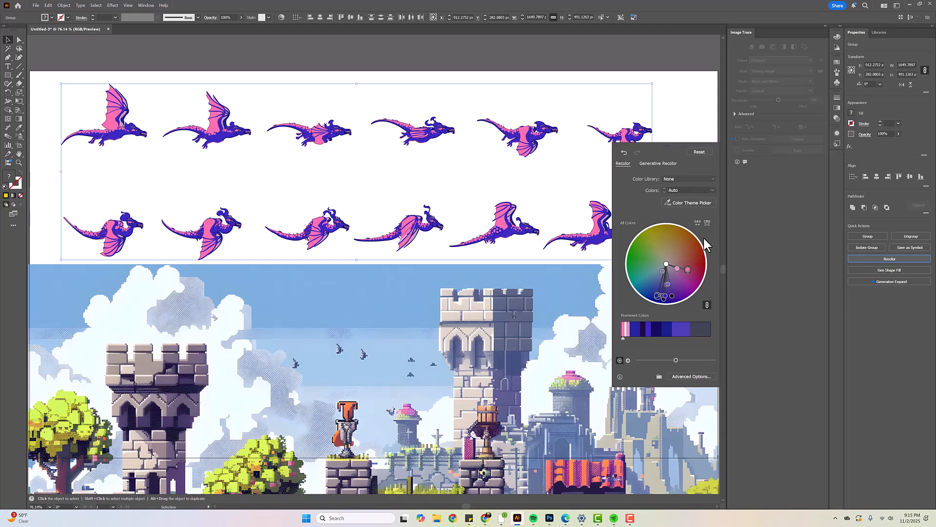
Reduce the number of colors in the recolored dragons to 3
click(696, 200)
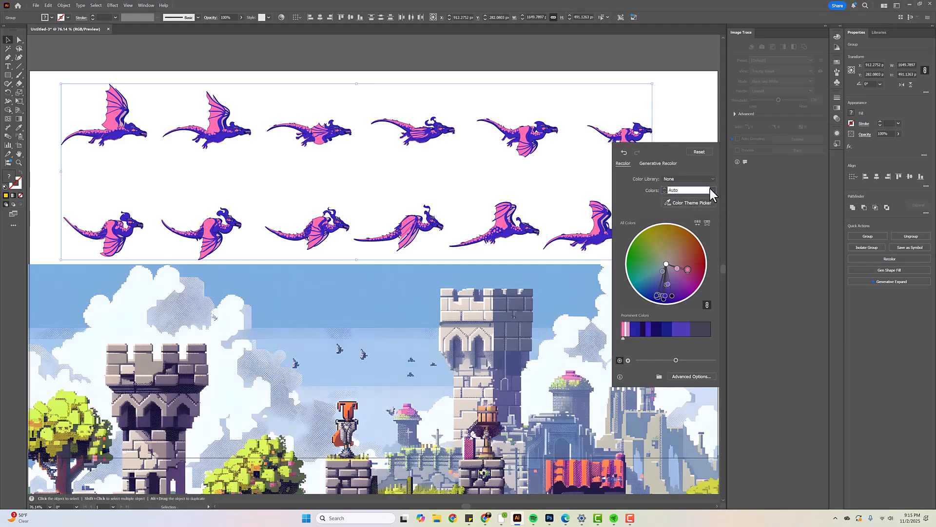
click(712, 190)
click(713, 189)
click(712, 190)
click(717, 220)
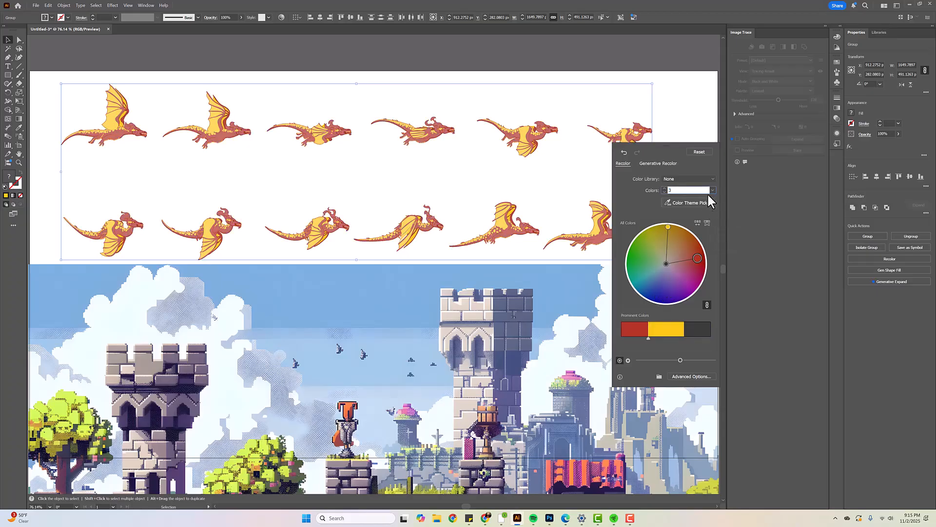
key(ctrl)
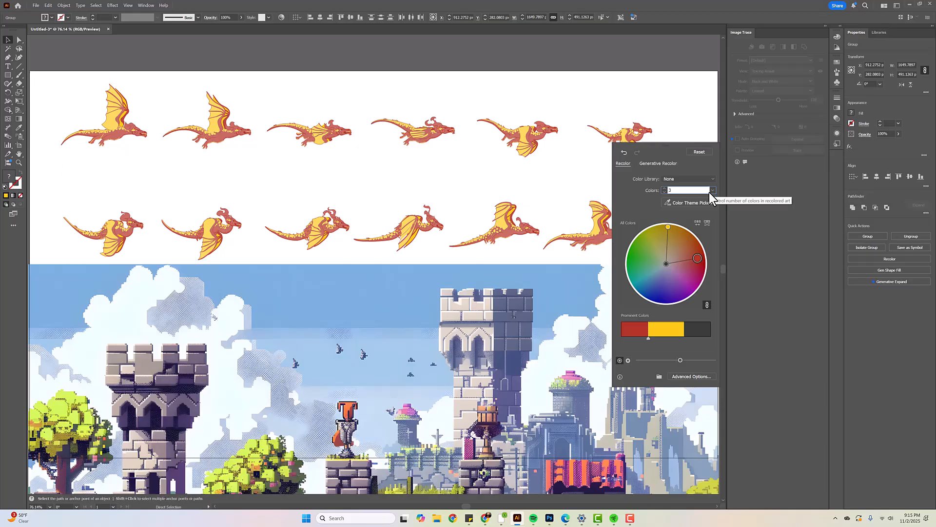
click(712, 189)
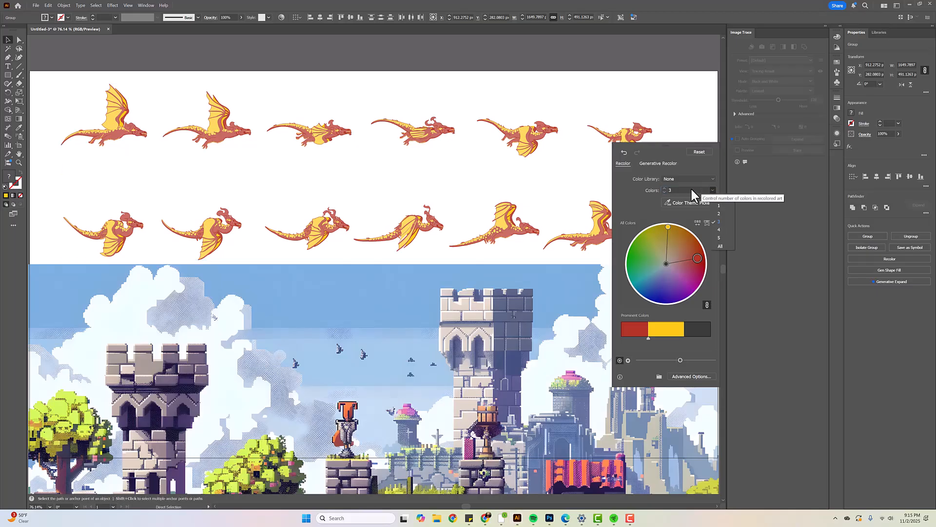
click(712, 189)
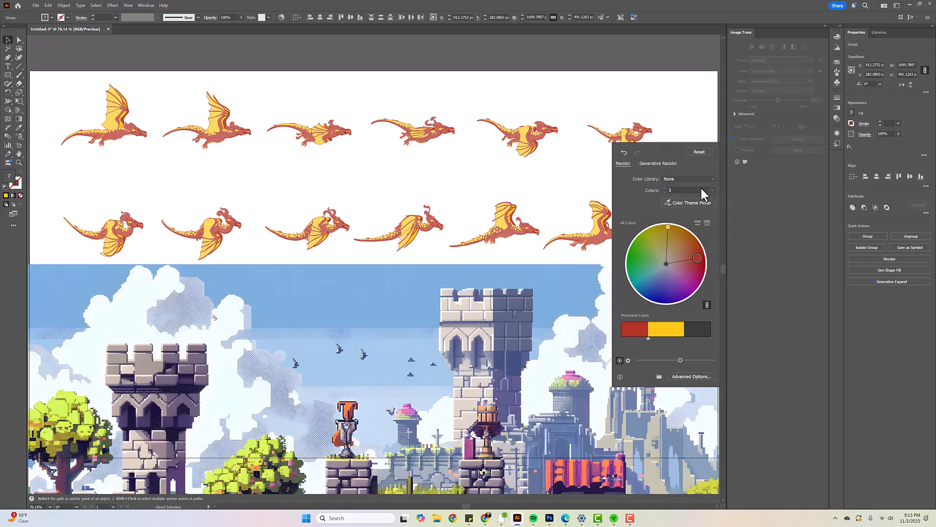
Raise the recolor color count to All and try blue bodies with pink wings on the color wheel
click(665, 188)
click(666, 189)
click(665, 189)
click(666, 189)
click(665, 188)
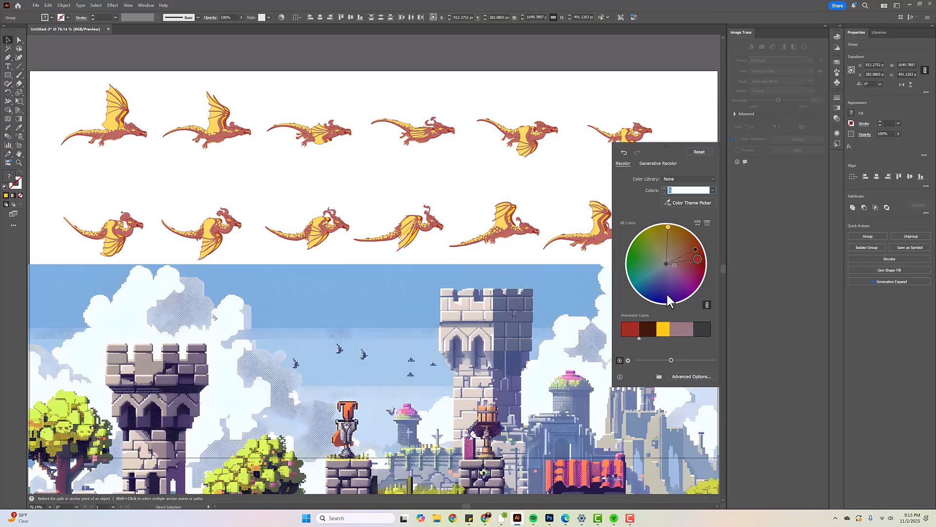
drag(698, 270, 673, 281)
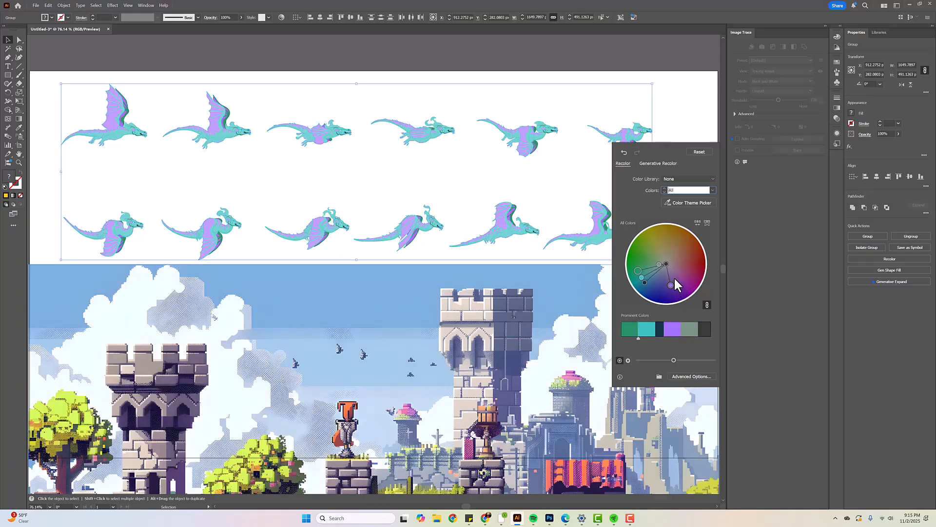
drag(644, 282, 680, 281)
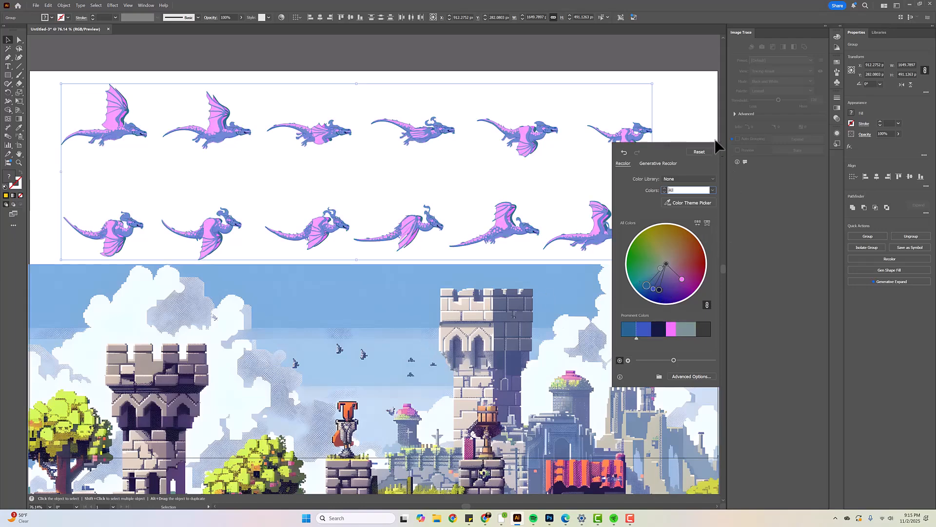
Reset the recolor changes, and turn the dragons' bodies blue-violet and their wings hot pink
click(700, 151)
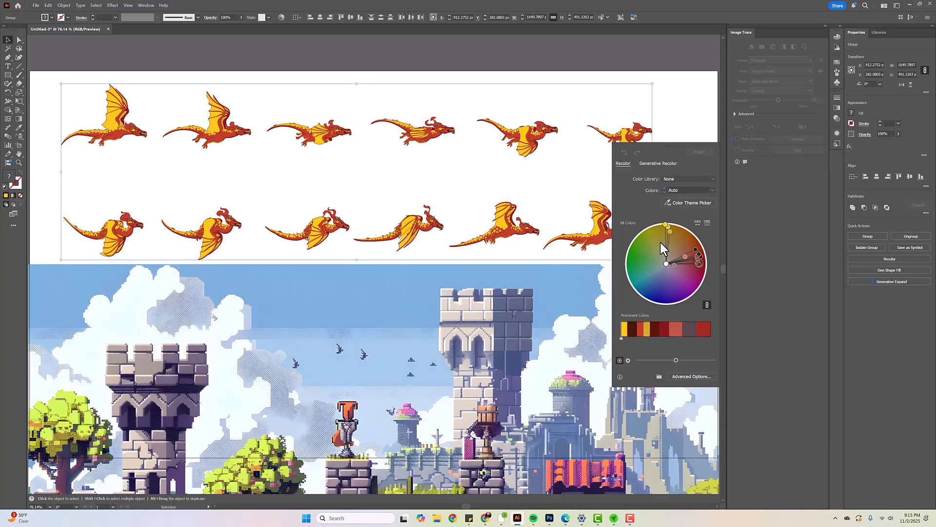
drag(700, 255, 675, 293)
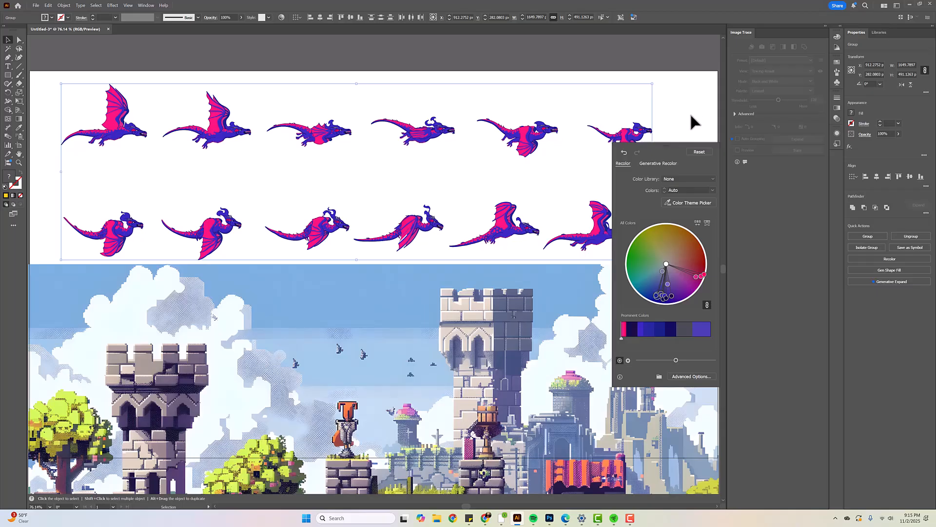
click(692, 149)
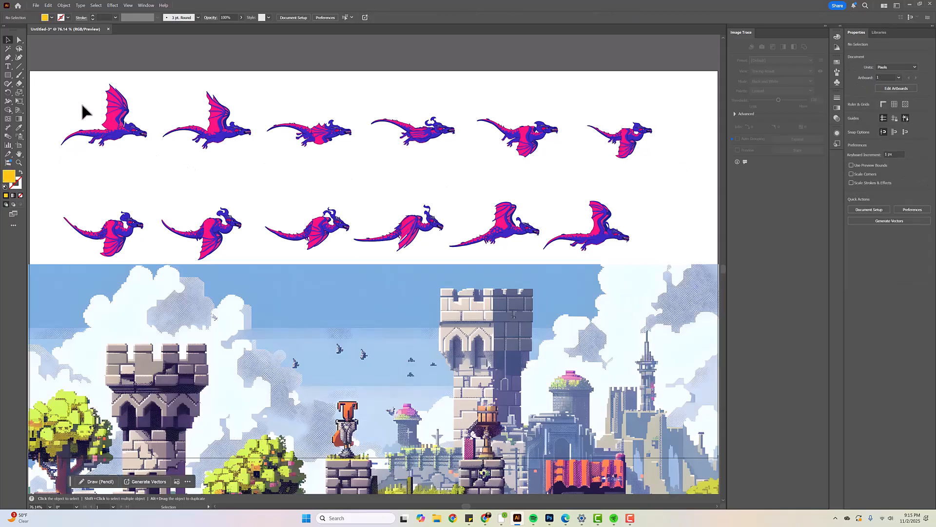
Move the castle background below the dragon rows and collect all twelve dragons for export as multiple assets
drag(129, 293, 133, 166)
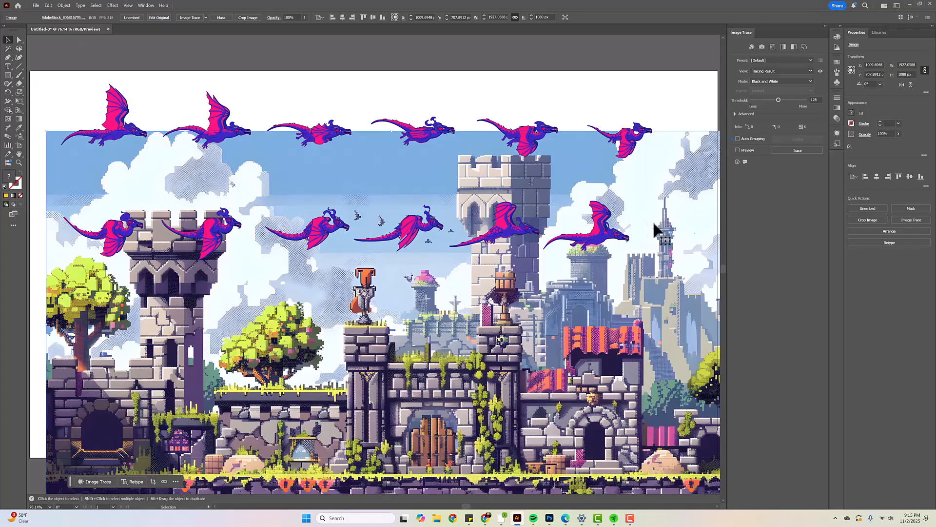
drag(449, 281, 402, 461)
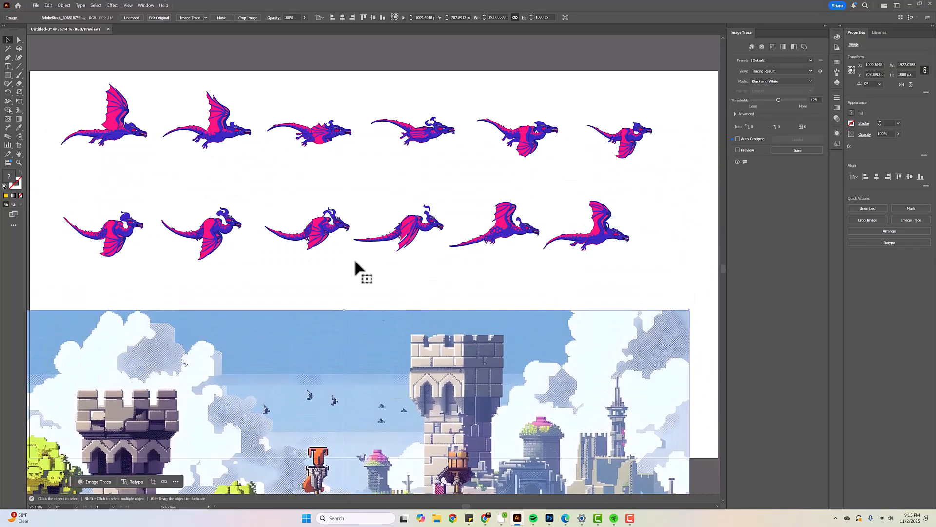
drag(61, 74, 630, 254)
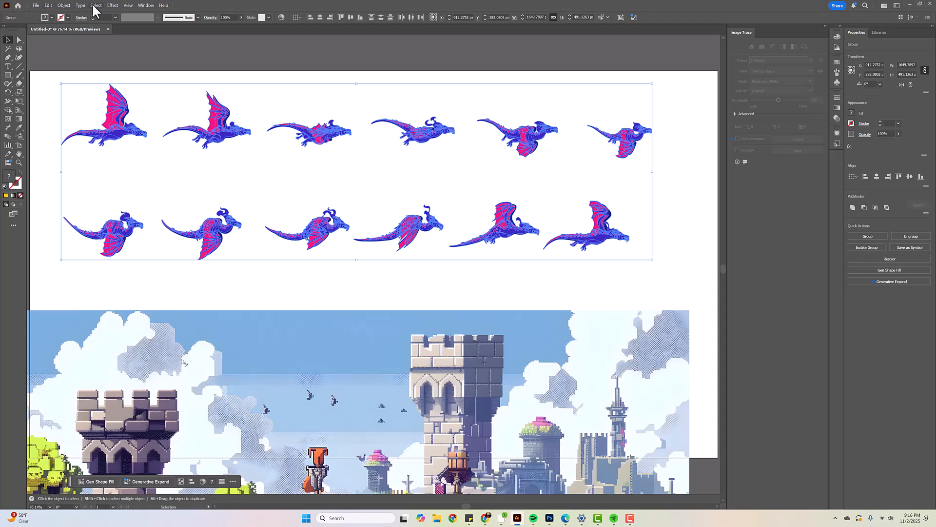
right_click(222, 123)
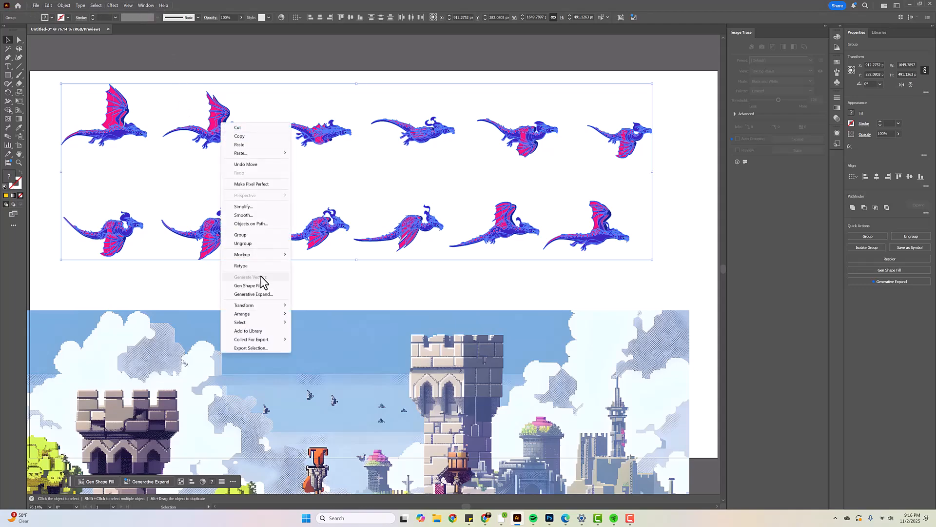
mouse_move(256, 340)
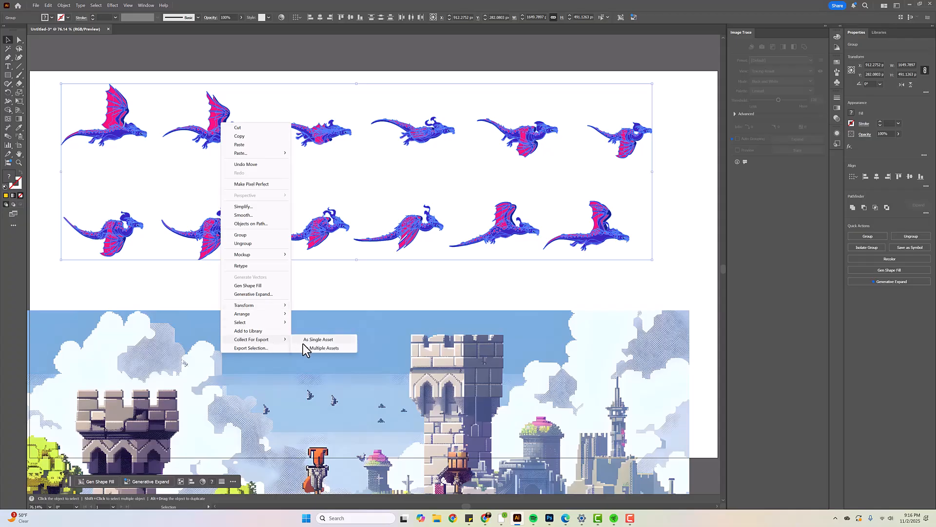
click(321, 347)
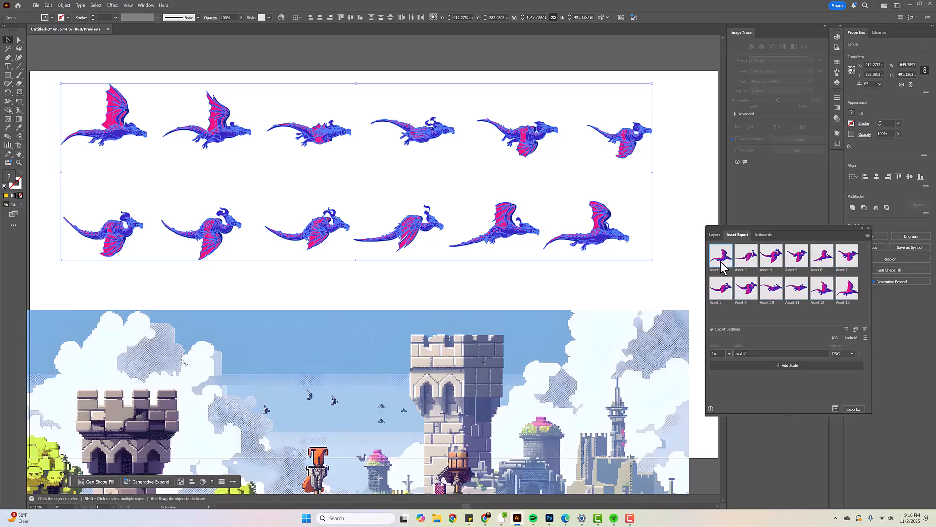
Check the collected dragon assets and set the export suffix to "dragon"
click(748, 263)
click(851, 292)
click(824, 292)
click(775, 293)
click(819, 352)
text(dragon)
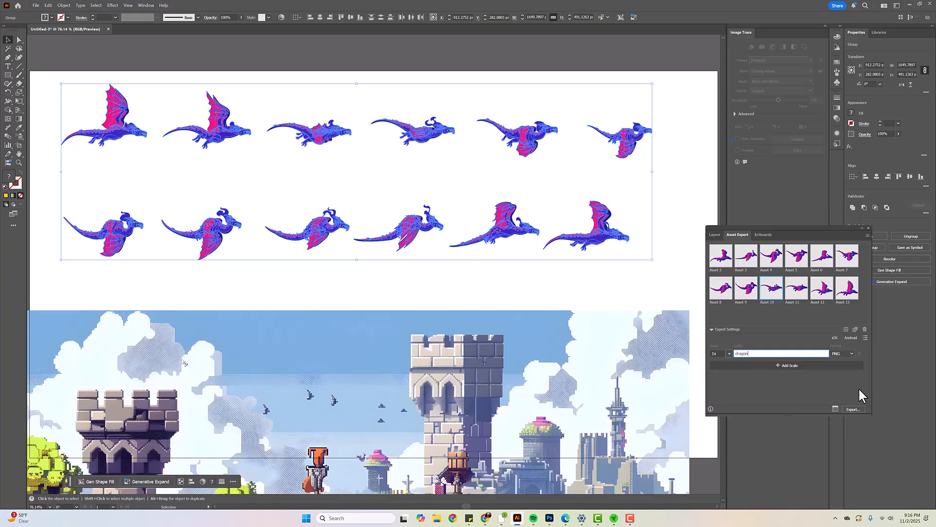
Export the dragon asset selection as PNG to the Dragon Flying folder on the Desktop
click(853, 407)
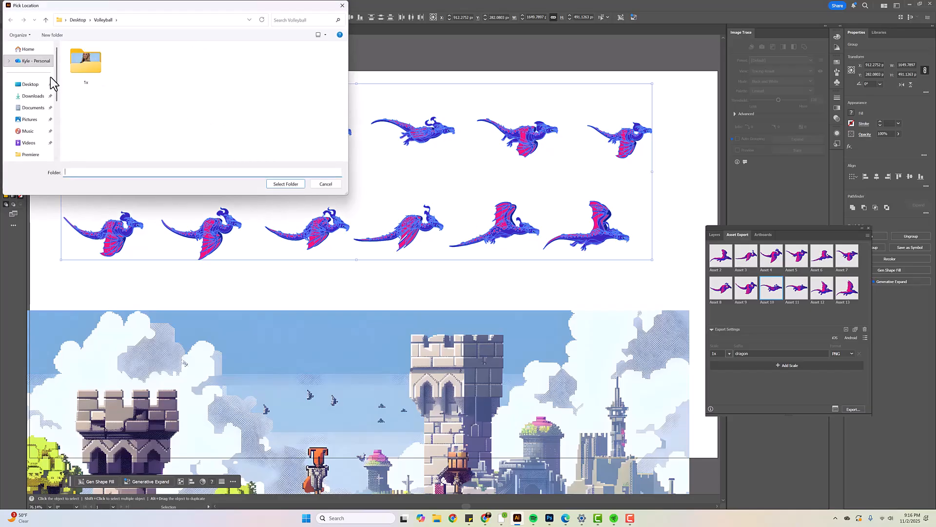
click(29, 84)
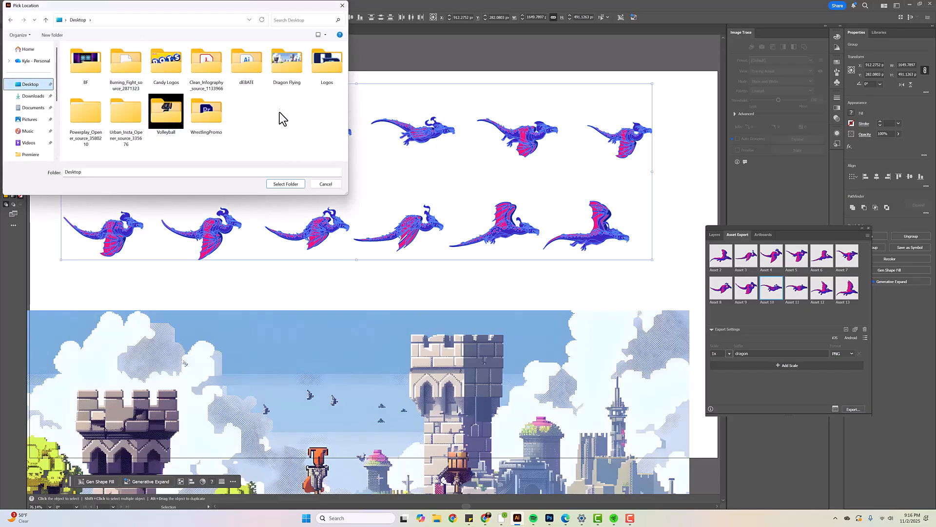
click(291, 67)
double_click(291, 66)
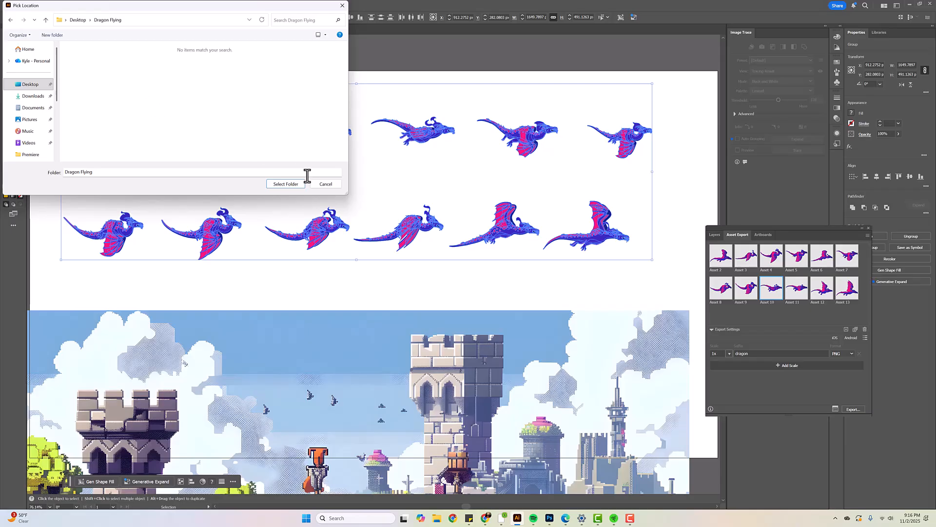
click(288, 184)
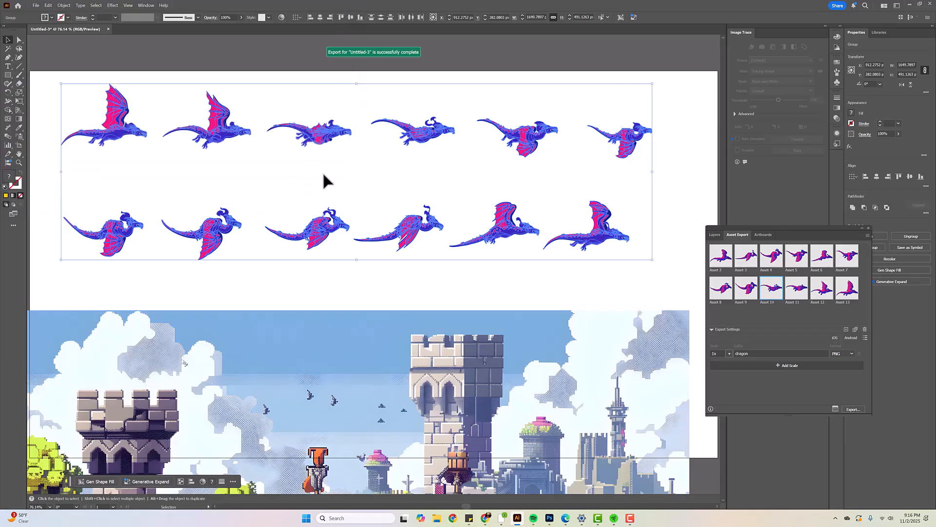
Move the castle background back over the artboard and collect it for export as a single asset
mouse_move(363, 338)
mouse_down()
mouse_move(395, 317)
mouse_move(412, 93)
mouse_move(408, 86)
mouse_move(401, 101)
mouse_move(401, 91)
mouse_up()
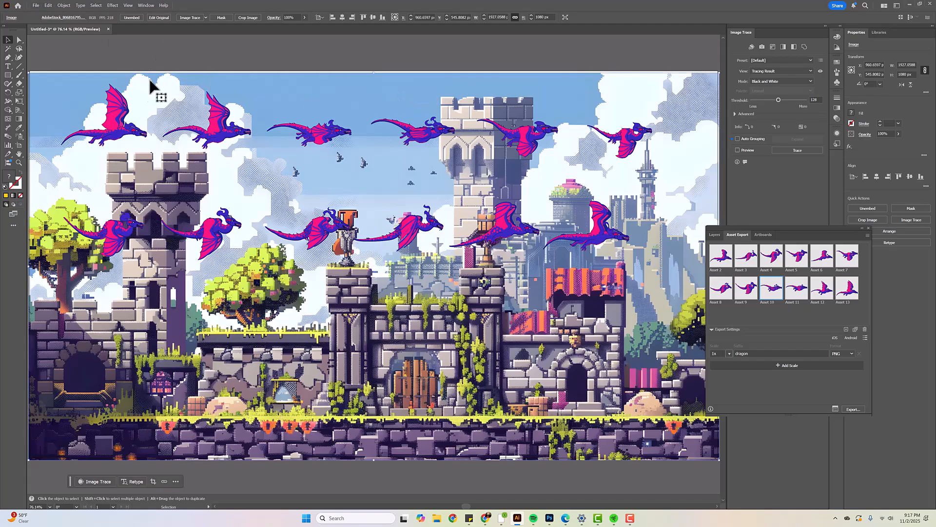
right_click(63, 89)
mouse_move(100, 250)
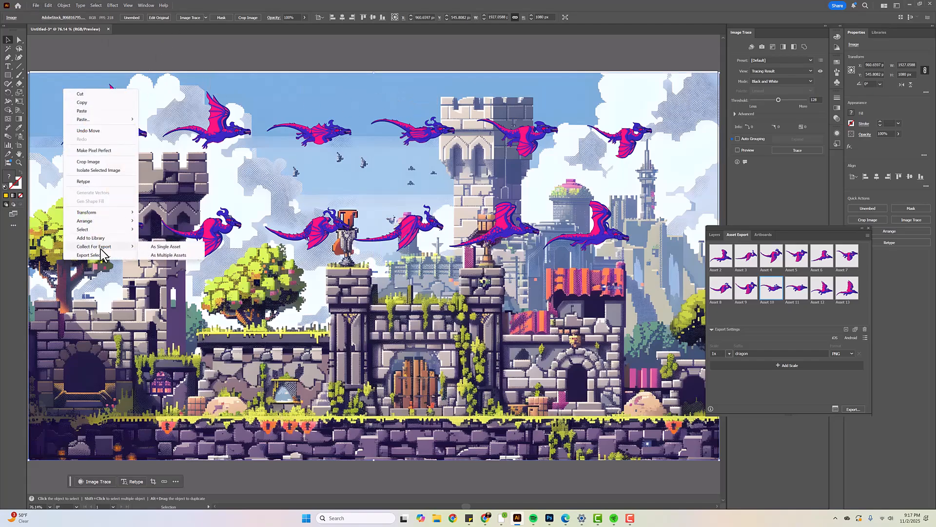
click(166, 247)
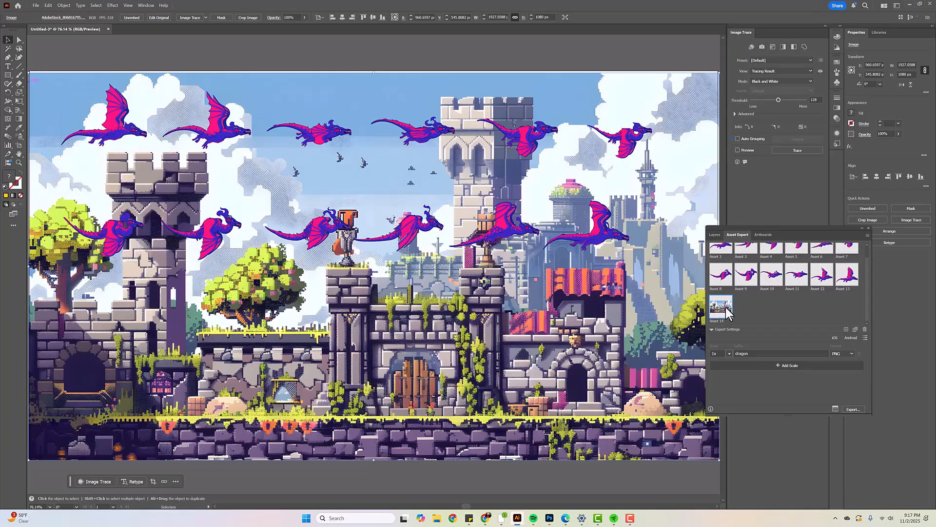
Set the castle background asset's export suffix to "bg"
double_click(749, 353)
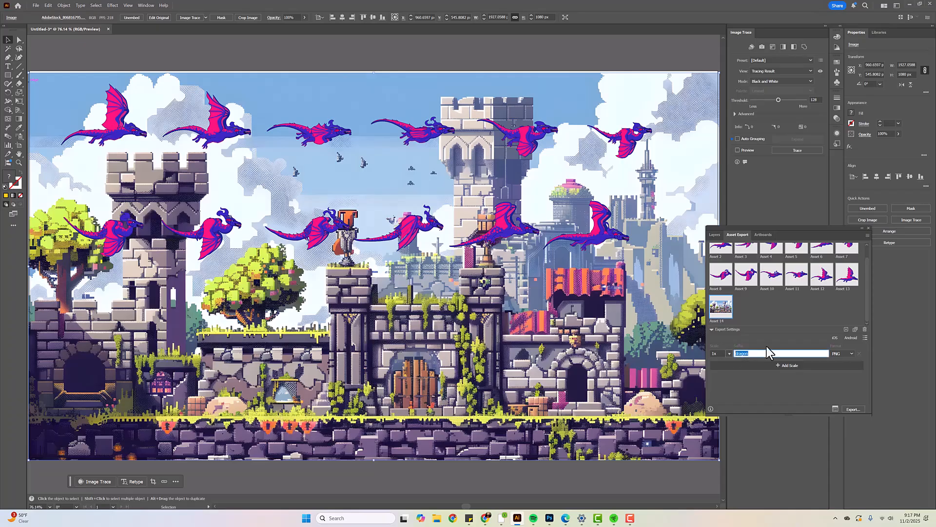
key(Return)
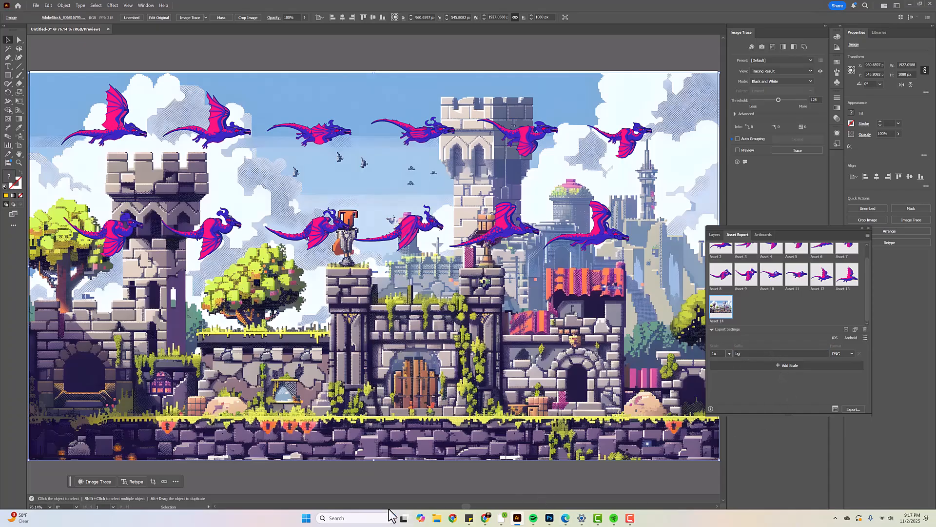
Launch Adobe Premiere Pro 2025, open the Desktop's Dragon Flying folder in File Explorer and move that window aside
text(premie)
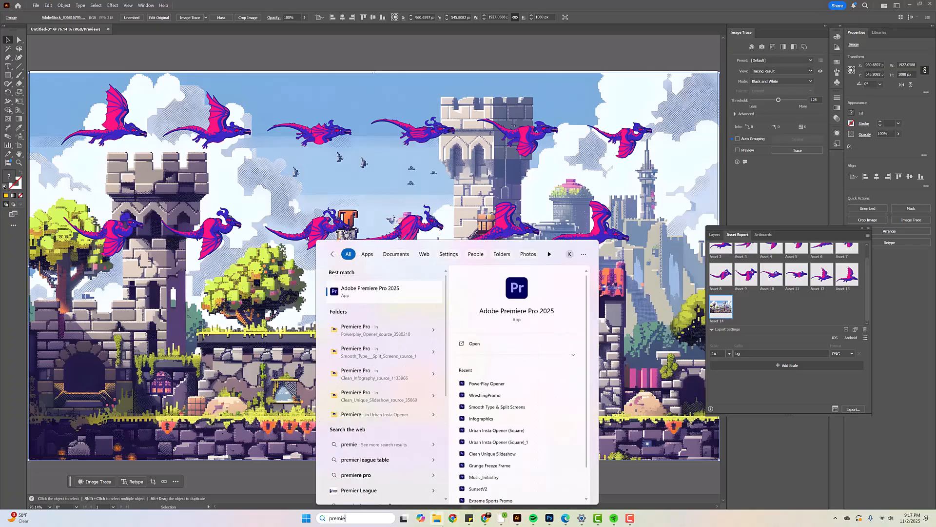
click(372, 292)
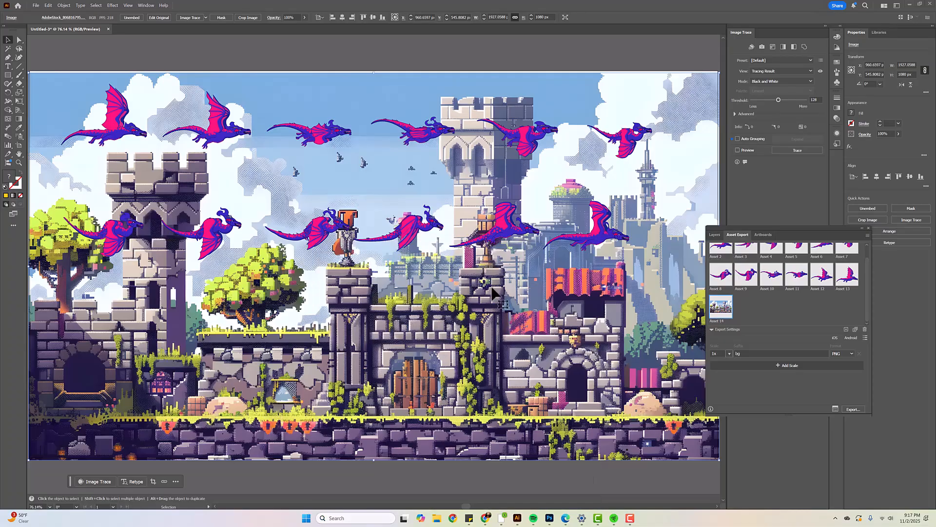
click(432, 520)
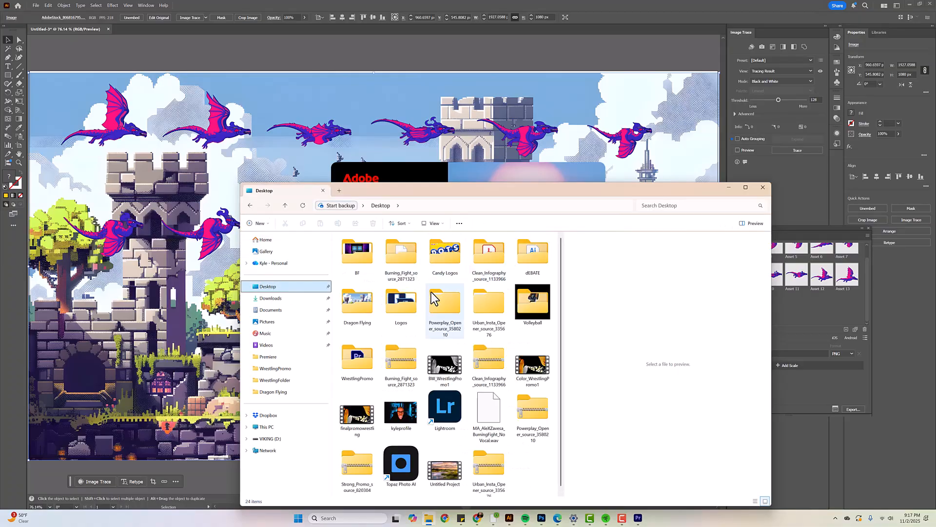
double_click(364, 309)
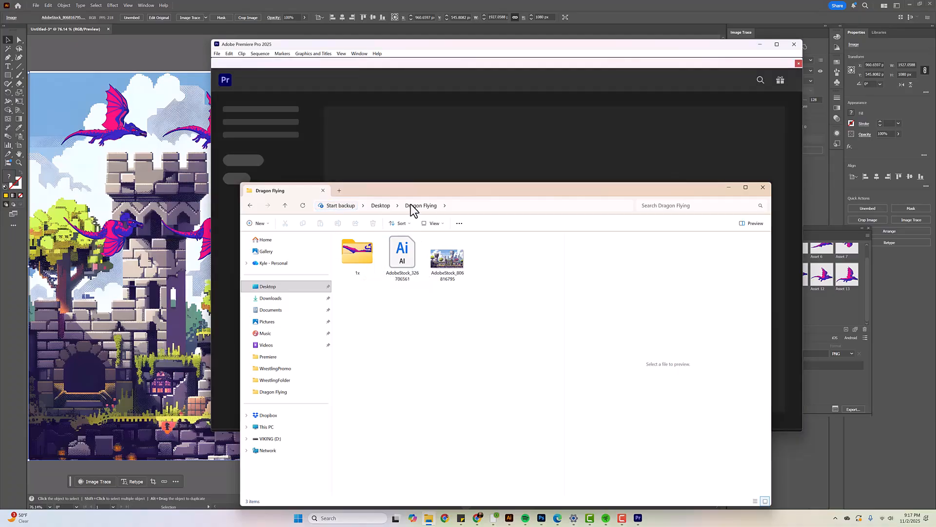
drag(392, 187, 591, 199)
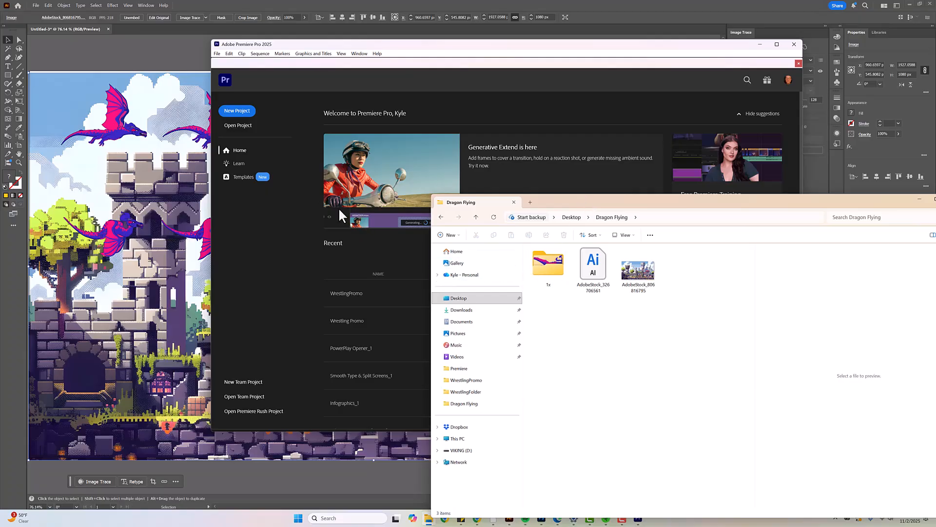
Create a new project named "dragon flying" saved in the Dragon Flying folder on the Desktop
click(240, 116)
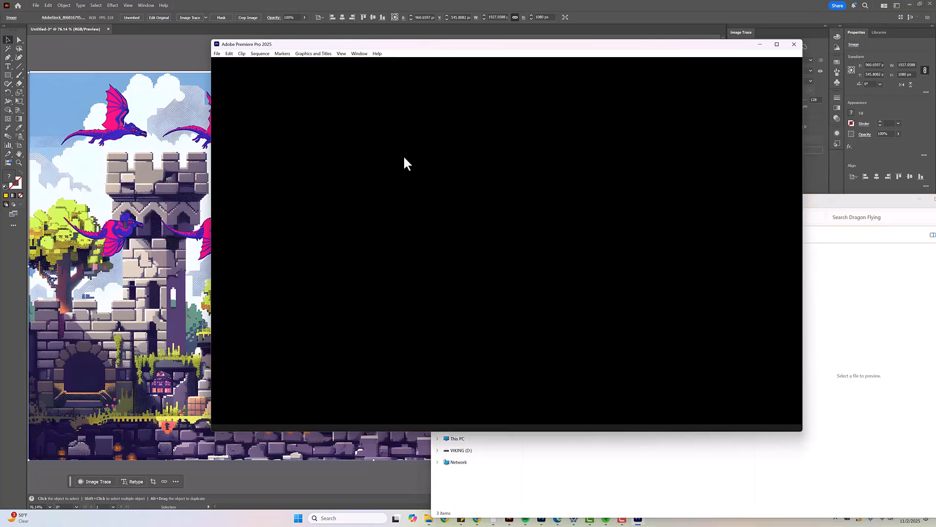
text(dragon flying)
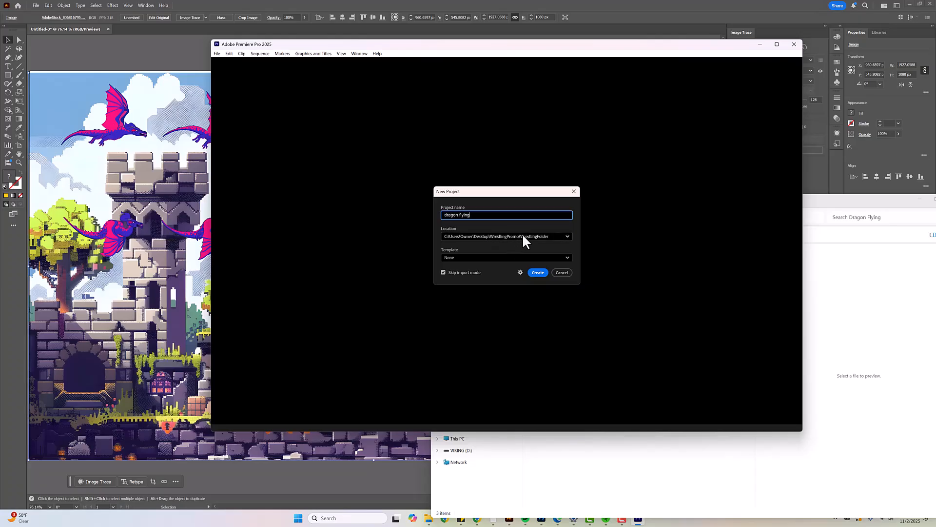
click(523, 235)
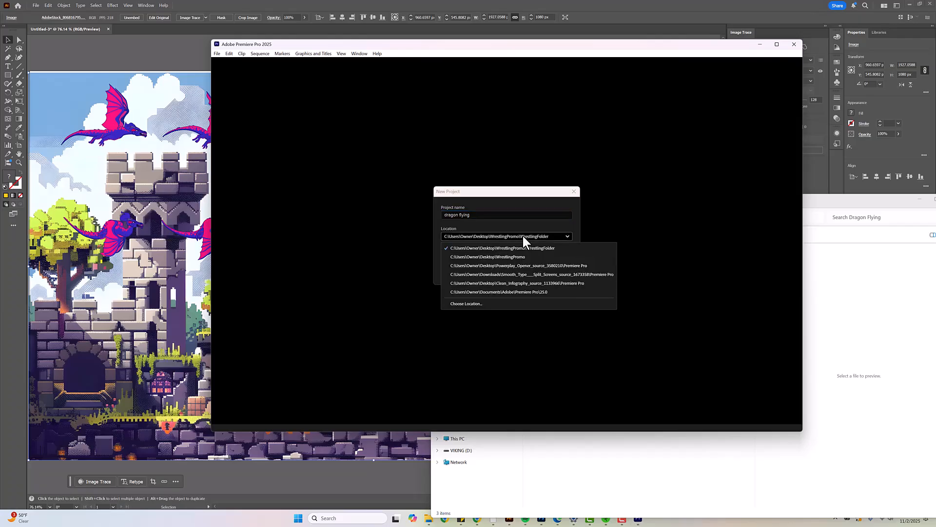
click(471, 303)
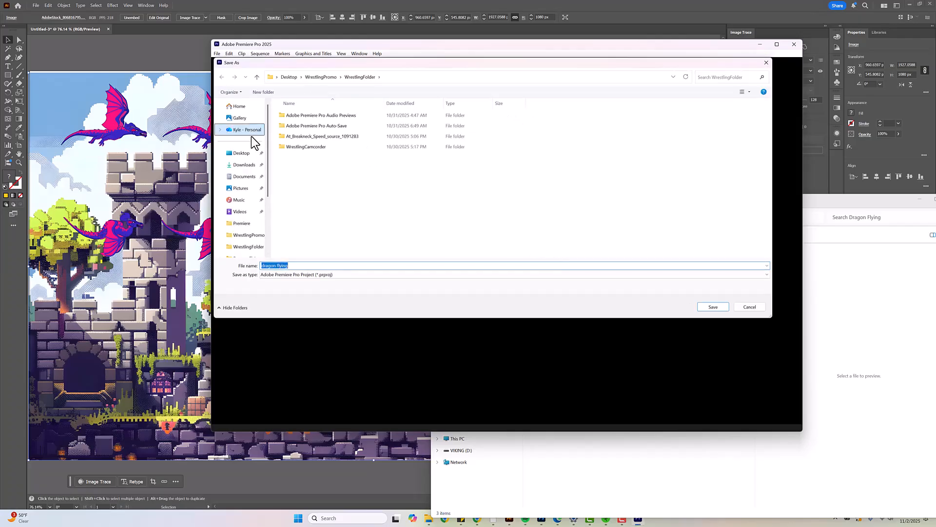
click(241, 155)
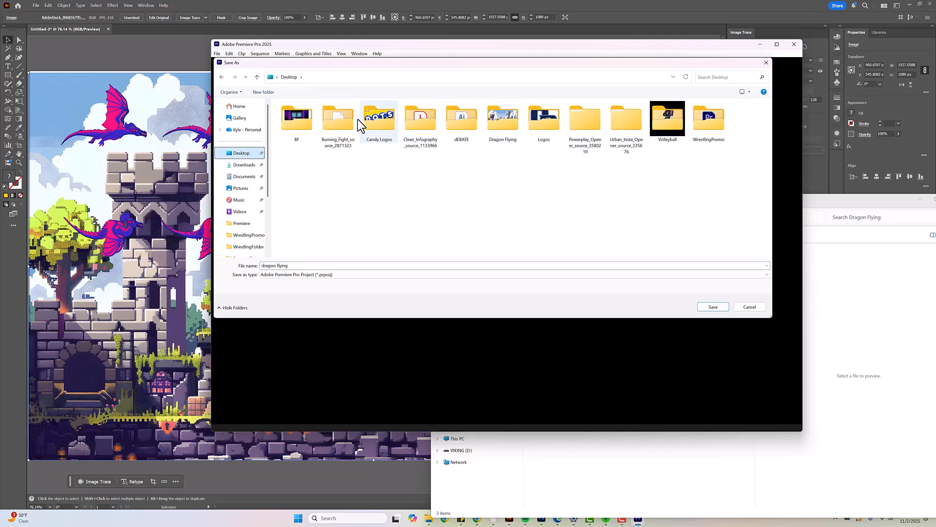
double_click(505, 119)
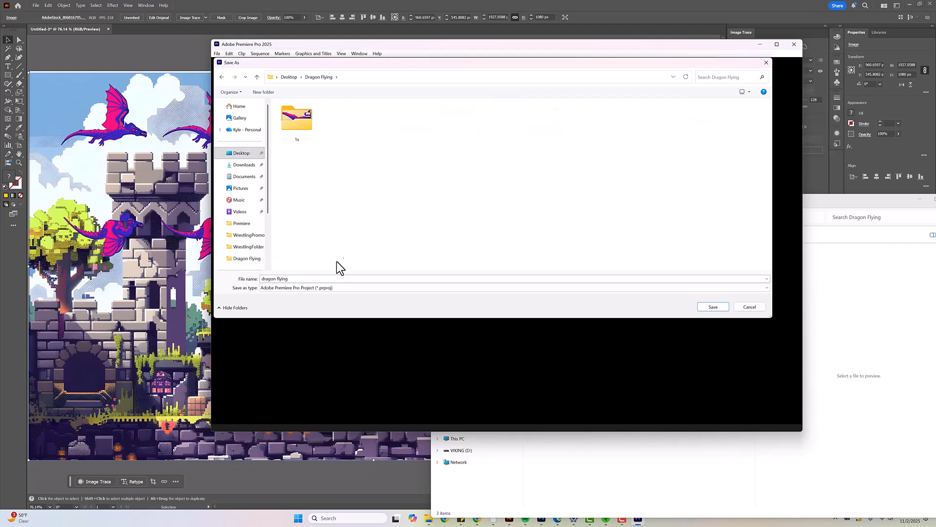
click(717, 306)
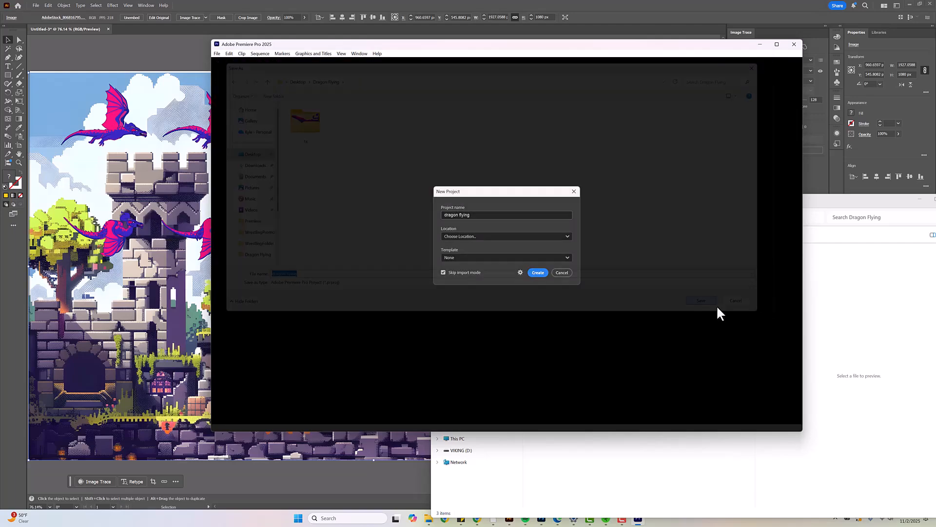
click(443, 272)
click(539, 272)
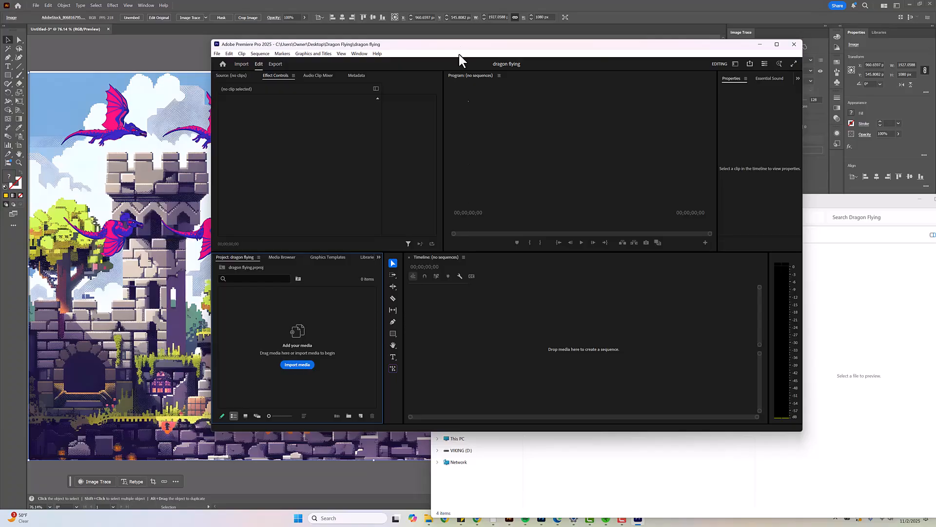
Arrange the project and Dragon Flying folder windows side by side and check the exported images in the 1x folder
drag(476, 44, 372, 84)
click(695, 204)
drag(643, 206, 653, 117)
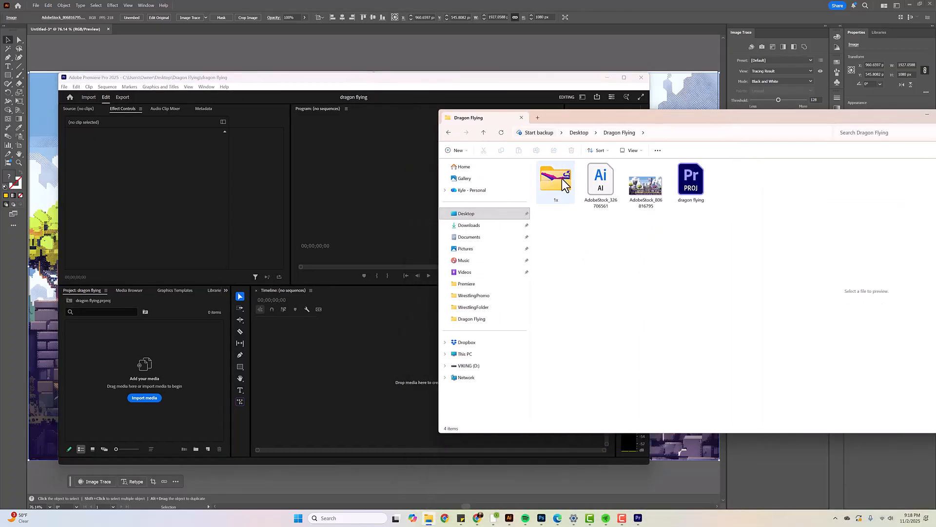
double_click(562, 178)
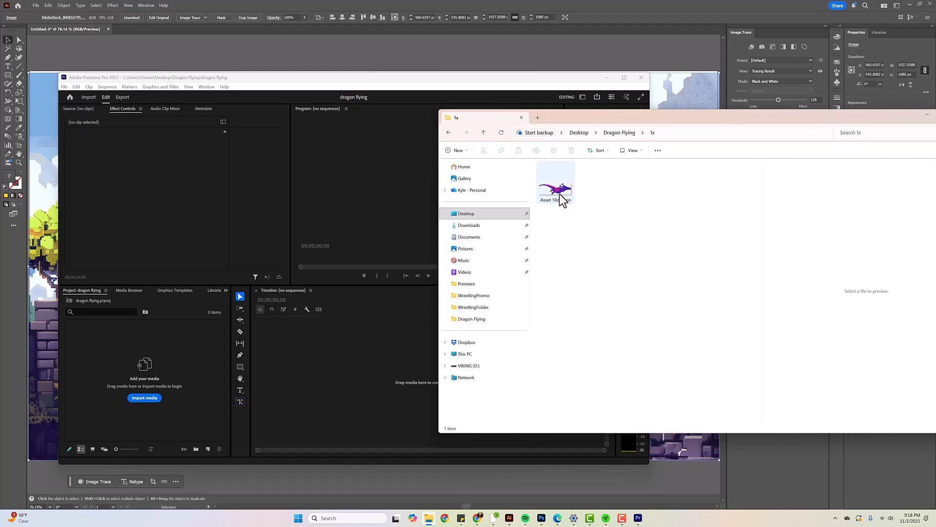
click(560, 191)
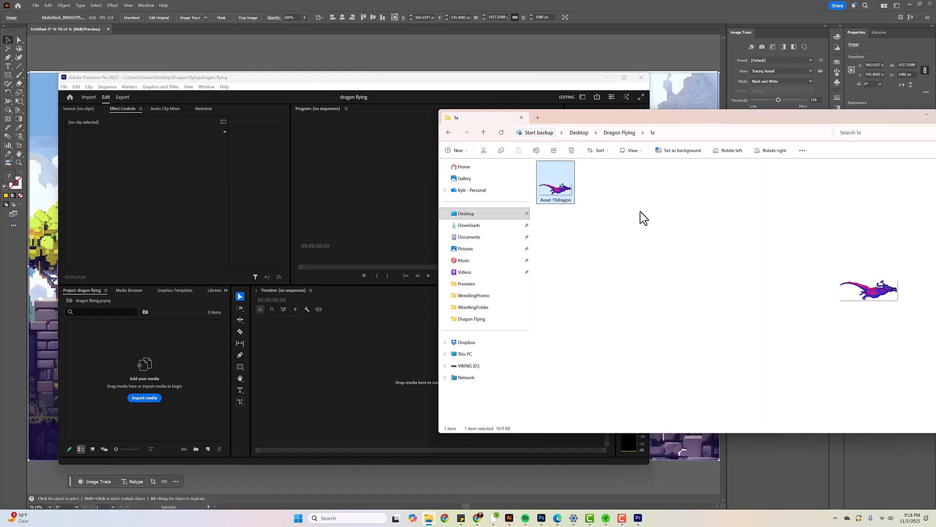
click(449, 133)
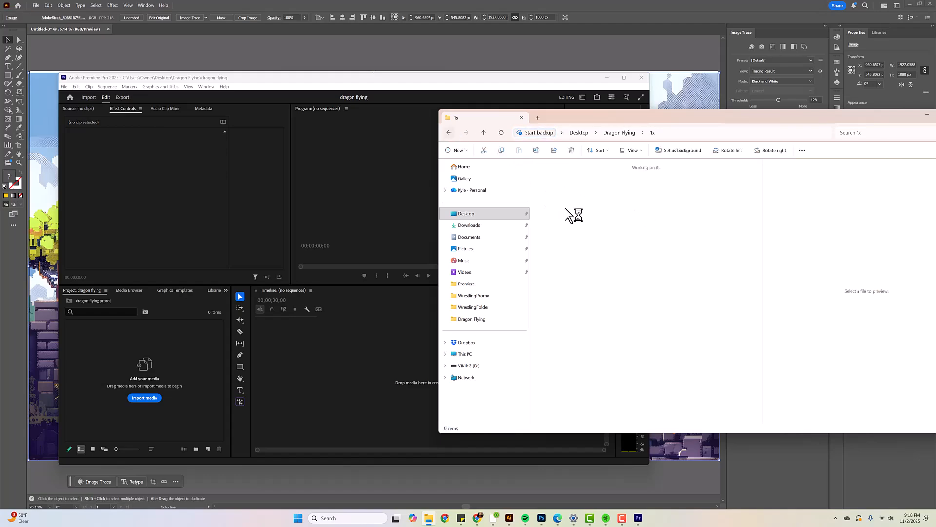
Import the 1x folder into the project as a bin and check which images it contains
drag(560, 183, 147, 378)
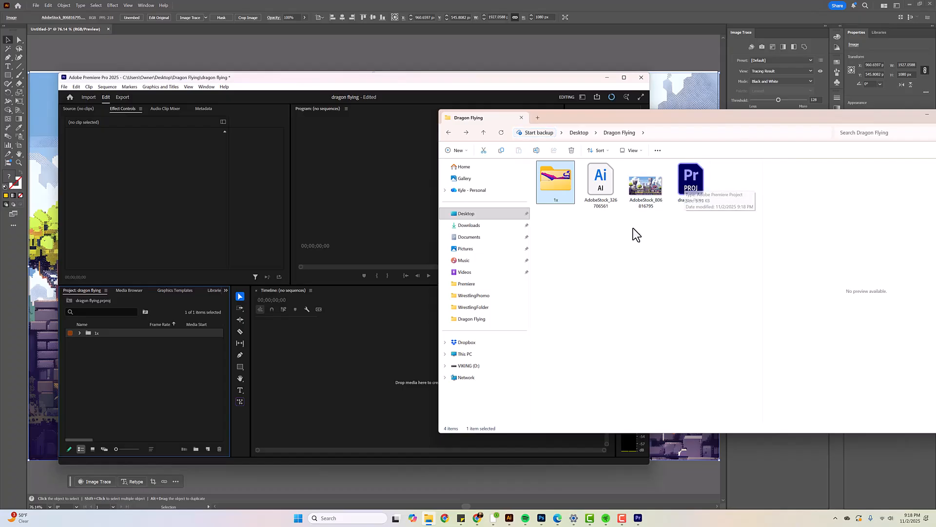
click(114, 371)
click(79, 332)
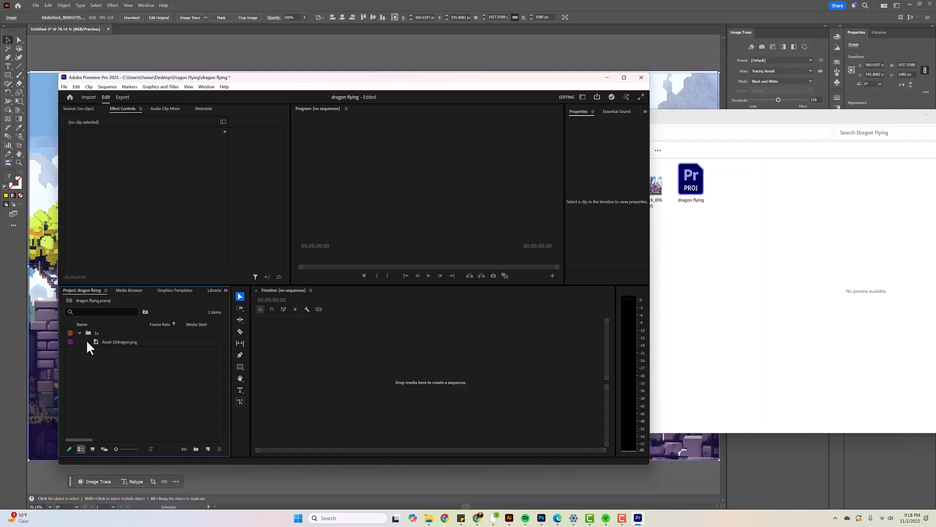
click(111, 342)
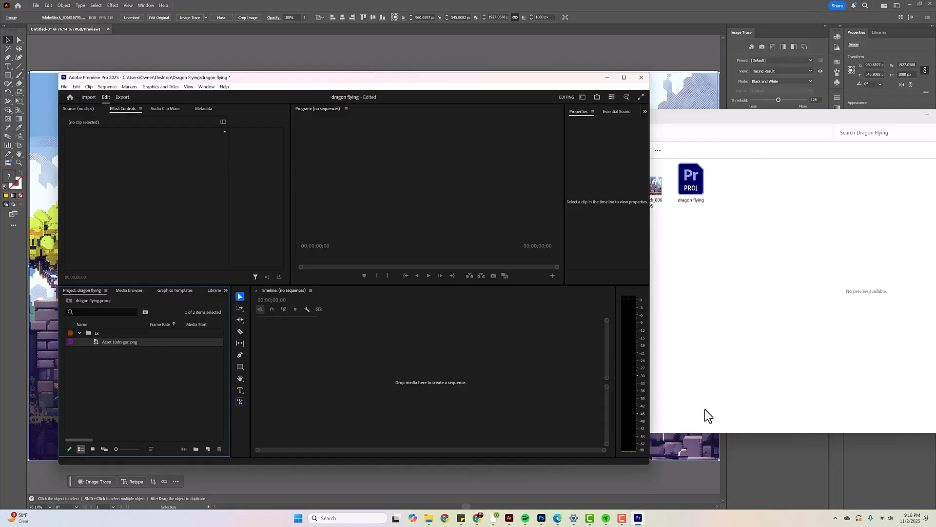
Switch back to Illustrator and select all collected assets, from Asset 2 through Asset 14, for export
mouse_move(511, 513)
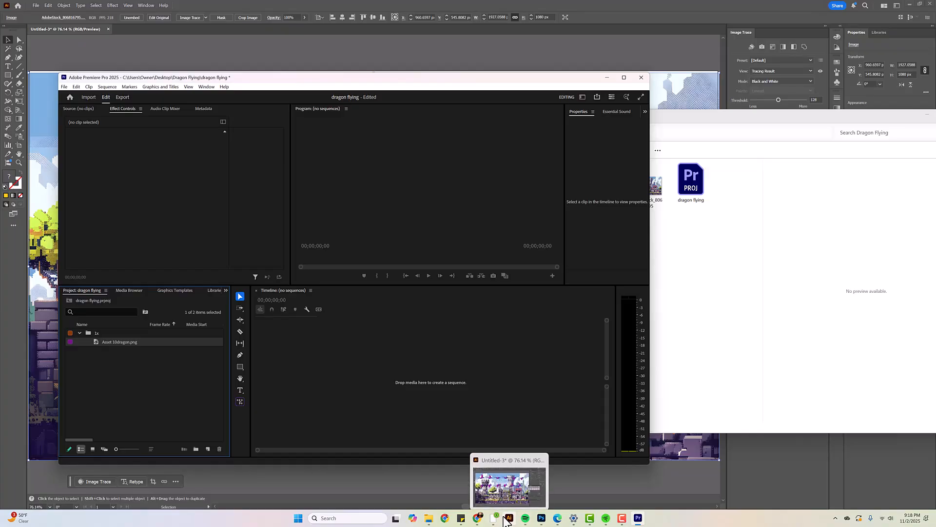
click(522, 488)
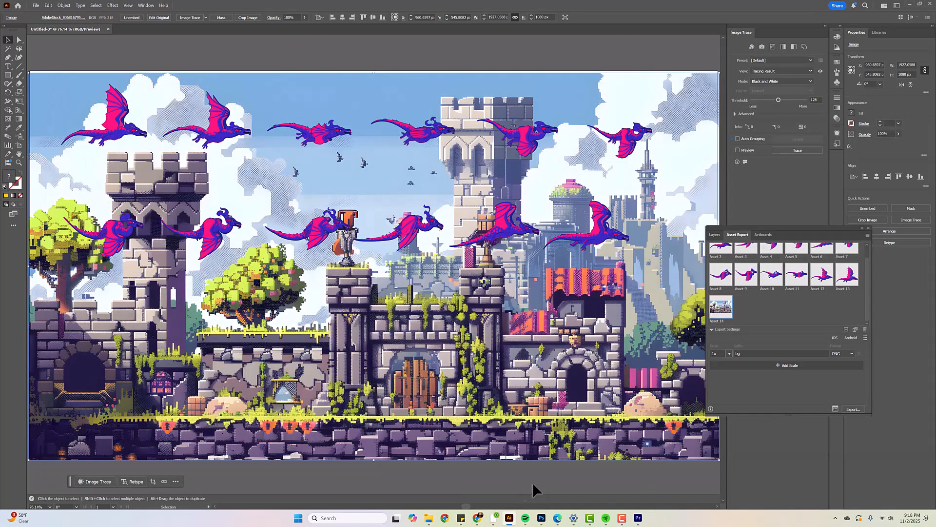
click(843, 283)
scroll(790, 295, up, 1)
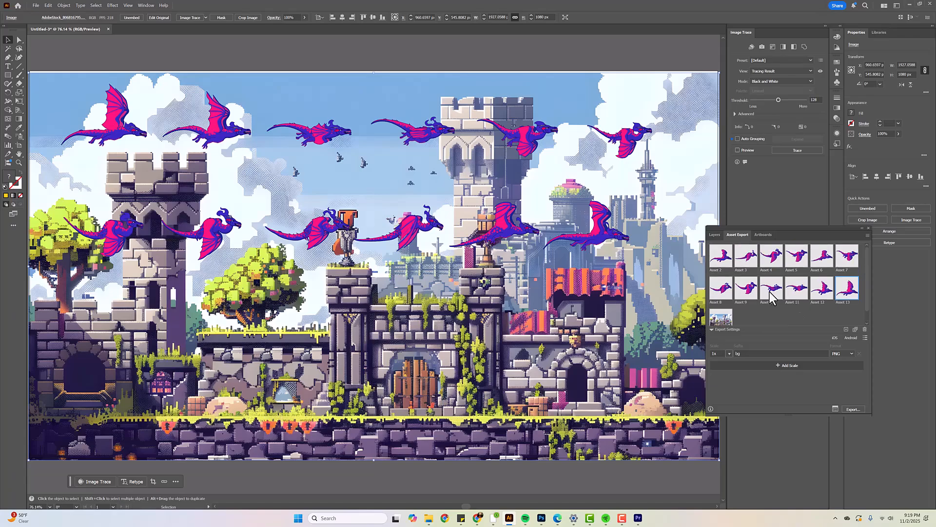
shift+click(722, 258)
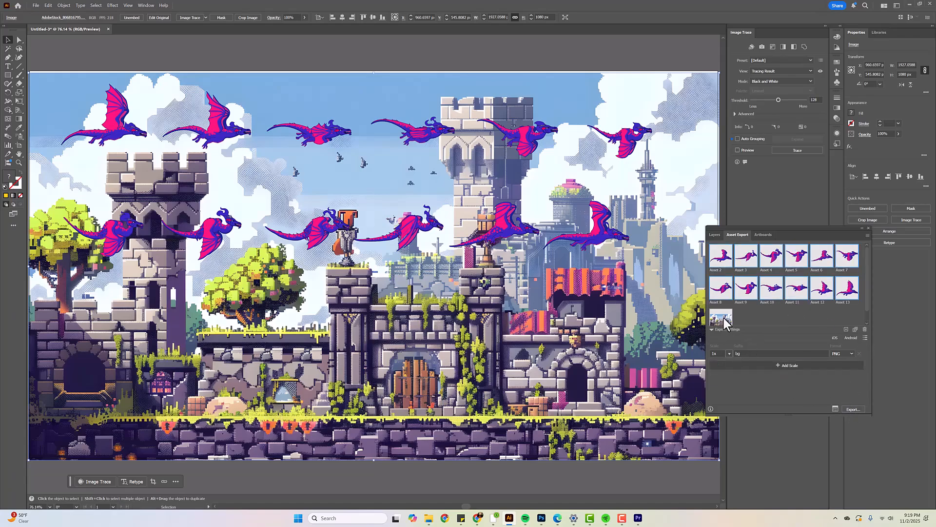
click(715, 234)
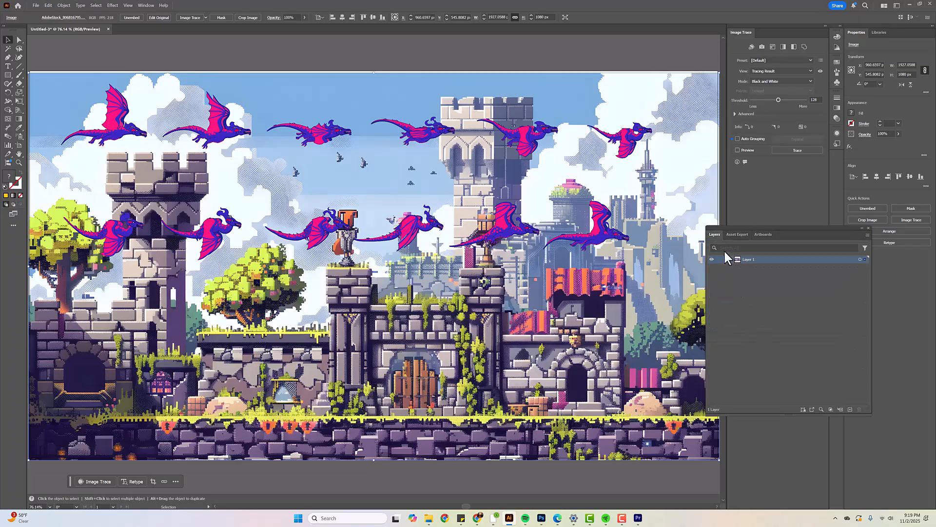
click(736, 234)
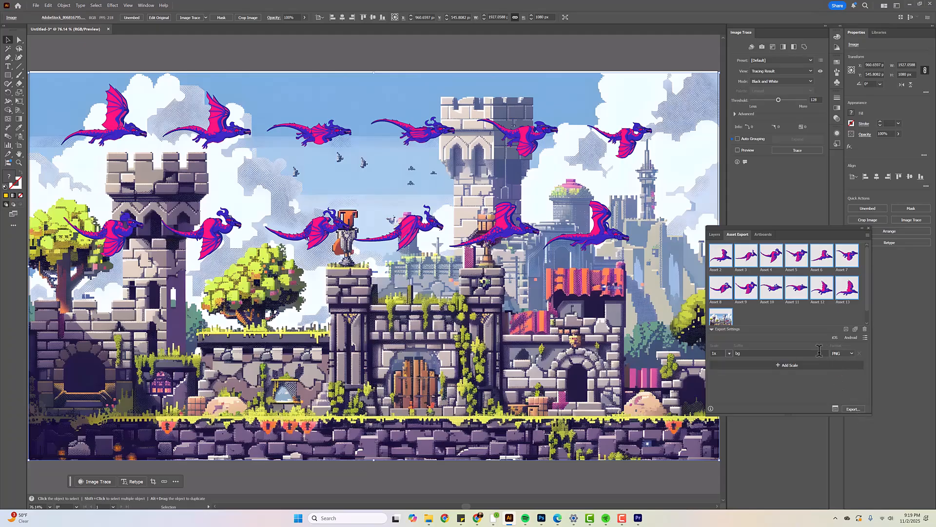
Export the selected assets as PNG with the "bg" suffix to the Dragon Flying folder and open its 1x subfolder
click(854, 410)
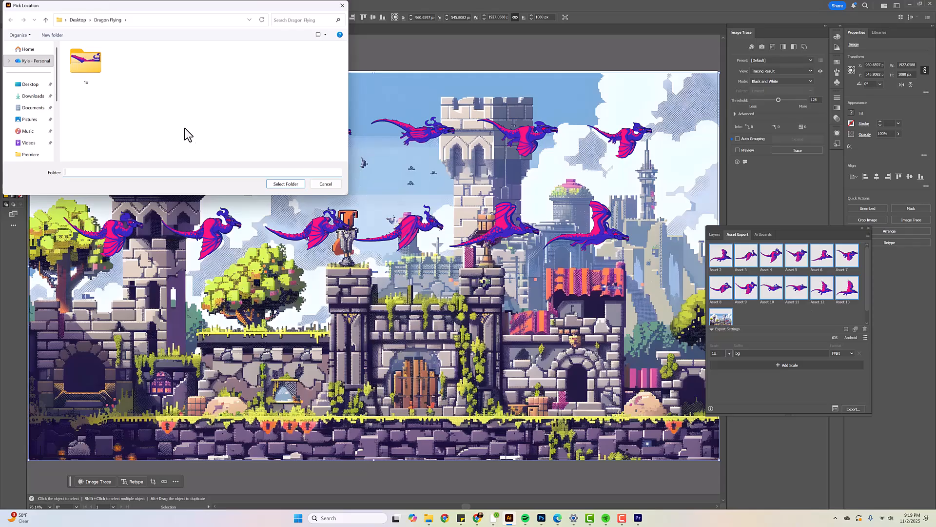
click(287, 184)
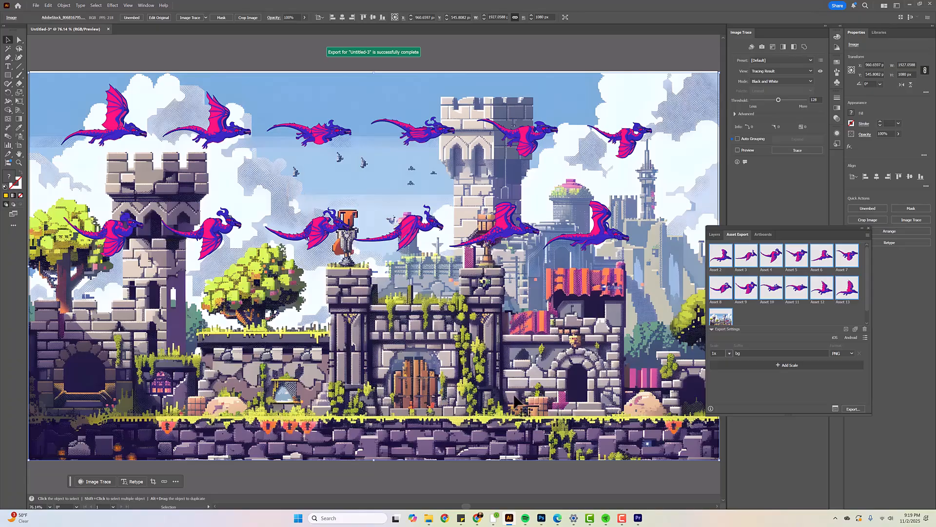
click(432, 518)
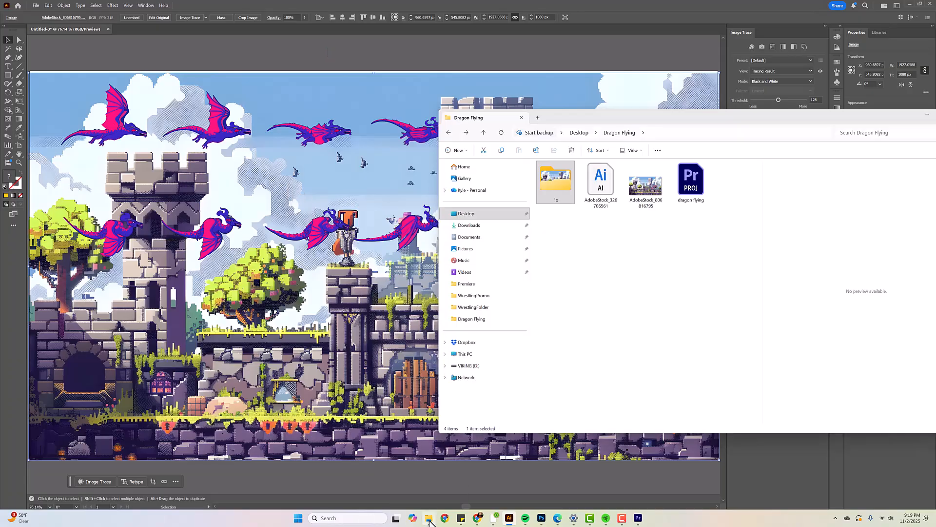
double_click(563, 185)
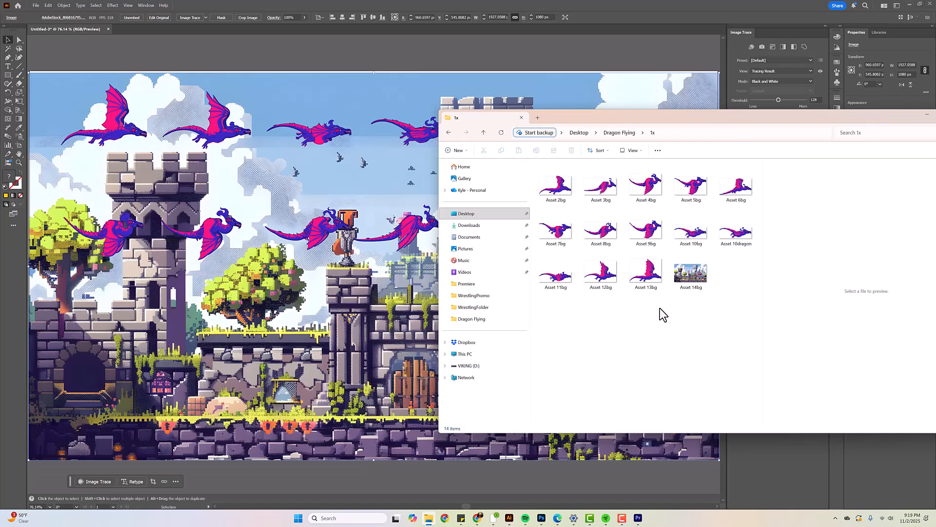
Switch back to Premiere Pro and delete the imported 1x bin from the project
click(637, 520)
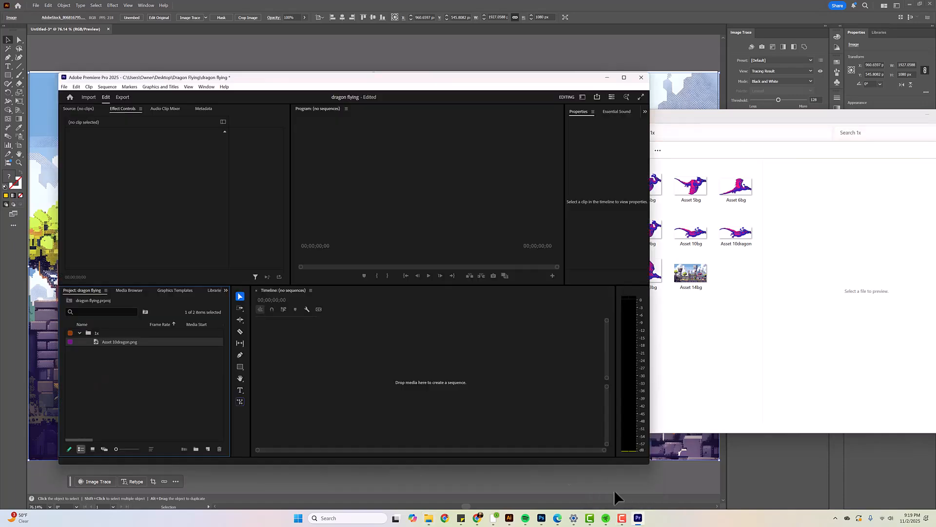
click(88, 331)
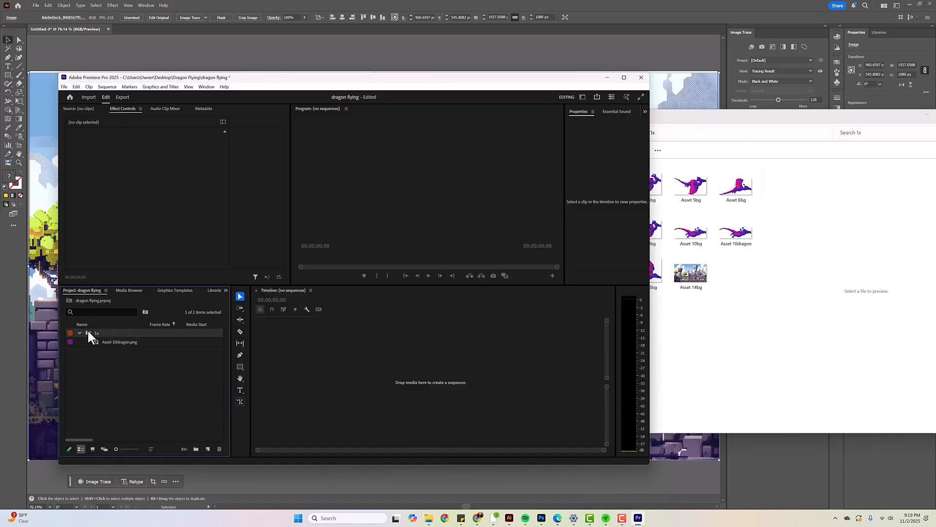
key(Delete)
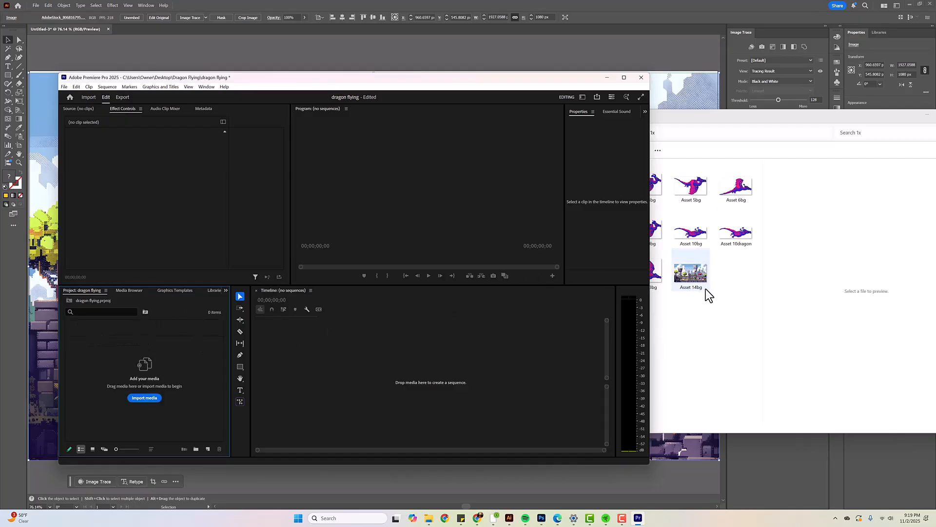
Import all the images from the 1x folder into the project
click(737, 310)
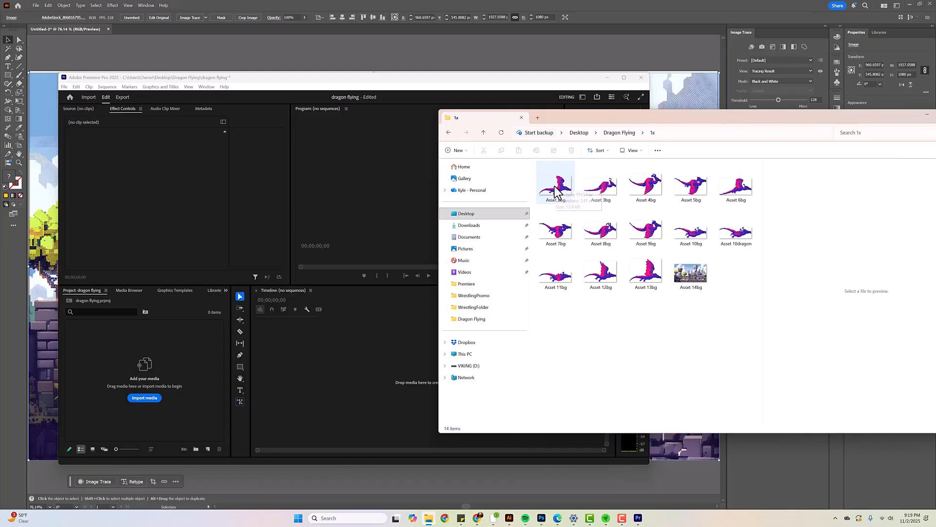
key(ctrl+a)
drag(677, 268, 119, 369)
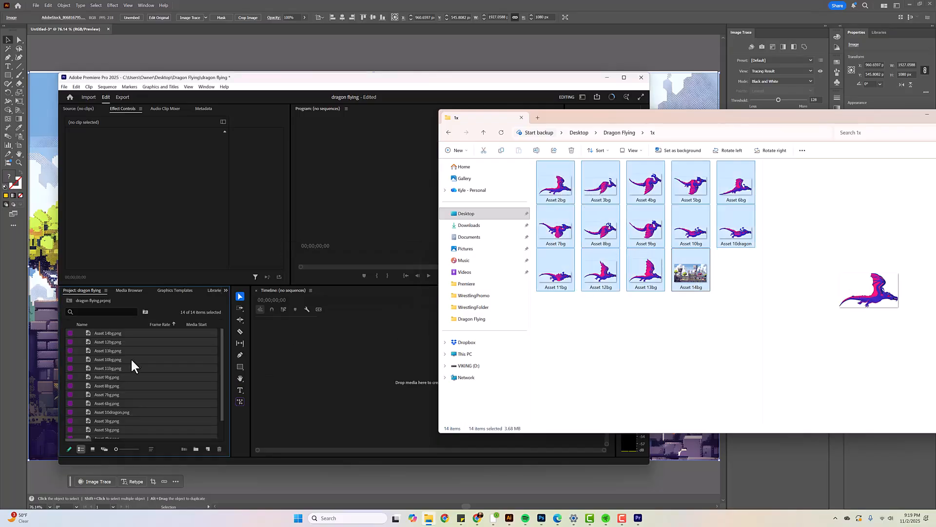
Preview several of the imported dragon images, including Asset 12bg, Asset 8bg, Asset 10dragon, Asset 2bg and Asset 4bg
click(178, 351)
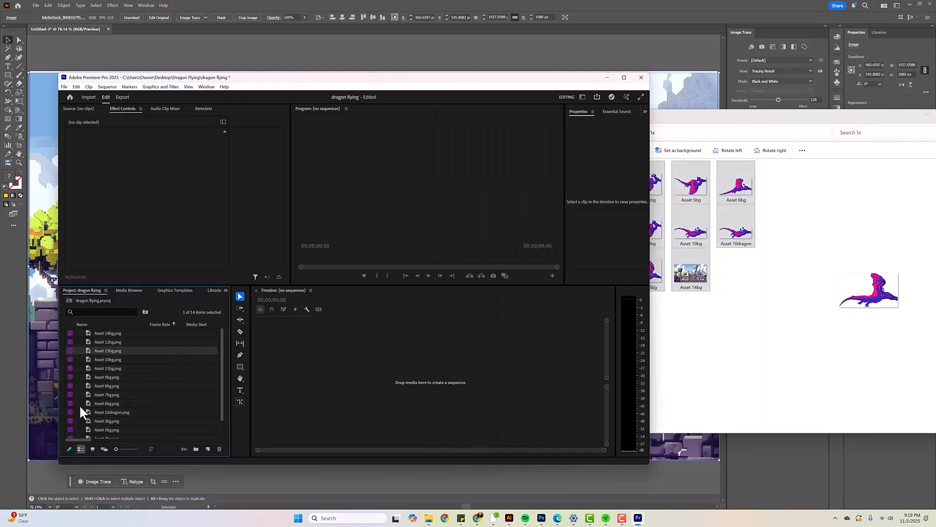
click(111, 411)
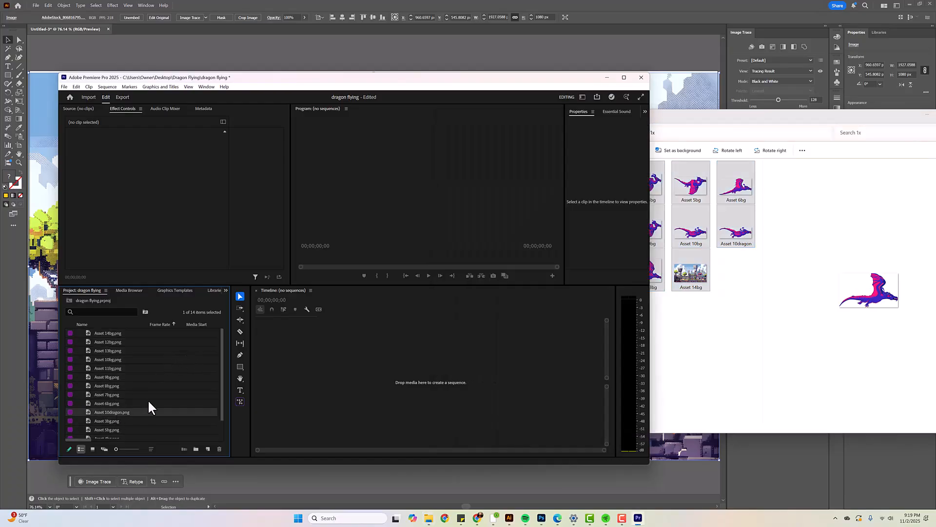
double_click(110, 342)
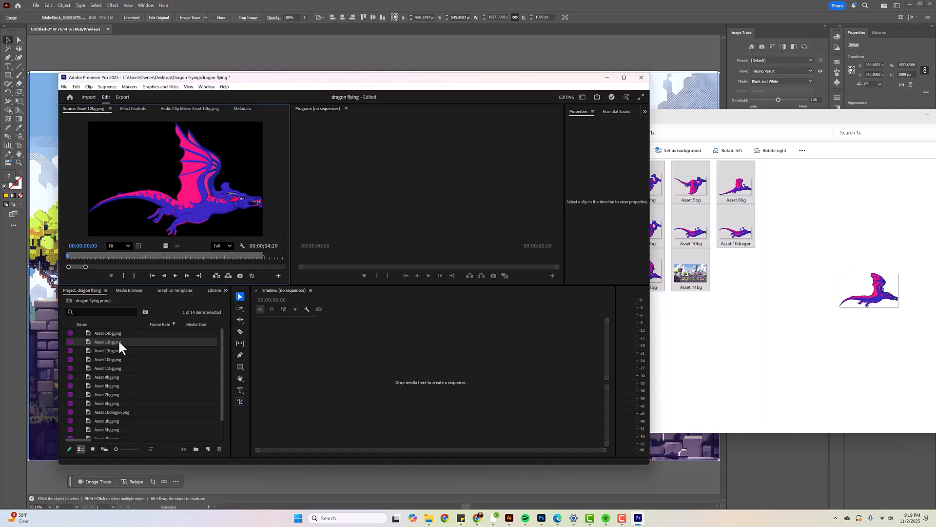
double_click(107, 384)
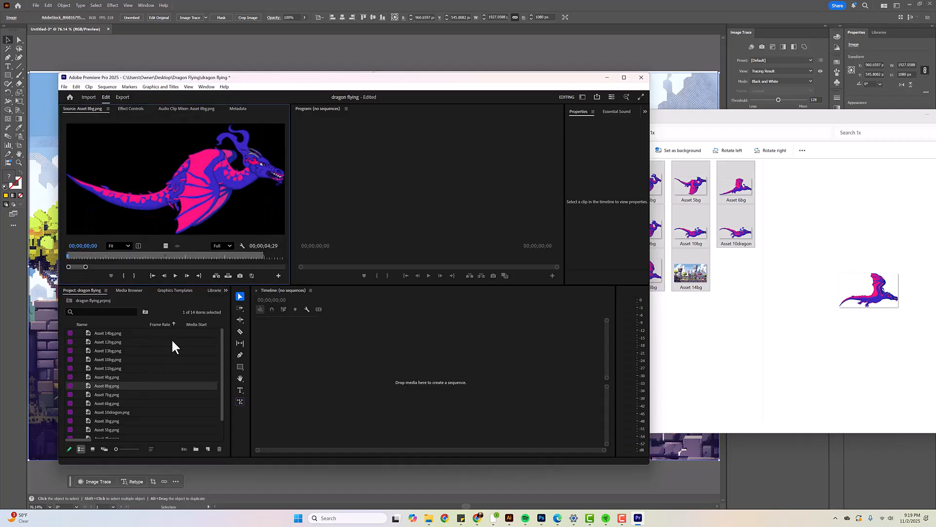
double_click(114, 413)
scroll(117, 409, down, 1)
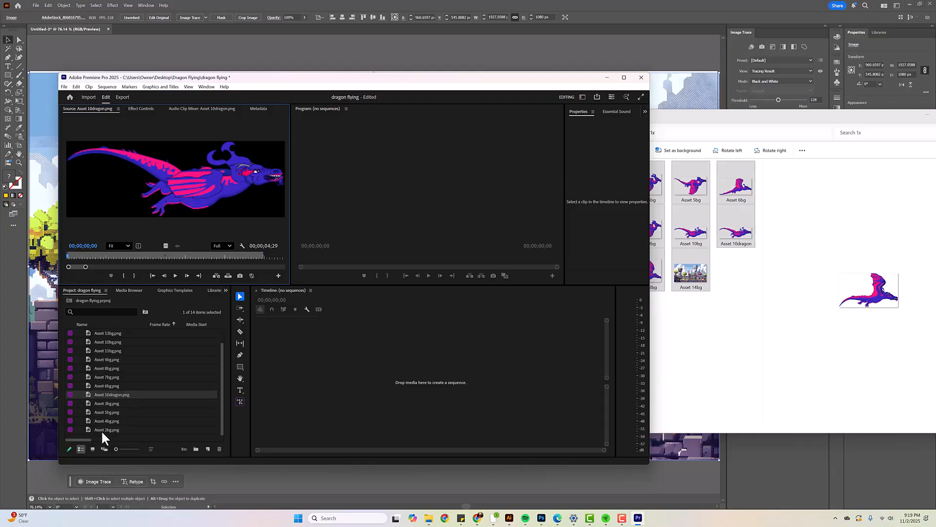
double_click(103, 429)
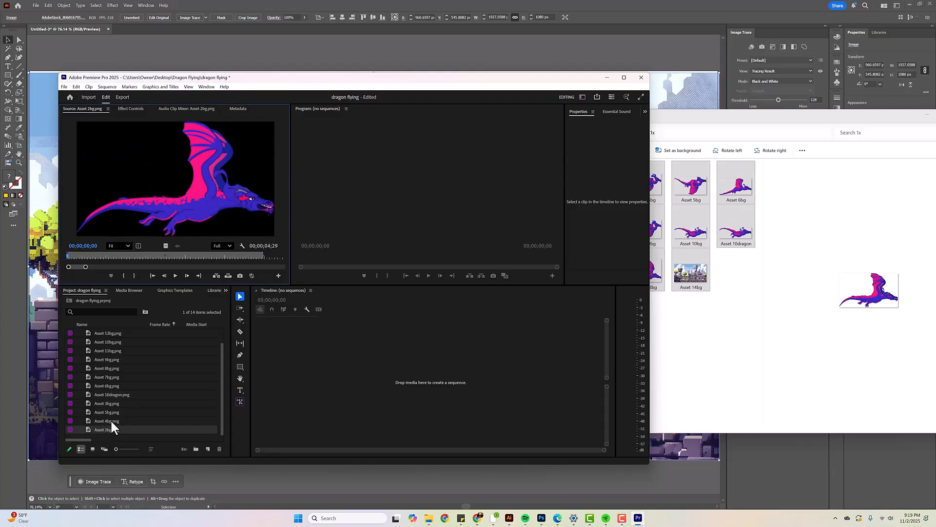
double_click(111, 420)
double_click(107, 427)
scroll(123, 402, up, 1)
Create a sequence from the castle background Asset 14bg.png and extend its clip to about 10 seconds
double_click(108, 331)
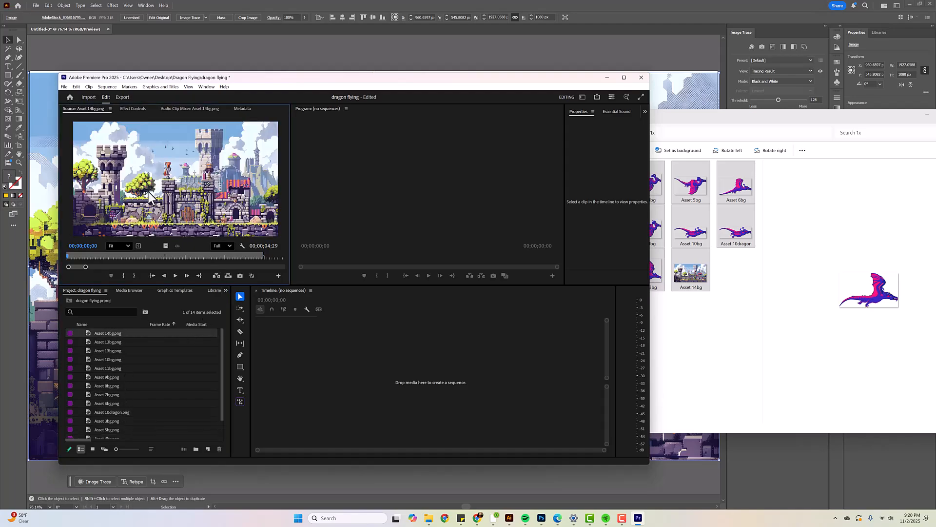
drag(156, 192, 365, 373)
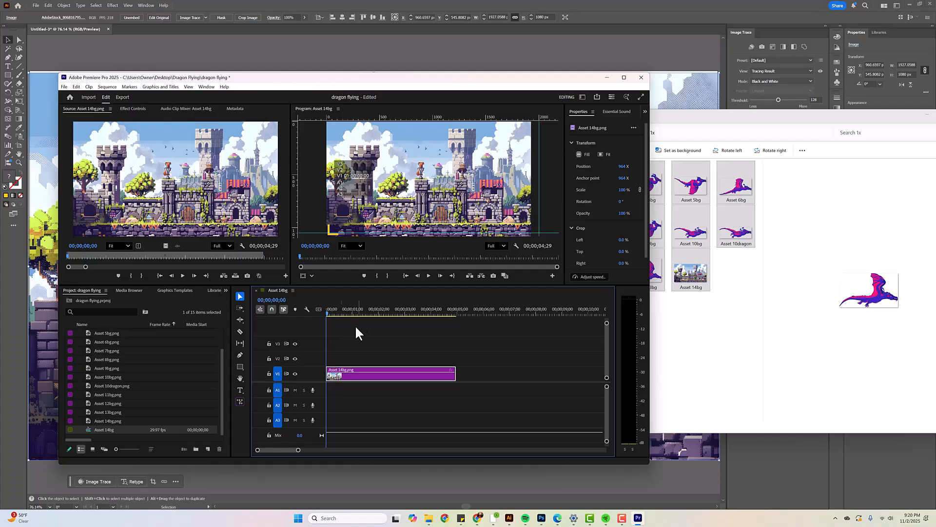
mouse_move(327, 313)
mouse_down()
mouse_move(446, 323)
mouse_move(325, 322)
mouse_up()
drag(452, 374, 587, 379)
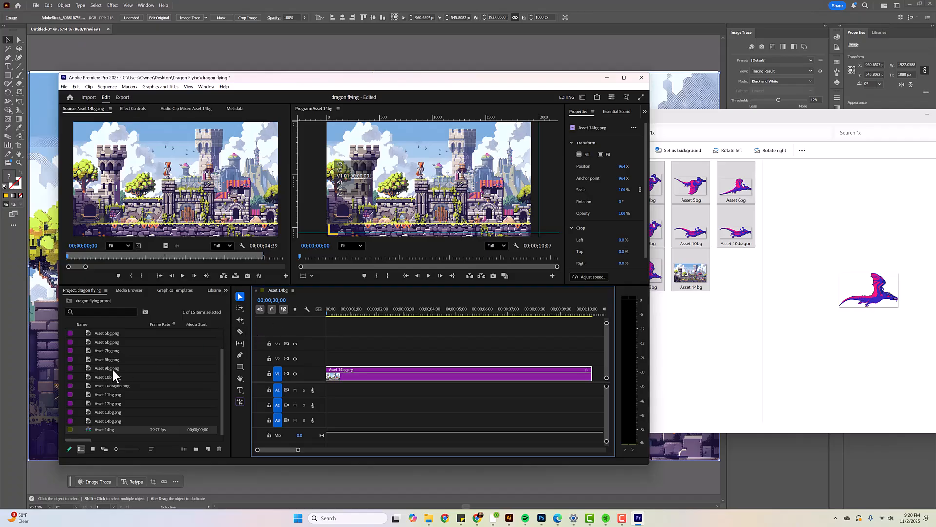
Place Asset 13bg.png on track V3 at the start of the sequence, above the castle background
click(110, 419)
double_click(116, 412)
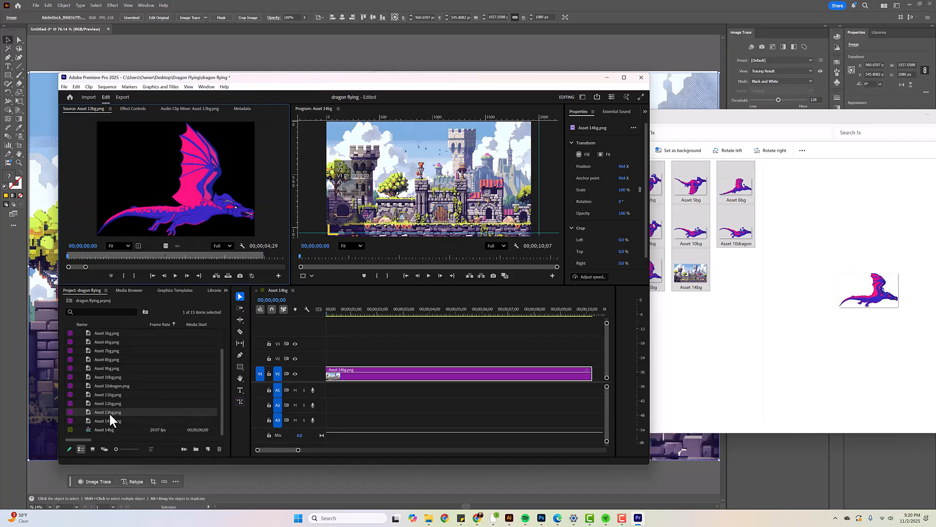
drag(110, 412, 316, 348)
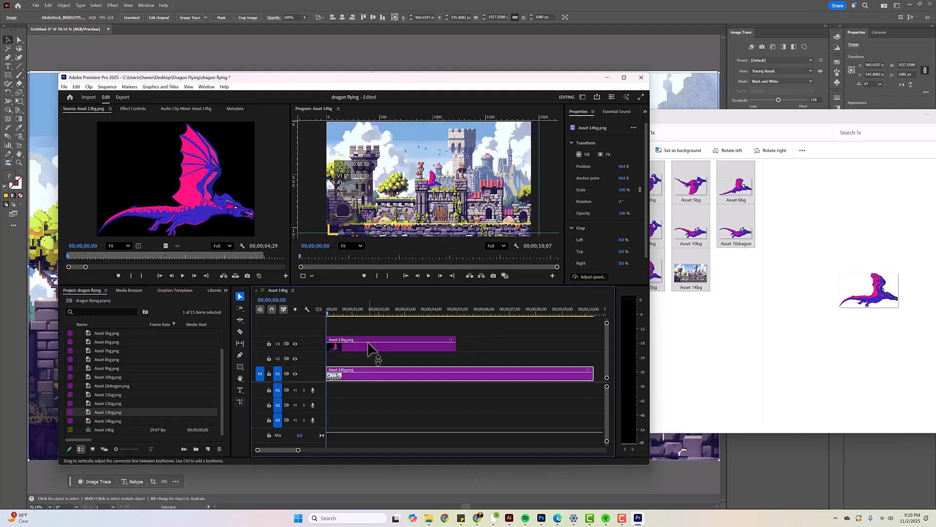
Move the Asset 13bg dragon to the upper-left area of the frame and trim its clip to about 15 frames
click(368, 345)
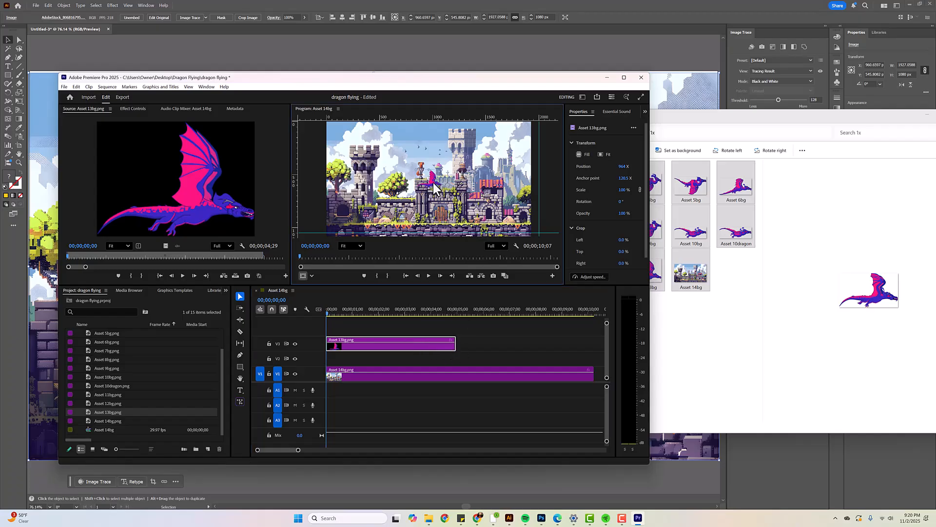
drag(432, 180, 320, 146)
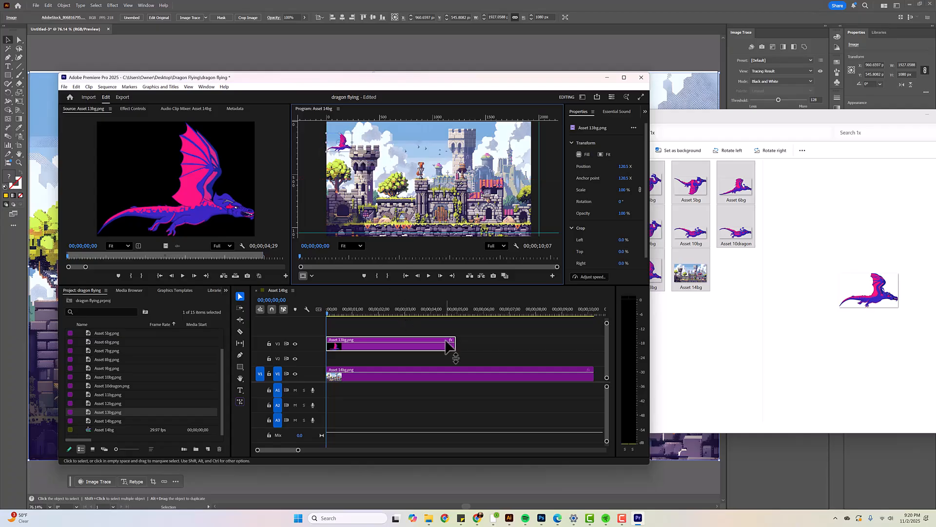
drag(455, 344, 334, 345)
drag(325, 313, 356, 316)
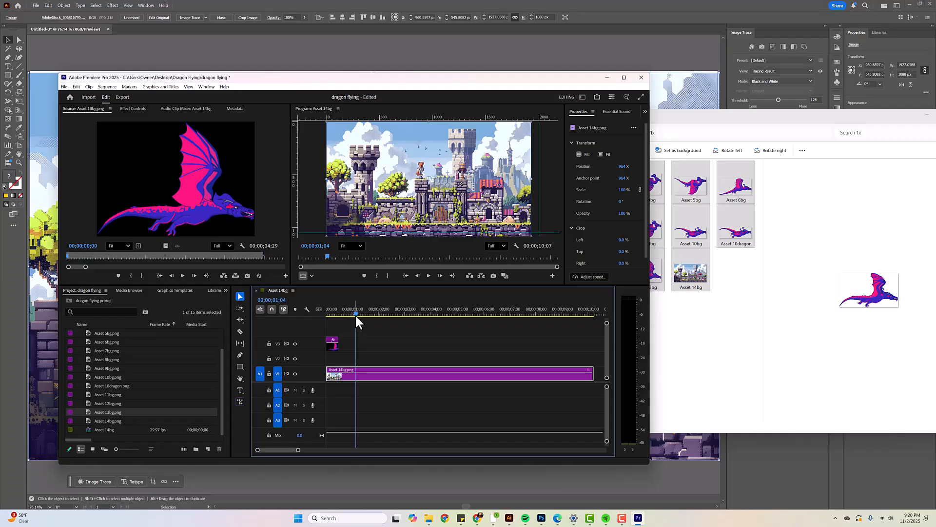
Nest the short Asset 13bg clip into a sequence named "Flying"
click(333, 345)
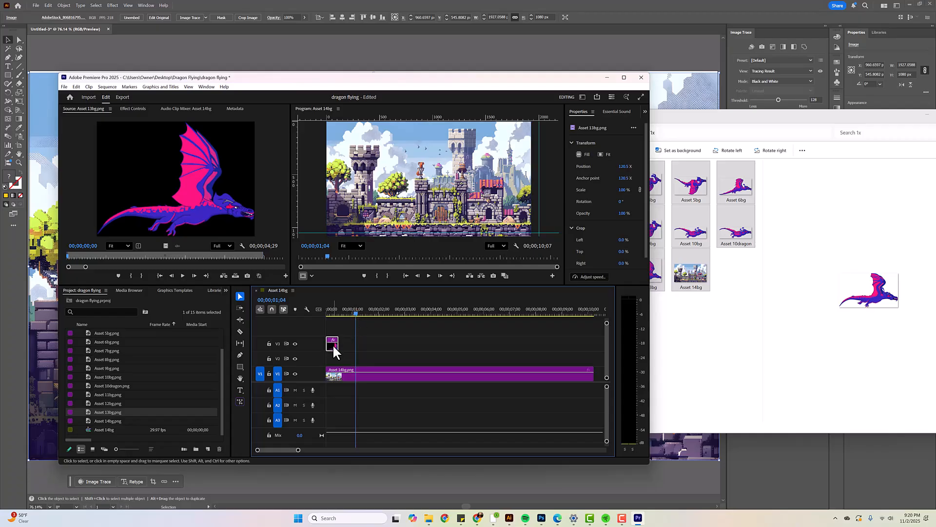
right_click(332, 344)
mouse_move(335, 344)
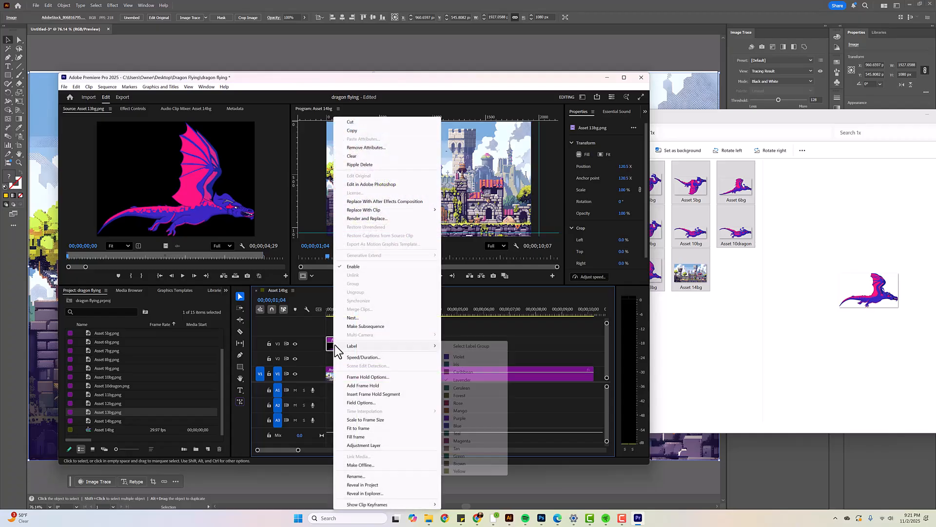
click(364, 318)
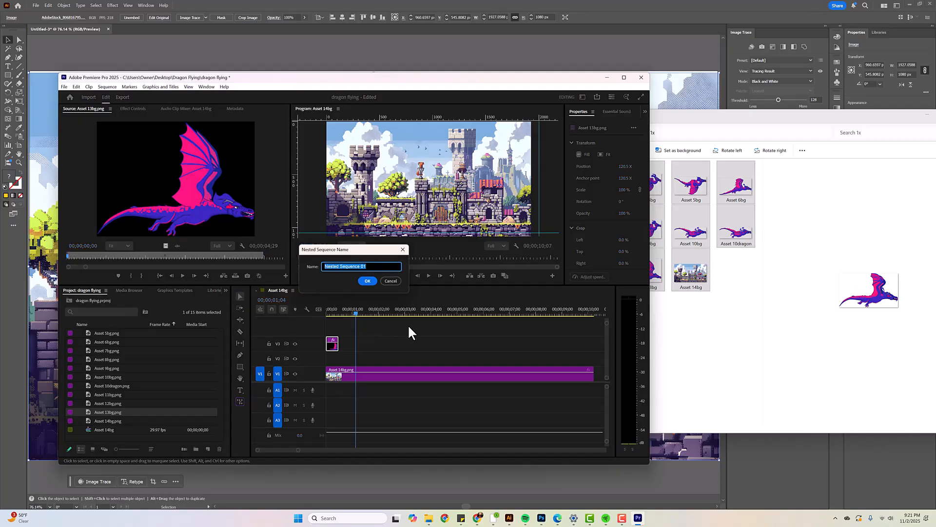
text(Flying)
key(Return)
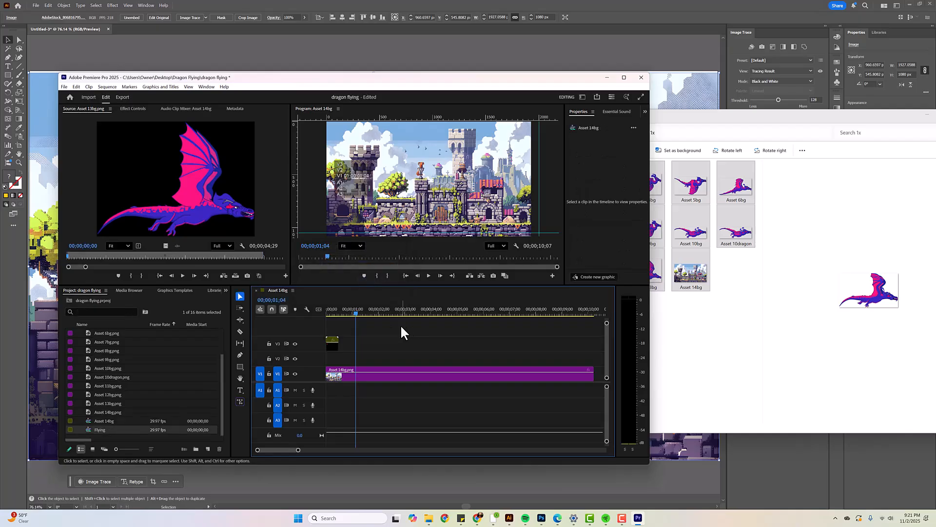
Open the Flying sequence and add Asset 12bg.png on V3 directly after the first dragon clip, trimmed to about 15 frames
double_click(333, 340)
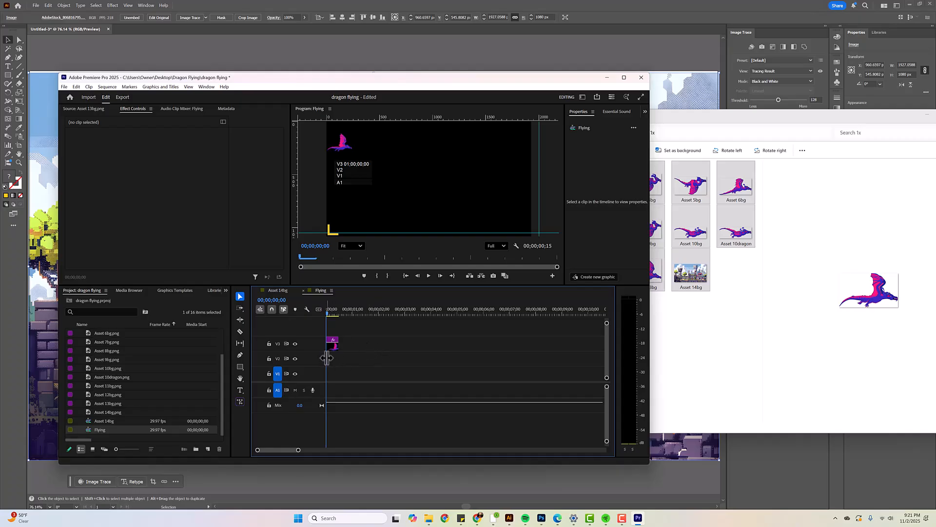
click(111, 394)
drag(106, 396, 336, 362)
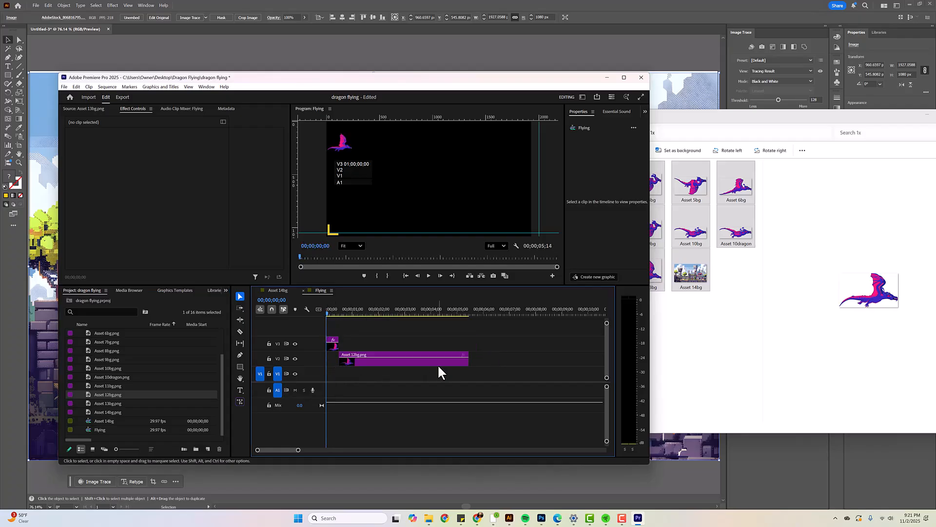
drag(421, 368, 343, 345)
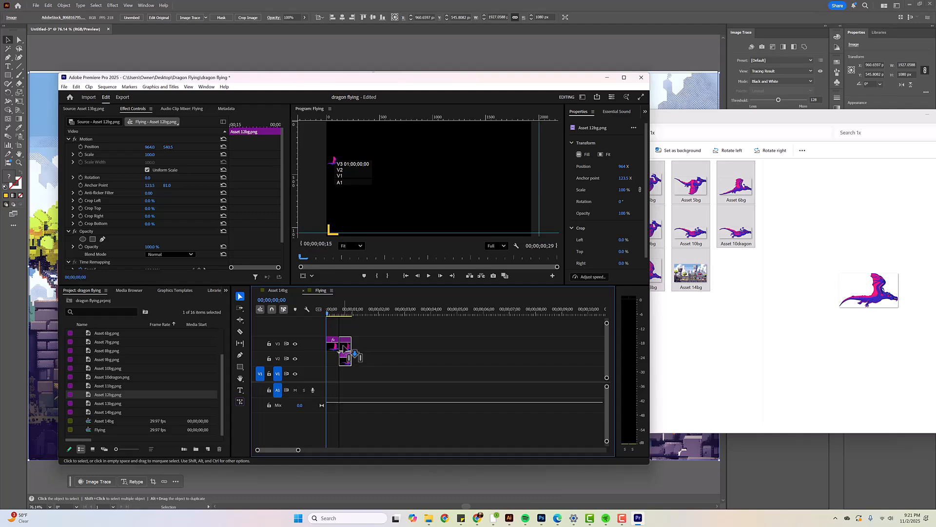
drag(326, 311, 346, 311)
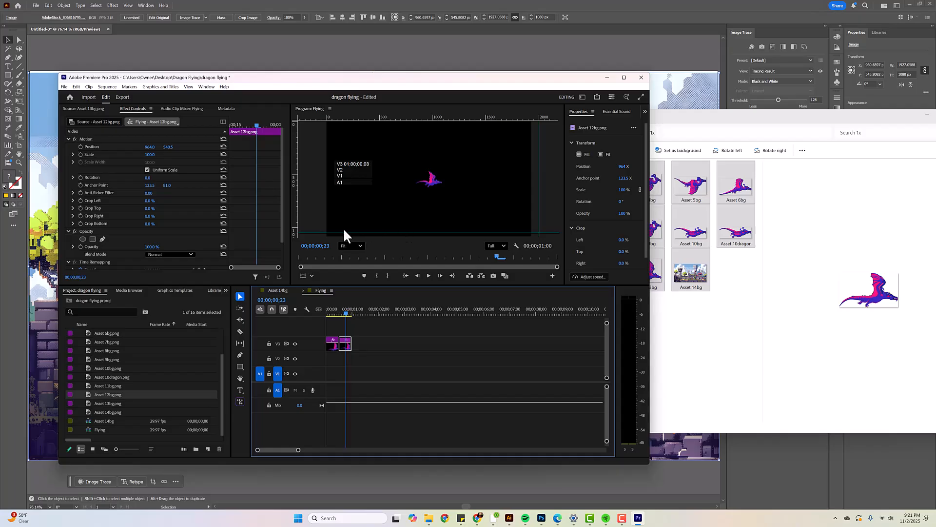
click(319, 232)
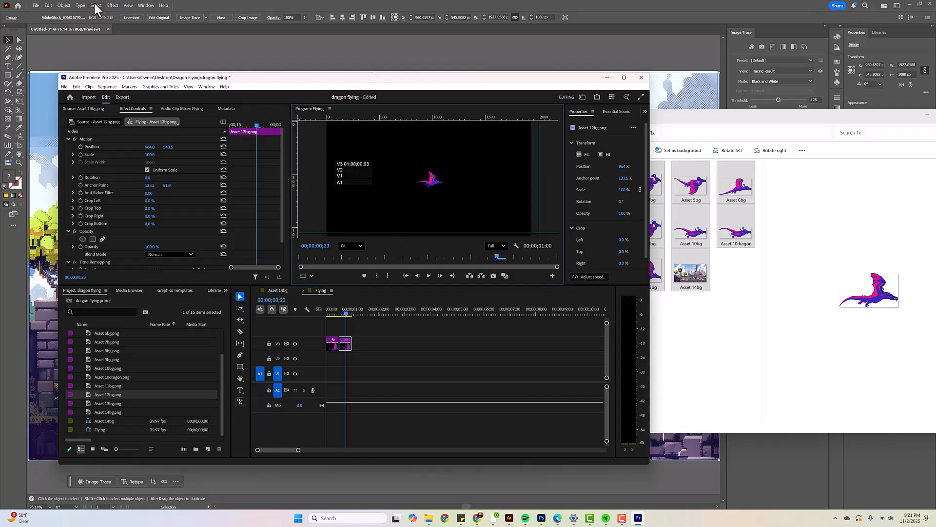
click(130, 4)
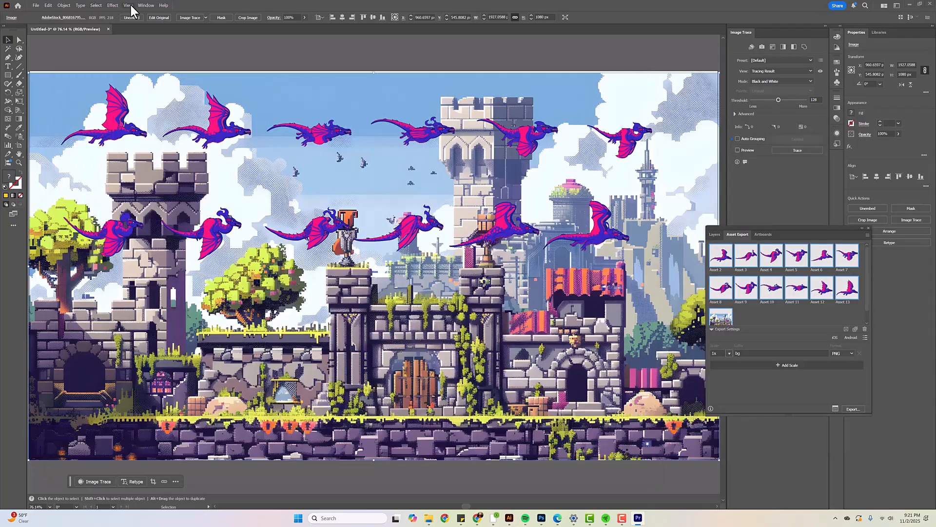
click(130, 5)
click(638, 518)
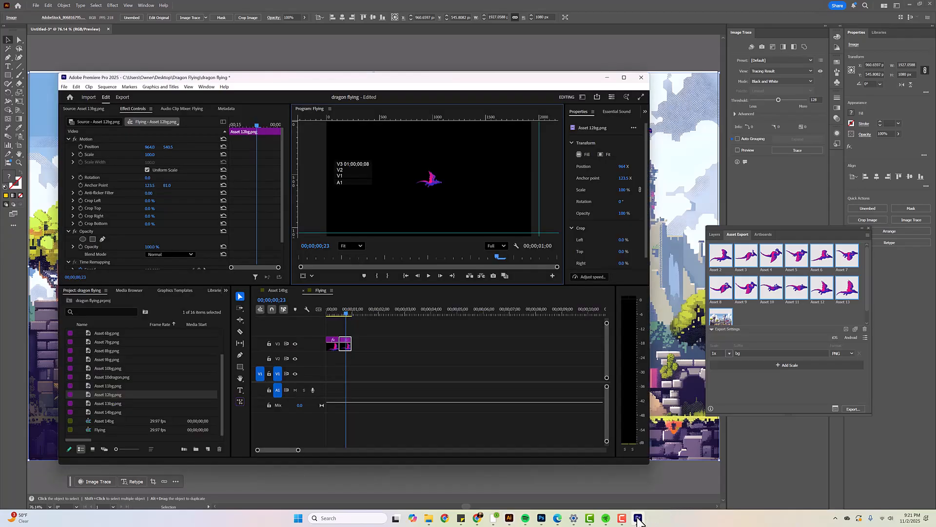
Clear the existing guides and add a vertical and a horizontal guide crossing at the centered Asset 12bg dragon
click(189, 87)
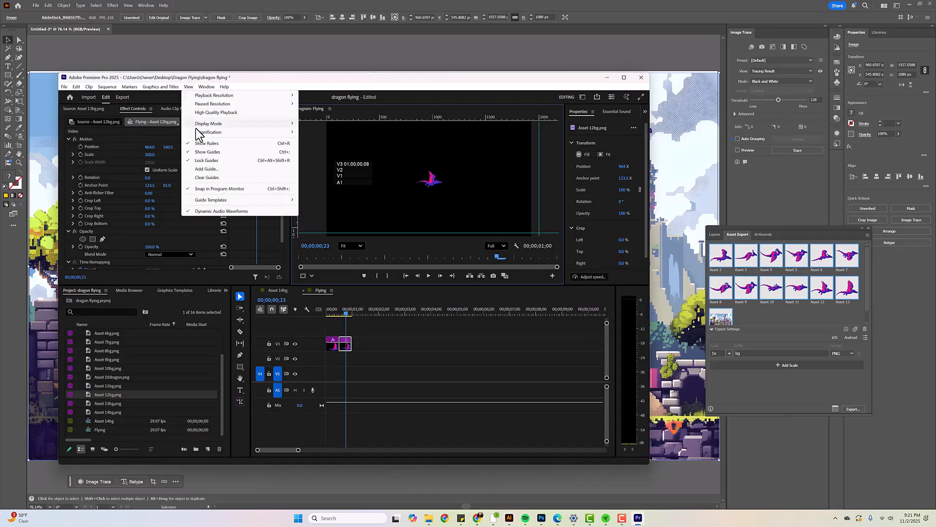
click(209, 178)
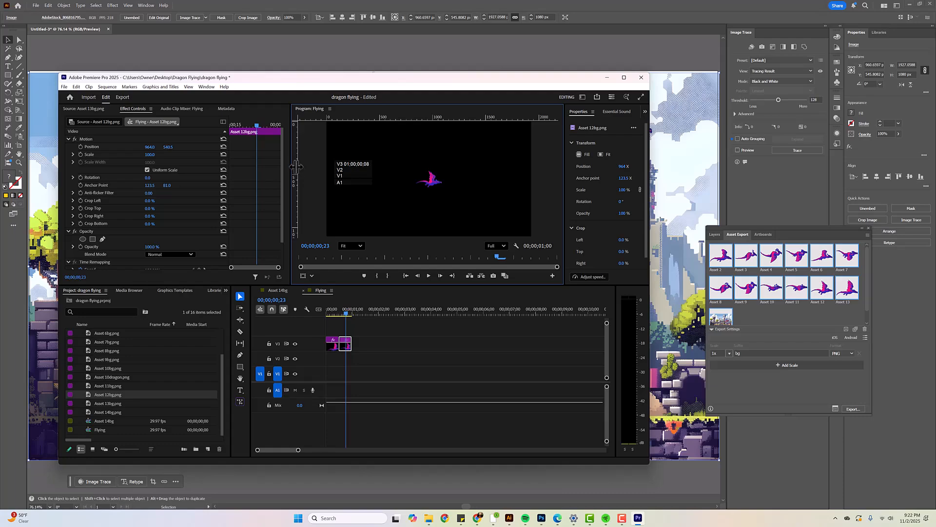
drag(295, 166, 430, 168)
drag(445, 118, 442, 183)
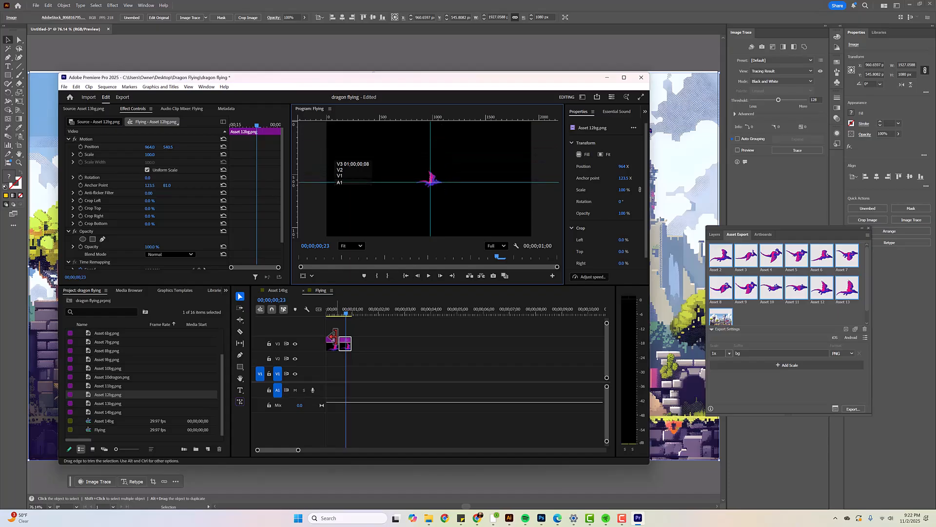
Move the Asset 13bg dragon to the guides' intersection at position 964, 540.5 so it lines up with the second pose
drag(347, 312, 337, 312)
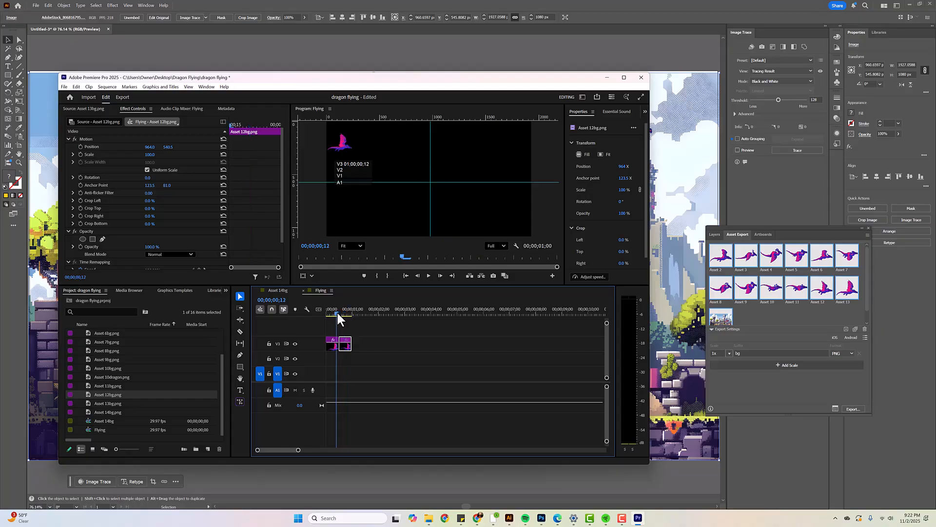
click(340, 150)
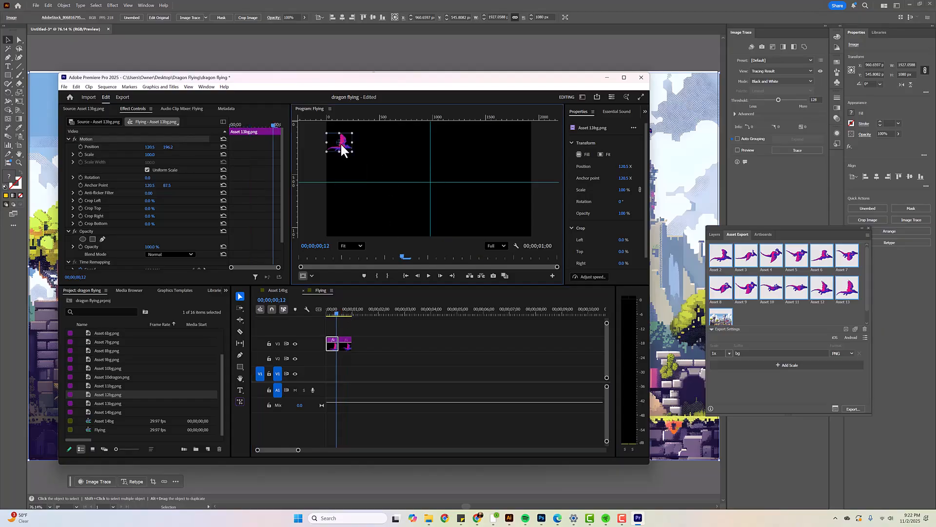
drag(341, 148, 429, 185)
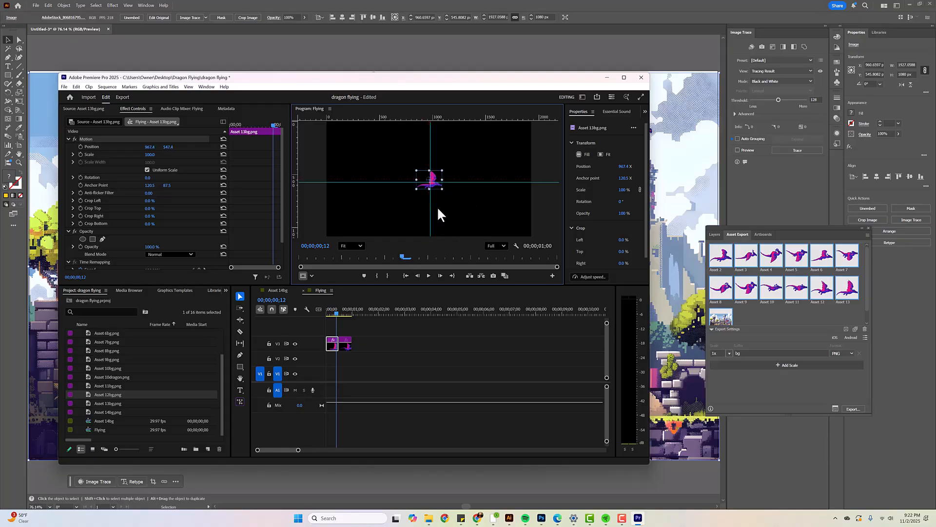
scroll(432, 193, up, 2)
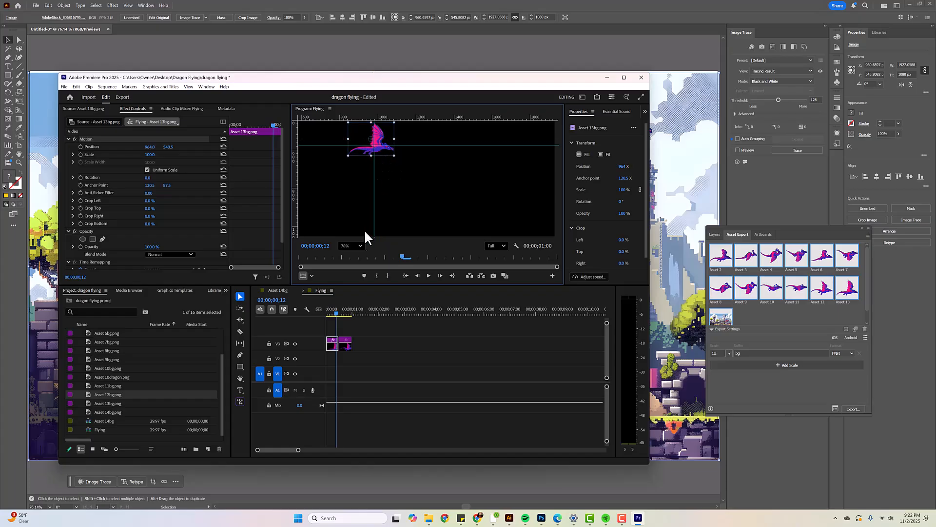
Add Asset 11bg.png on V3 directly after the Asset 12bg clip, trimmed to about 15 frames
drag(336, 312, 352, 314)
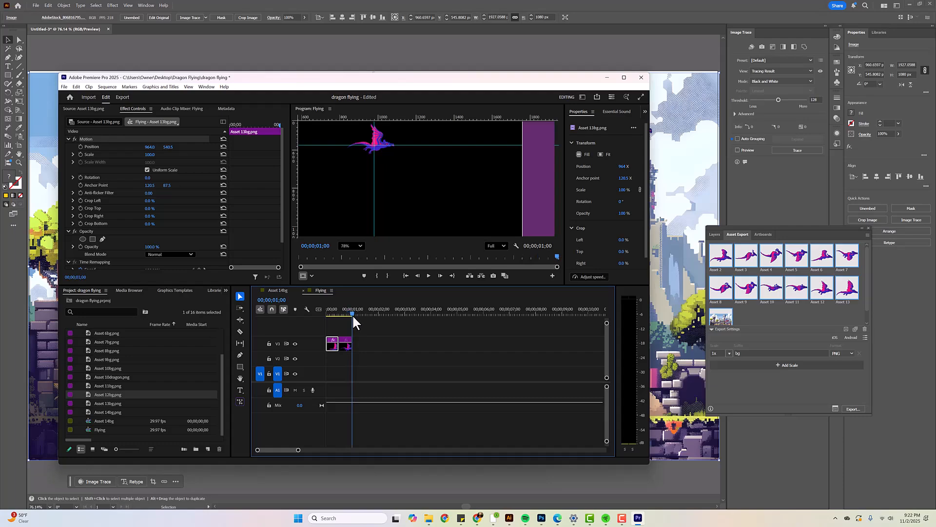
double_click(106, 385)
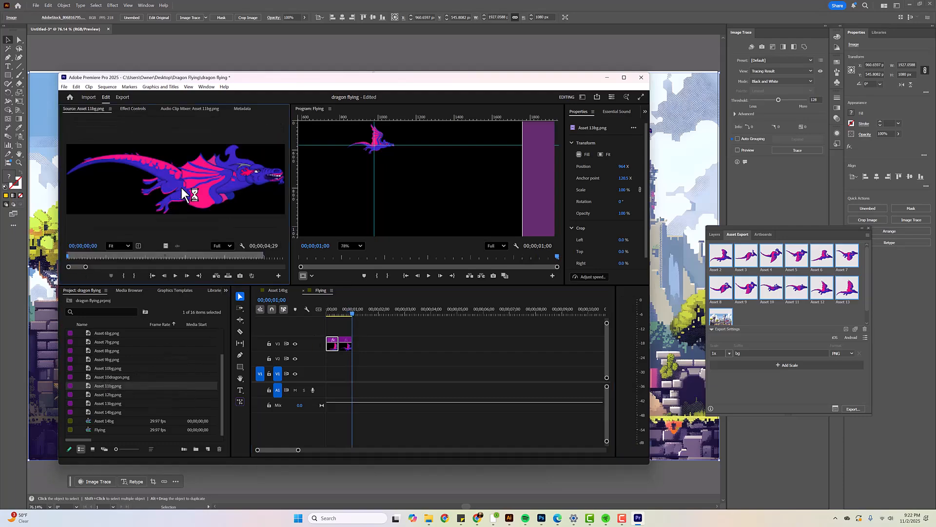
drag(186, 184, 340, 324)
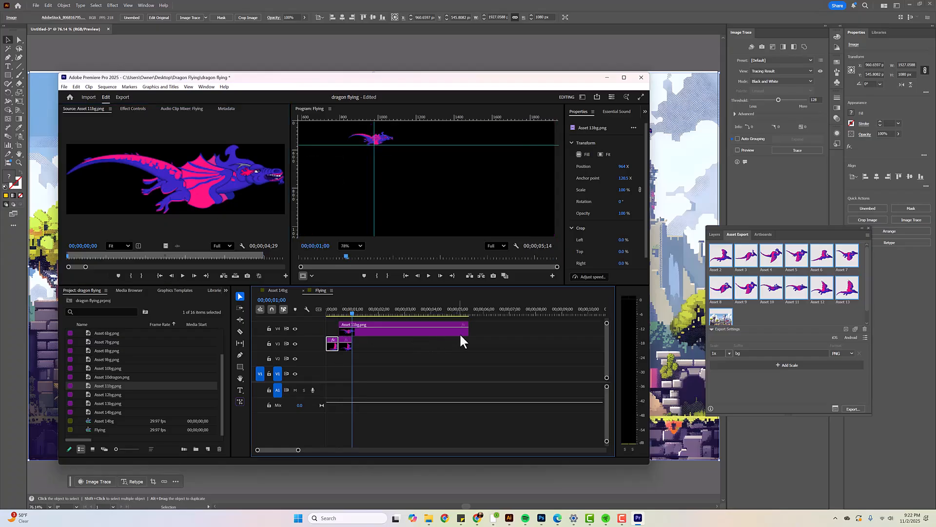
drag(469, 339, 360, 344)
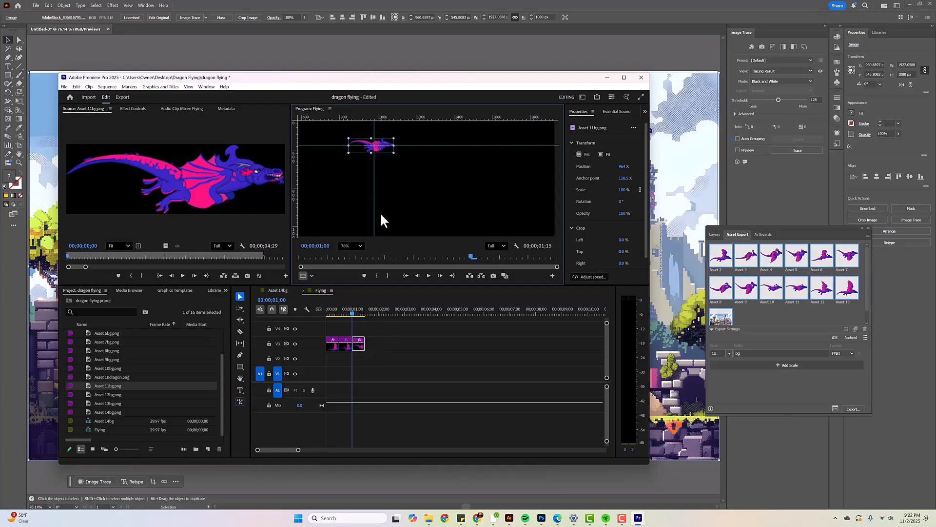
Add Asset 10dragon.png on V3 after the Asset 11bg clip, trimmed to about 15 frames, and close the gap between them
double_click(115, 377)
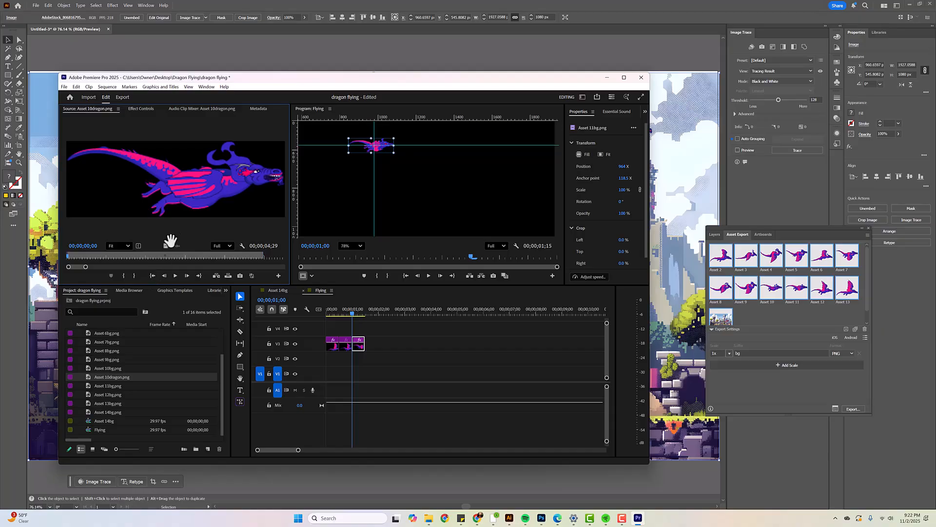
drag(193, 186, 370, 330)
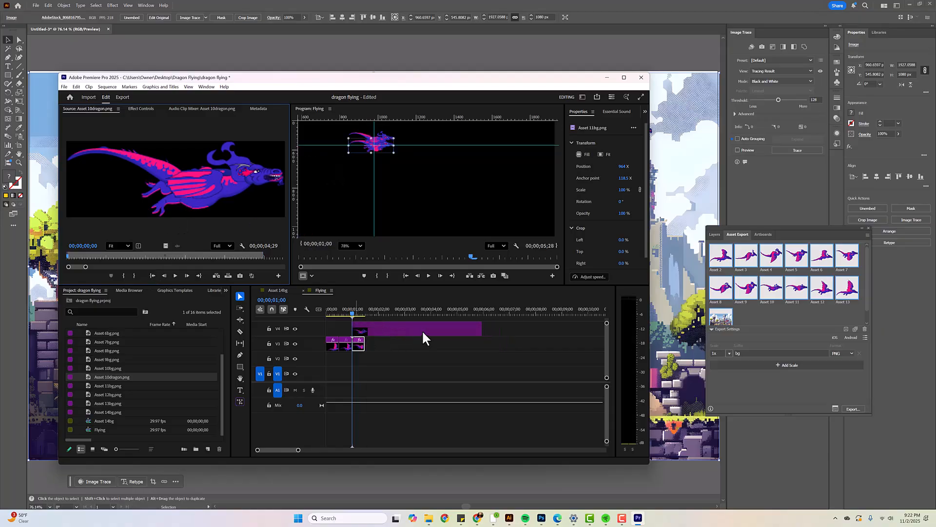
drag(478, 330, 410, 347)
click(369, 329)
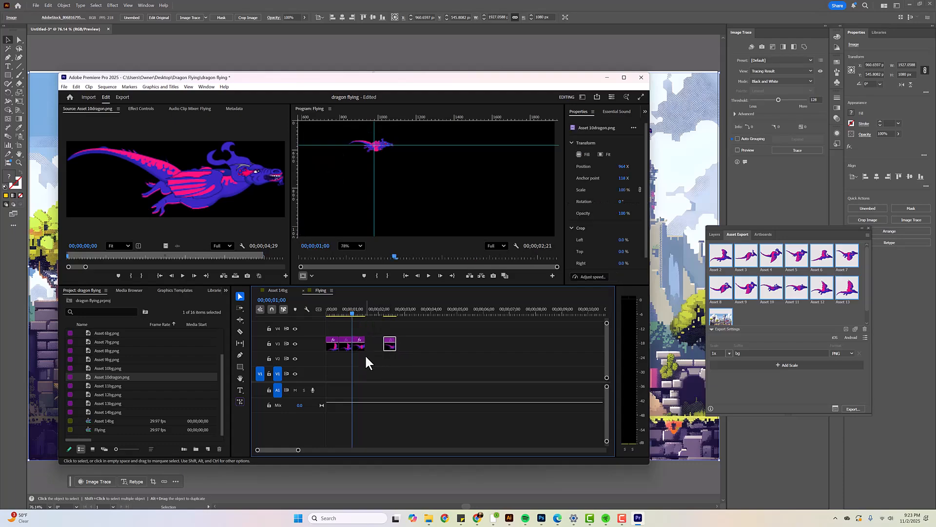
click(376, 348)
key(Delete)
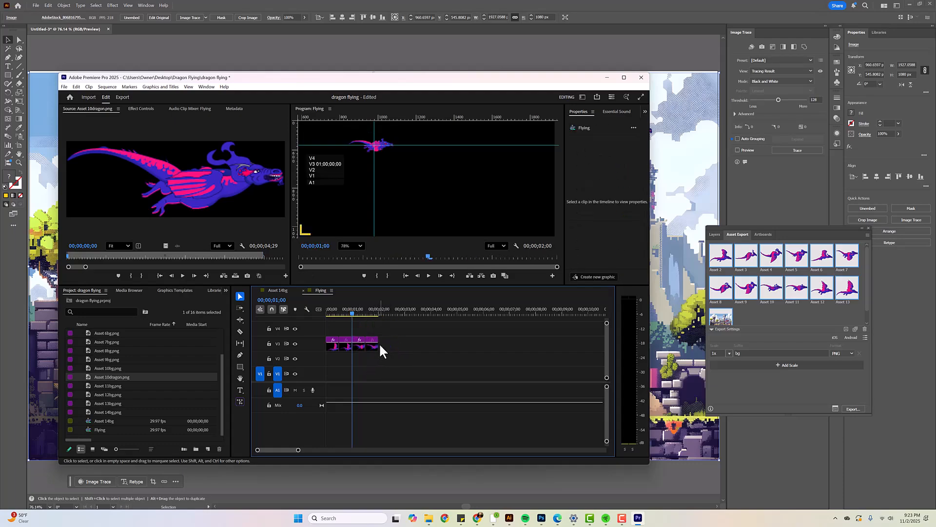
Move the Asset 10dragon pose down onto the horizontal guide, keeping its X position at 964
drag(351, 309, 378, 313)
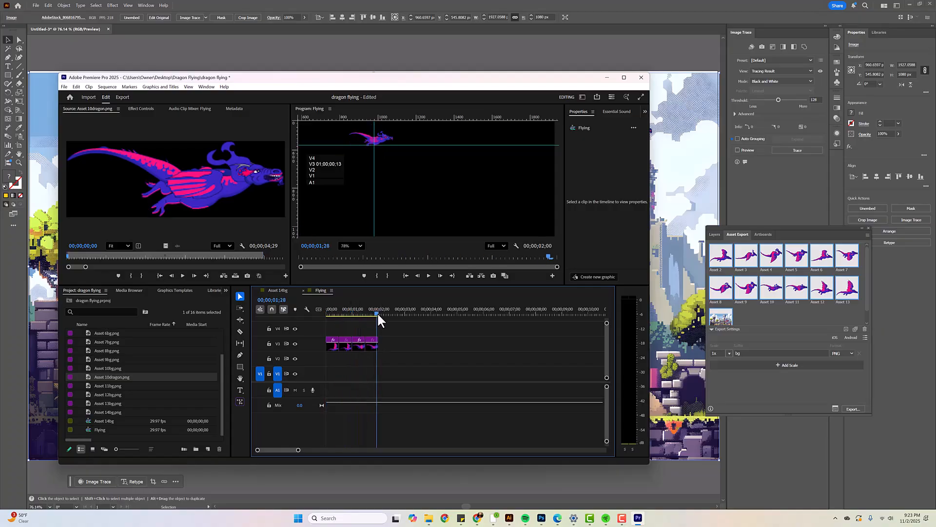
click(379, 134)
drag(379, 135, 379, 142)
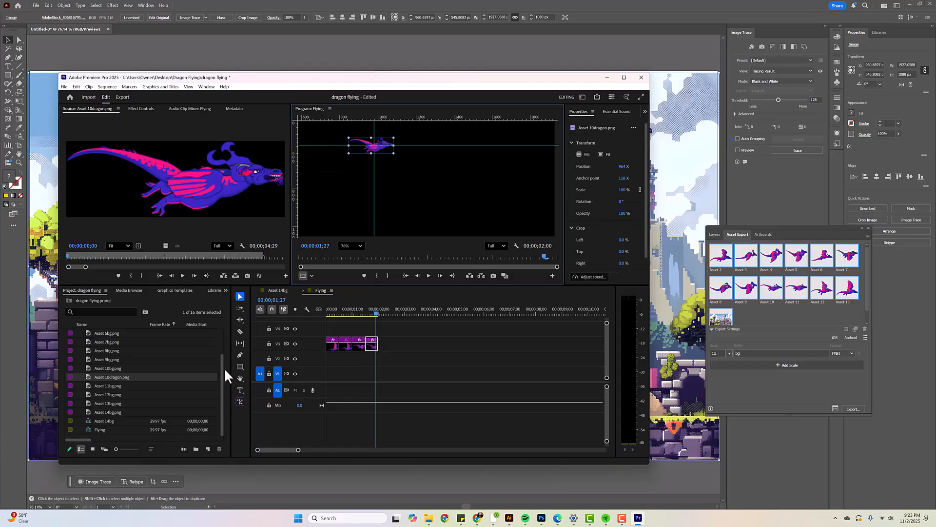
Skip the duplicate Asset 10bg pose and add Asset 9bg.png on V3 after the Asset 10dragon clip, trimmed to about 15 frames
double_click(109, 367)
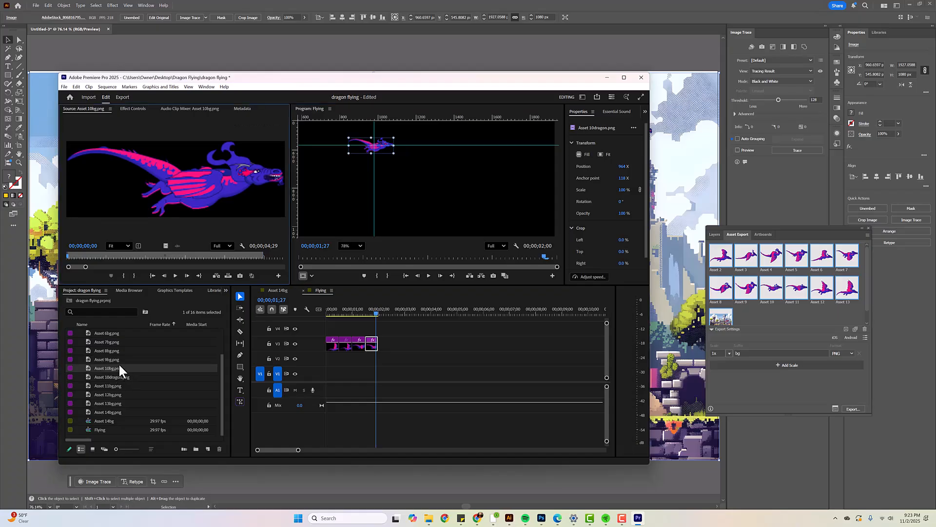
double_click(112, 359)
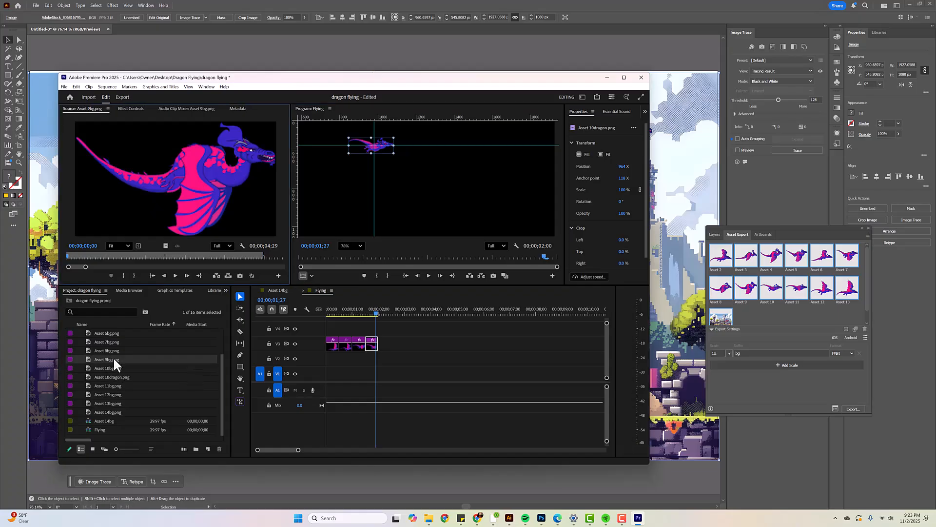
drag(191, 177, 385, 346)
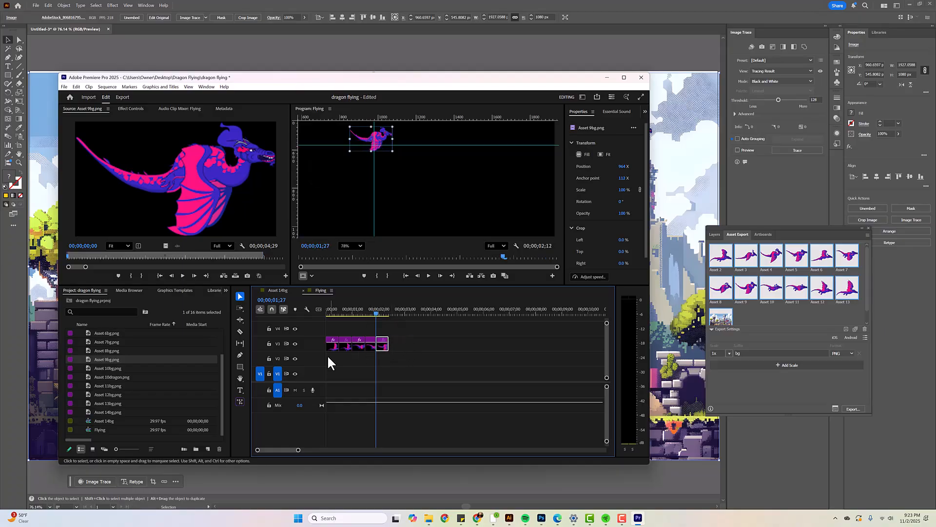
Add Asset 8bg.png on V3 directly after the Asset 9bg clip, trimmed to about 15 frames
double_click(105, 349)
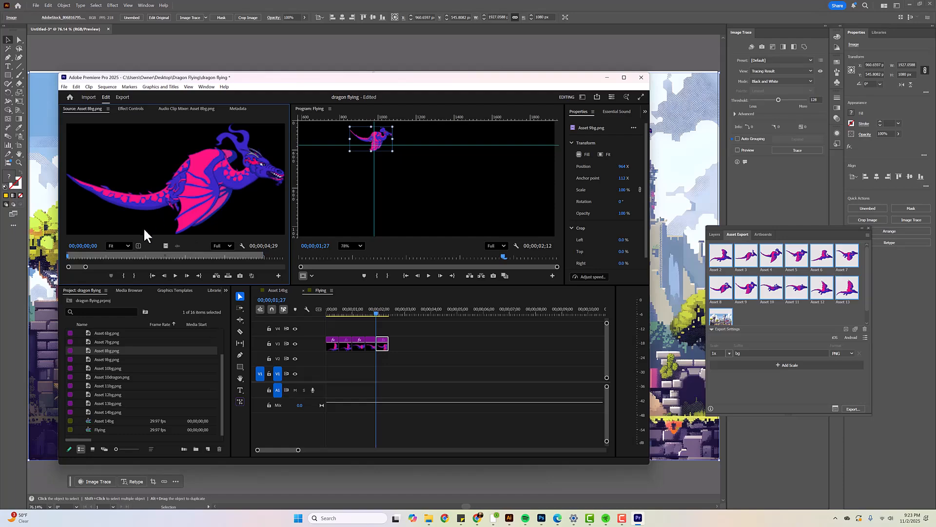
drag(225, 222, 383, 330)
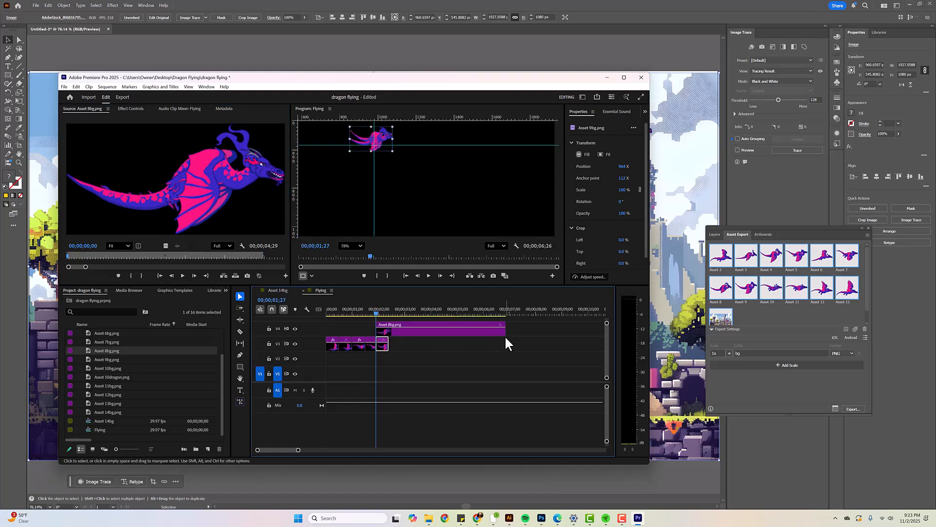
drag(506, 330, 393, 347)
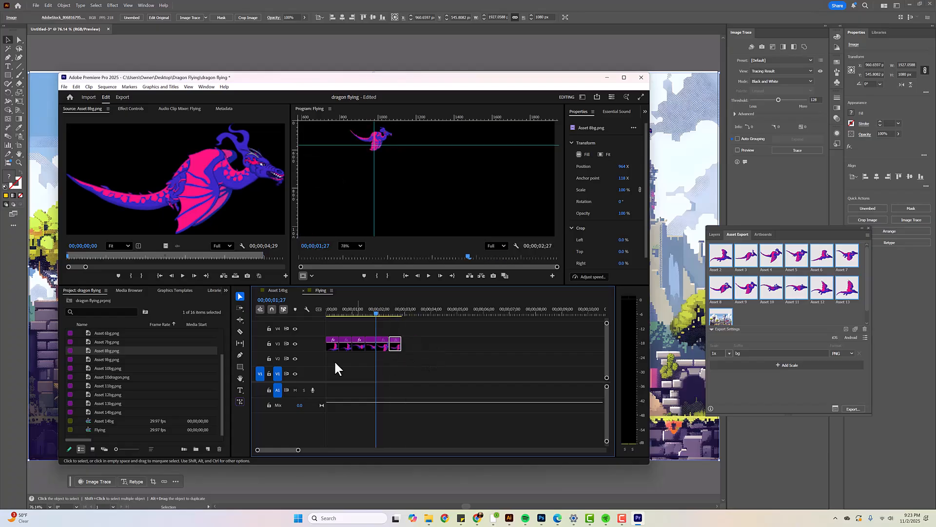
Add Asset 7bg.png on V3 after the Asset 8bg clip, trimmed to about 15 frames, and remove the gap before it
double_click(132, 343)
drag(239, 214, 398, 330)
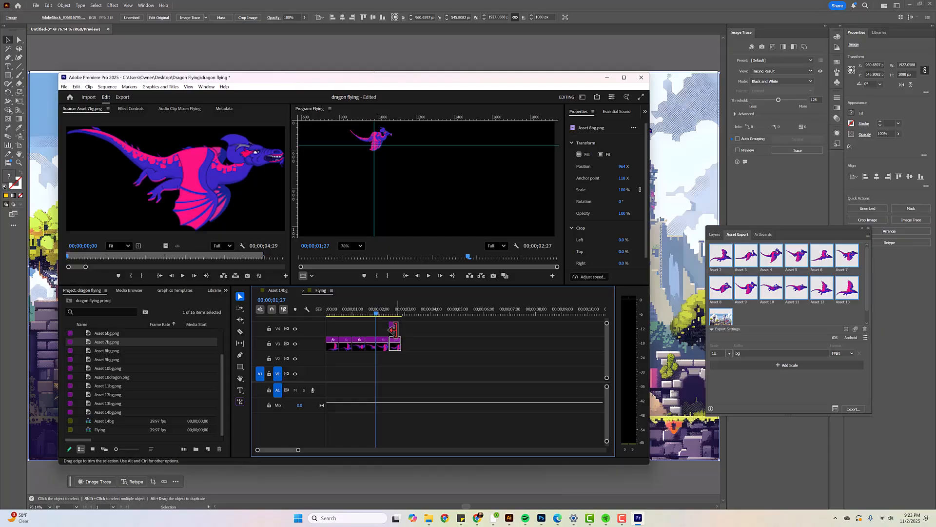
click(397, 327)
drag(396, 331, 418, 352)
click(415, 346)
key(Delete)
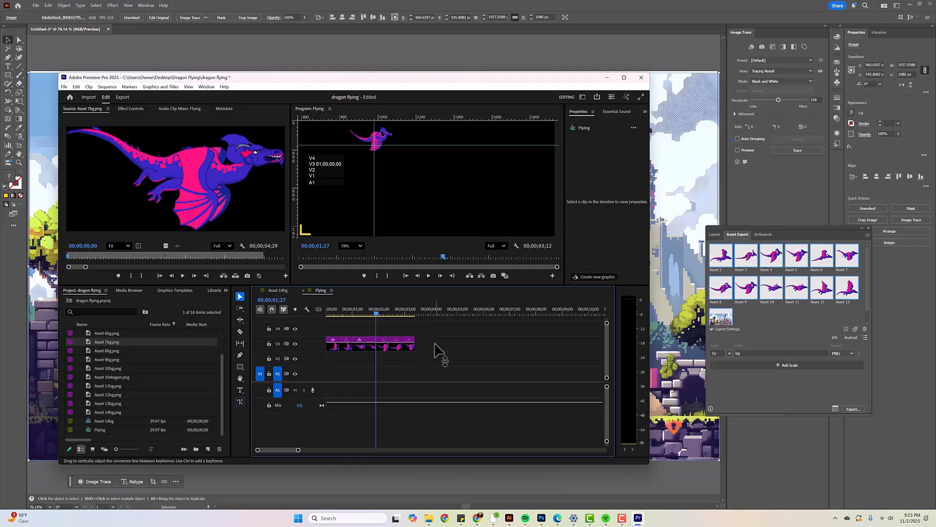
Add Asset 6bg.png on V3 after the Asset 7bg clip, trimmed to about 15 frames, and delete the gap between them
double_click(121, 333)
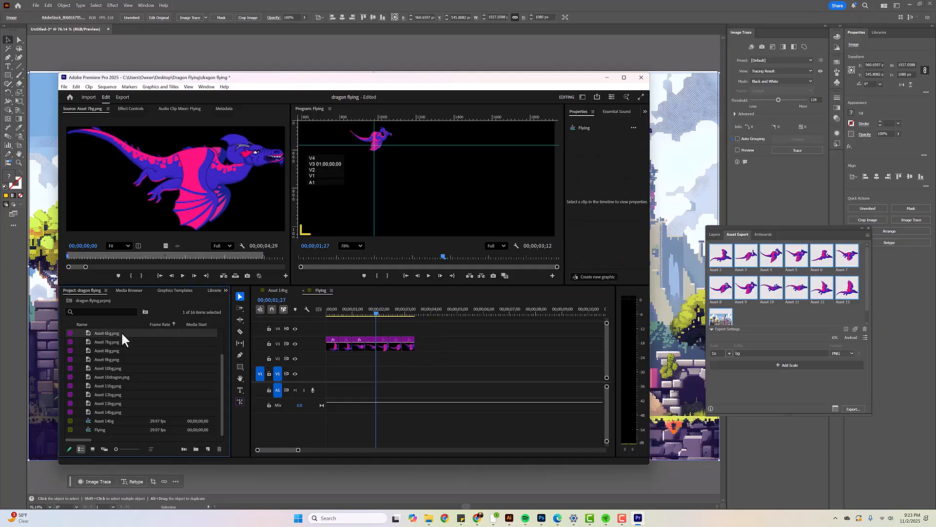
drag(171, 211, 405, 326)
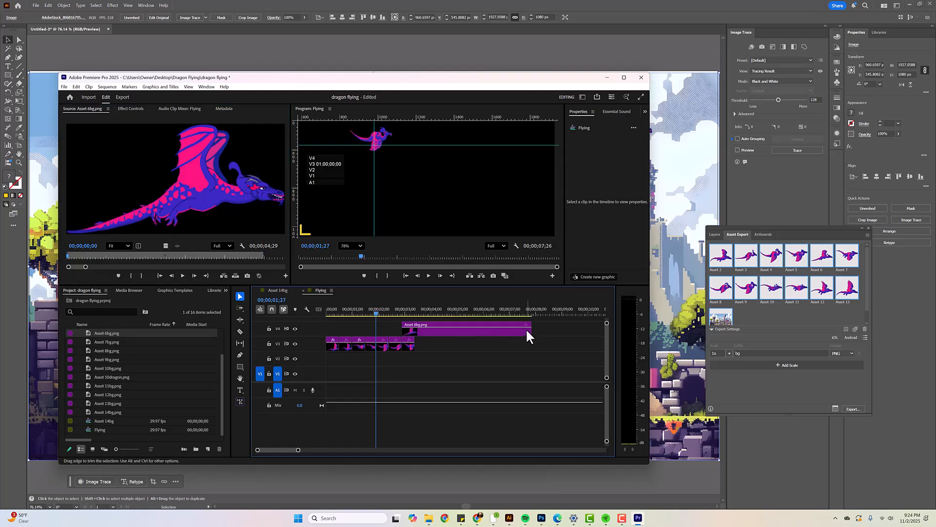
drag(527, 337, 447, 347)
click(431, 346)
key(Delete)
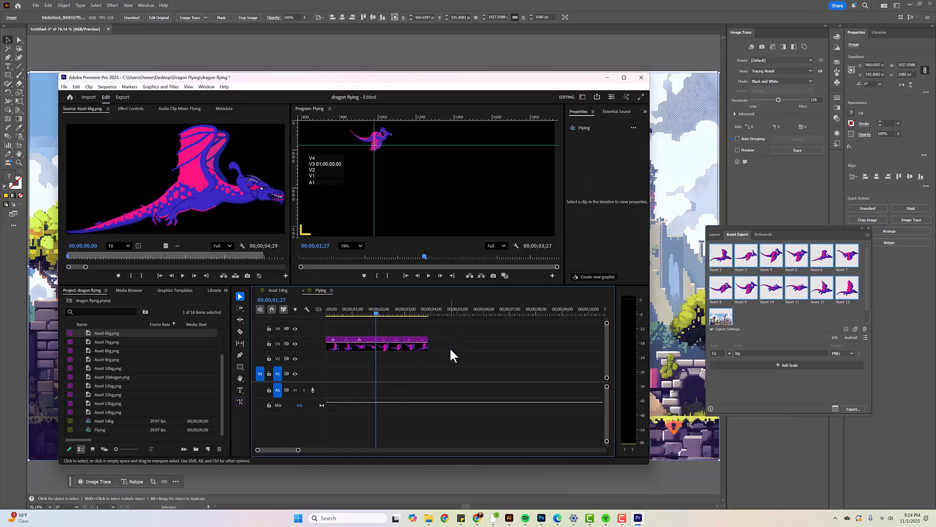
Add Asset 5bg.png on V3 directly after the Asset 6bg clip, trimmed to about 15 frames
scroll(96, 347, up, 3)
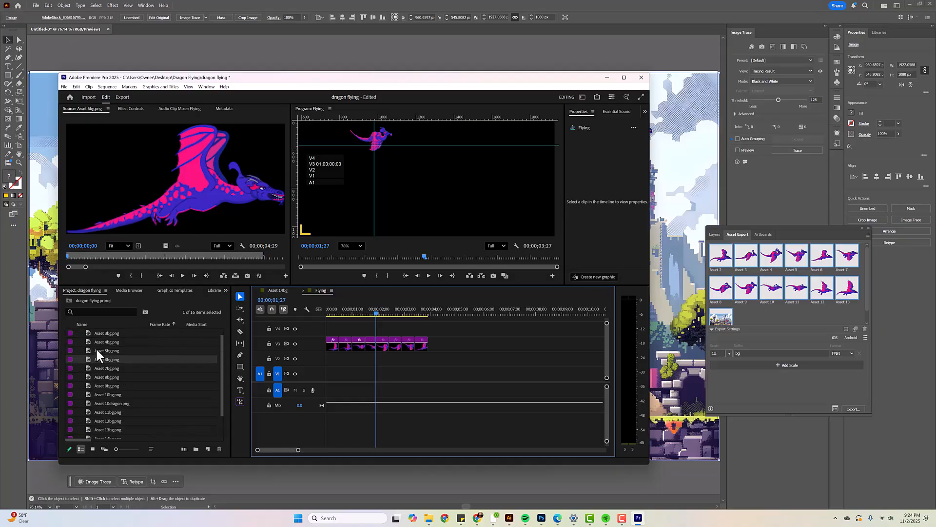
double_click(106, 348)
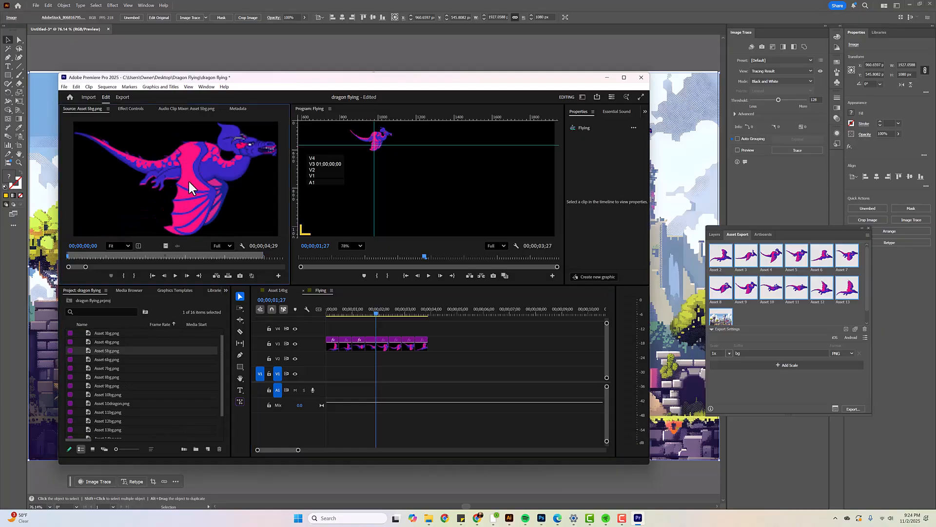
drag(389, 286, 418, 333)
drag(544, 328, 438, 347)
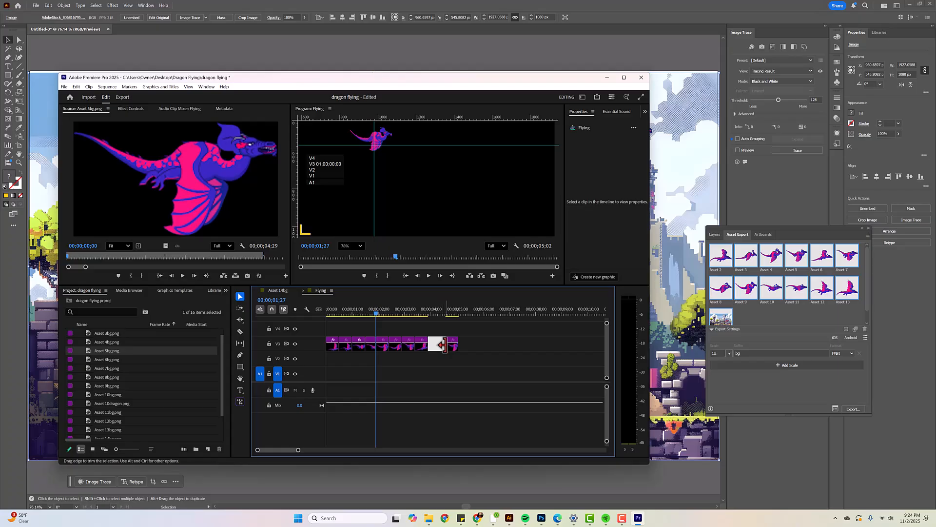
Add Asset 4bg.png on V3 after the Asset 5bg clip, trimmed to about 15 frames, and close the gap before it
double_click(122, 342)
drag(349, 269, 429, 329)
drag(558, 330, 464, 347)
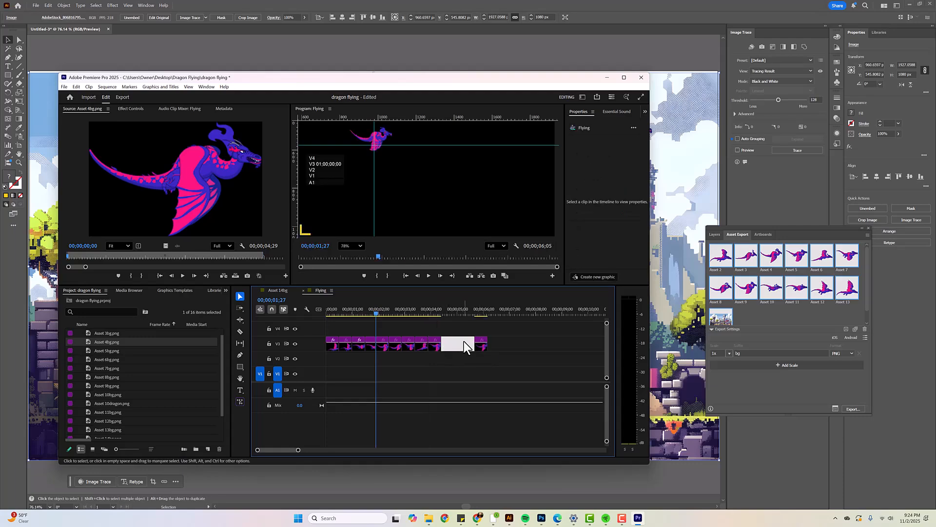
key(Delete)
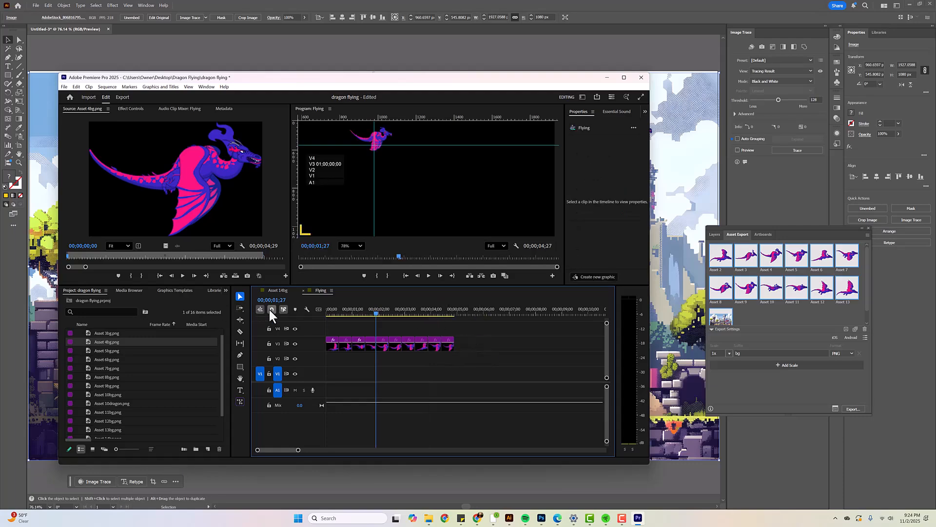
Add Asset 3bg.png on V3 directly after the Asset 4bg clip, trimmed to about 15 frames
double_click(100, 334)
drag(103, 334, 443, 331)
drag(570, 330, 476, 350)
click(488, 350)
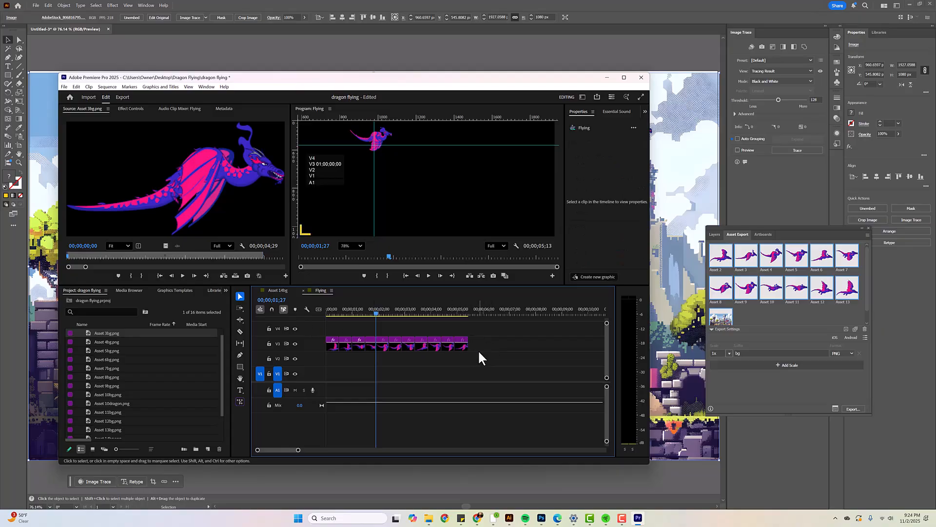
drag(460, 346, 462, 348)
click(505, 352)
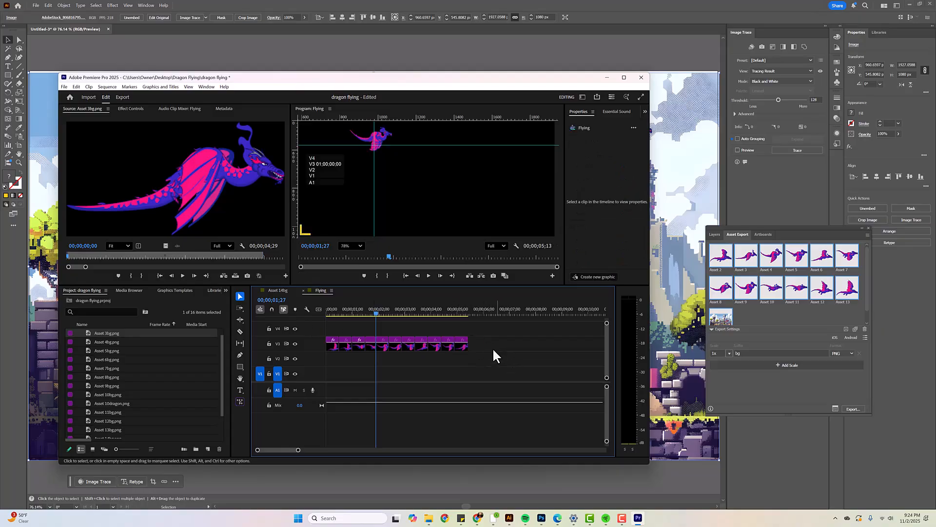
Add Asset 2bg.png as the last pose on V3 directly after the Asset 3bg clip, trimmed to about 15 frames
scroll(147, 347, up, 1)
double_click(114, 332)
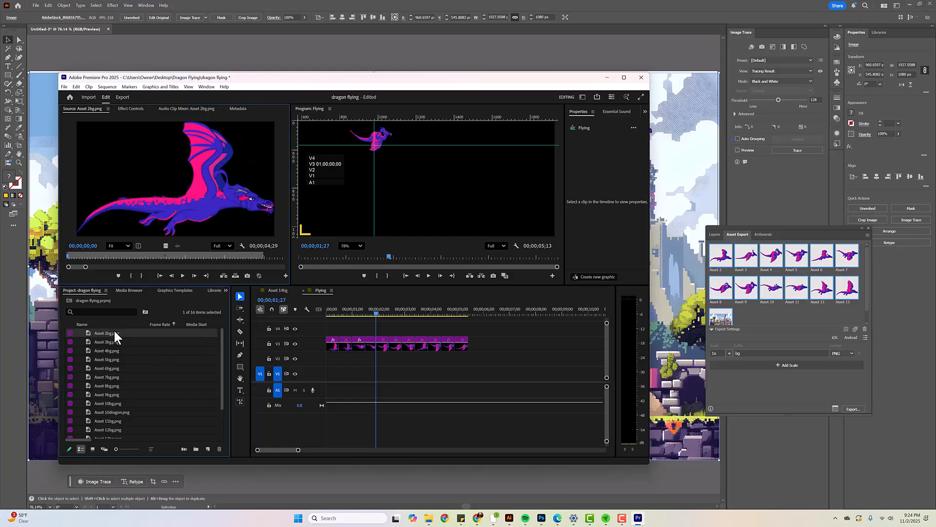
drag(106, 330, 456, 334)
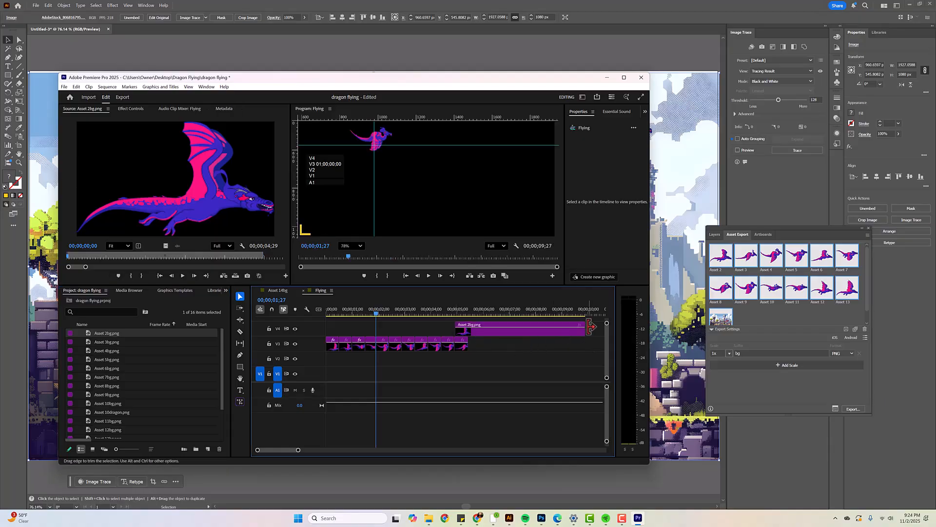
drag(584, 330, 475, 344)
Align the Asset 11bg and Asset 10dragon poses to the guides at their frames in the Flying sequence
mouse_move(371, 311)
mouse_down()
mouse_move(328, 306)
mouse_move(364, 310)
mouse_up()
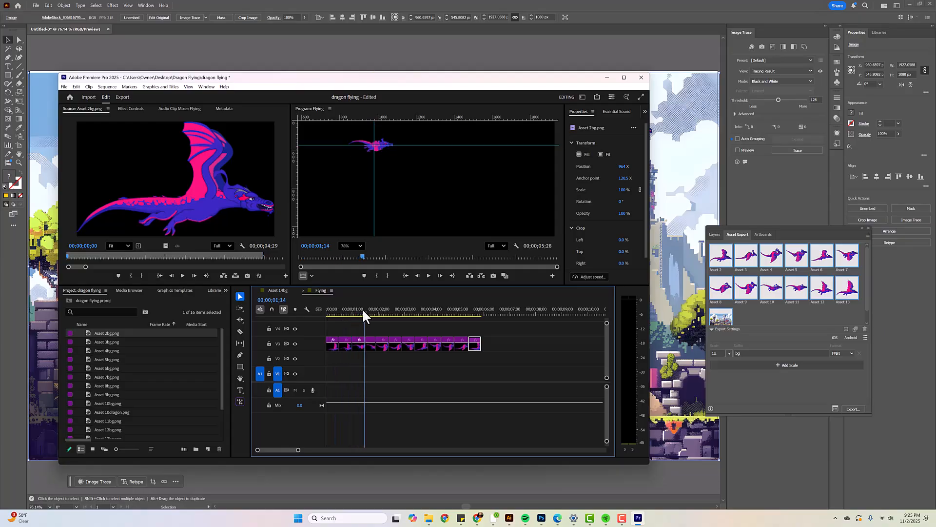
click(376, 146)
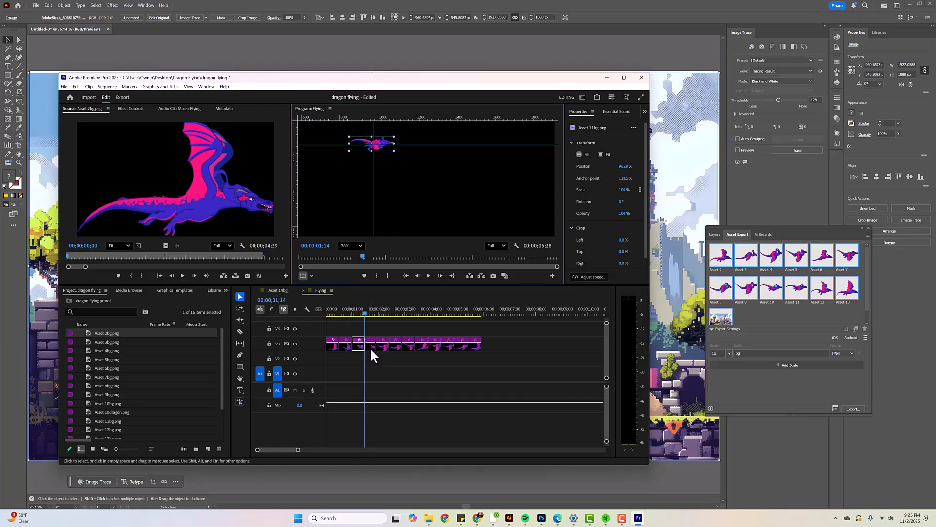
drag(364, 311, 368, 311)
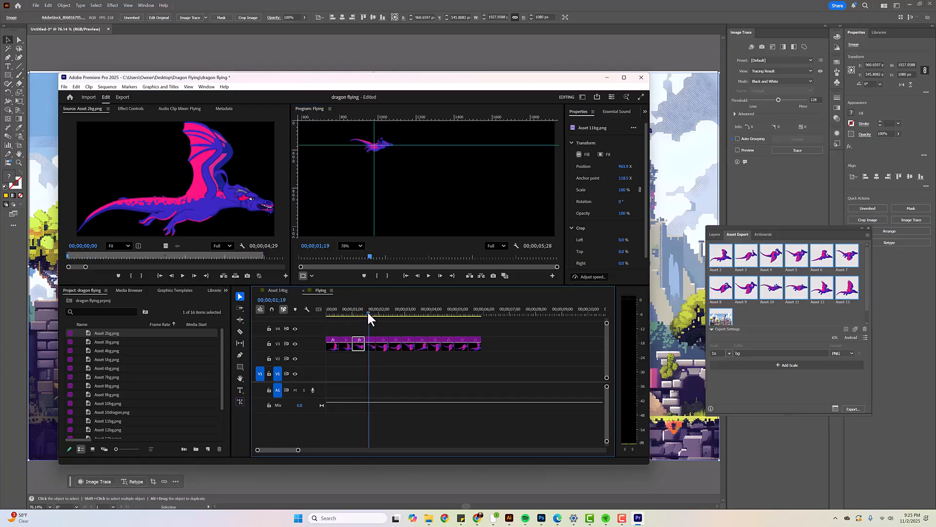
click(380, 151)
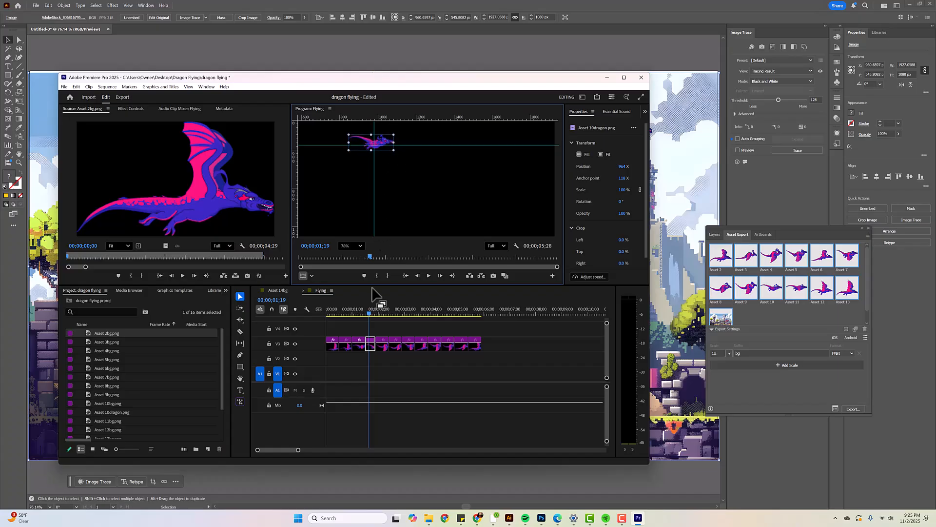
Align the Asset 9bg and Asset 6bg poses to the guides at their frames in the Flying sequence
double_click(383, 344)
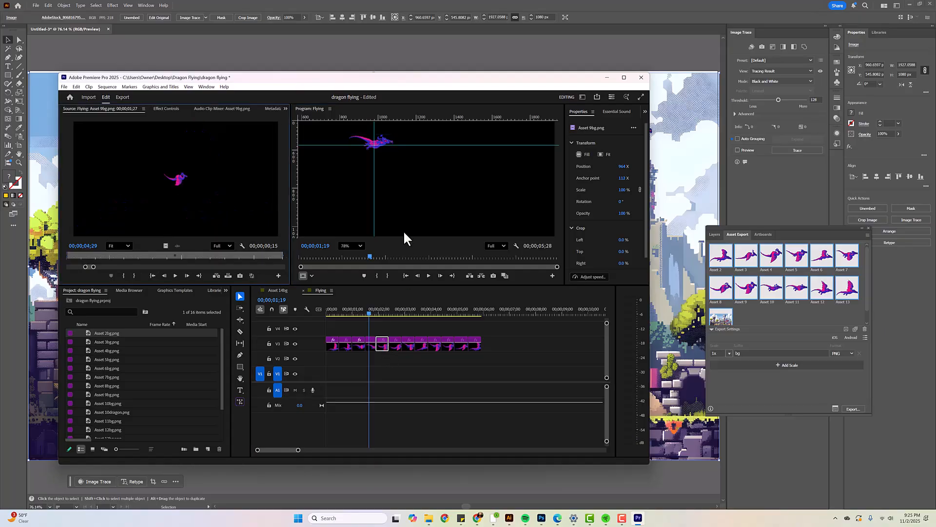
click(378, 142)
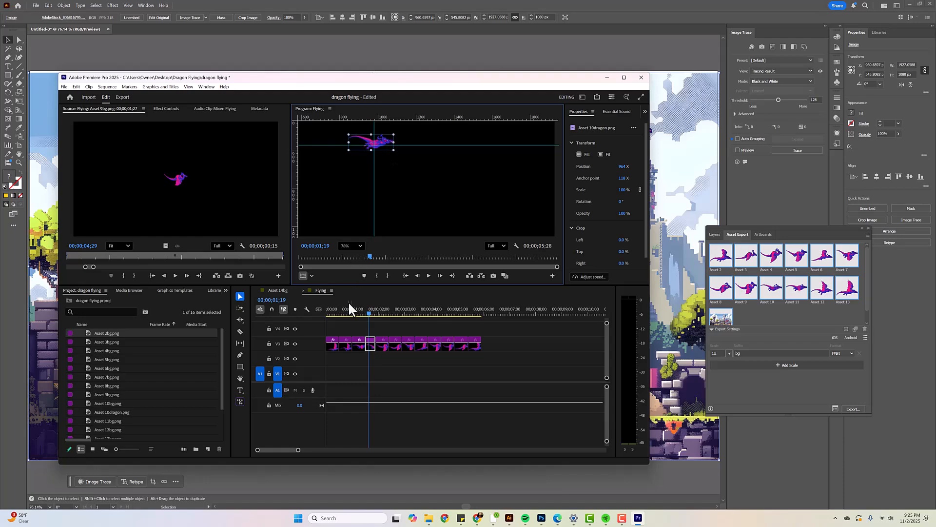
double_click(384, 345)
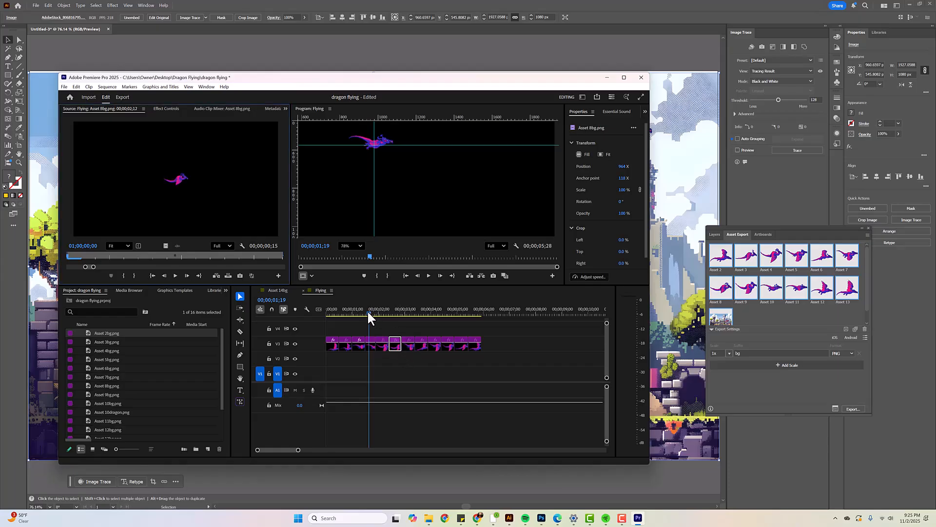
drag(368, 314, 381, 315)
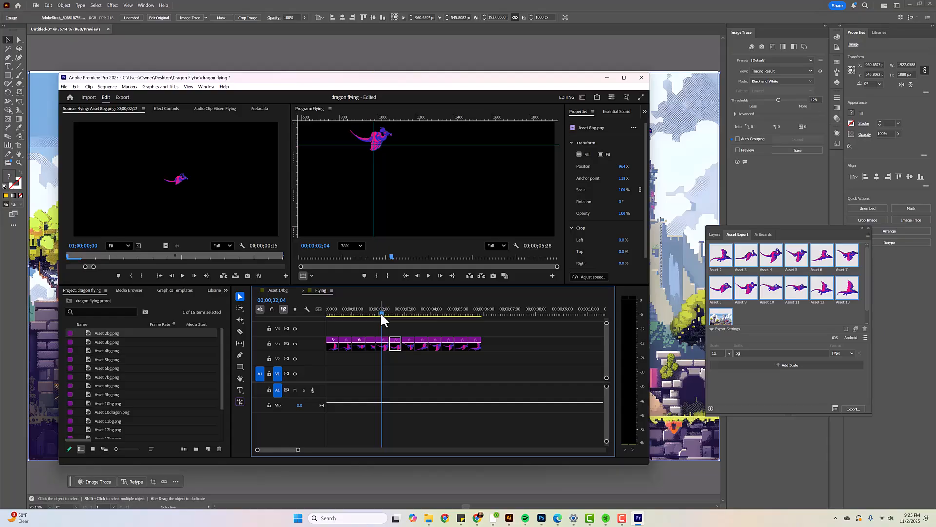
click(377, 141)
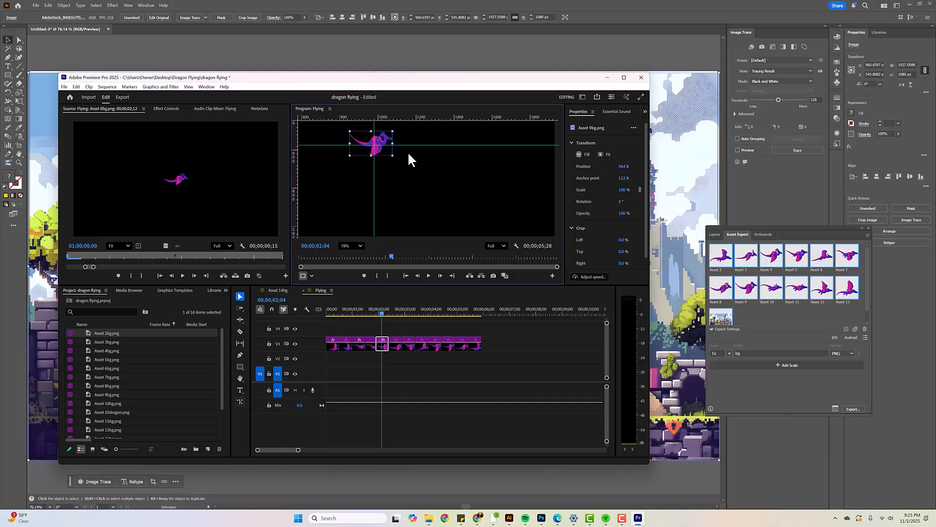
drag(381, 313, 422, 317)
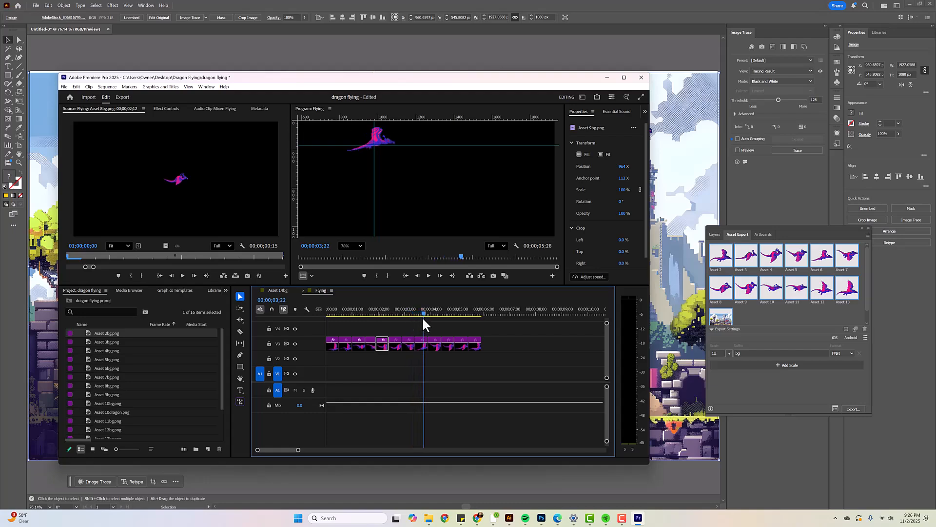
click(382, 139)
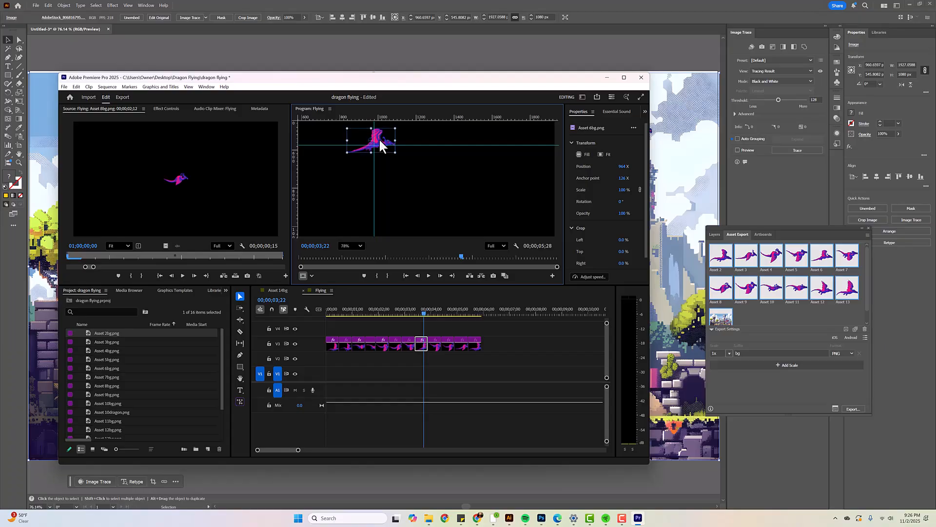
Play the Flying sequence from its start and scrub through the final poses to check the alignment
click(432, 312)
drag(433, 312, 317, 304)
key(space)
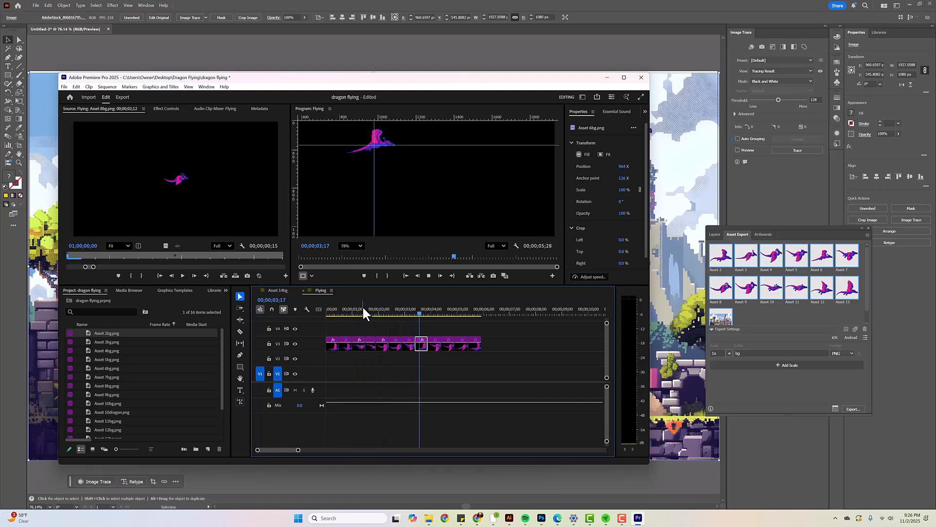
key(space)
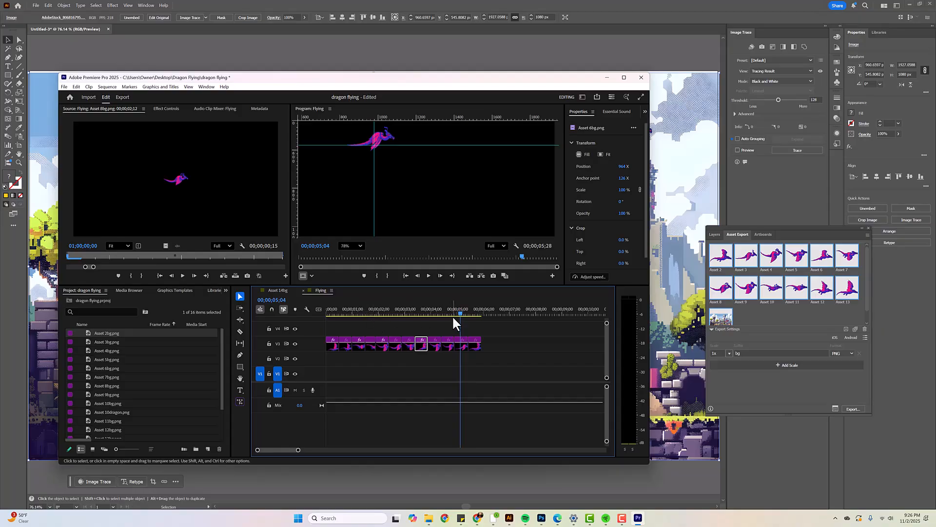
drag(460, 311, 476, 312)
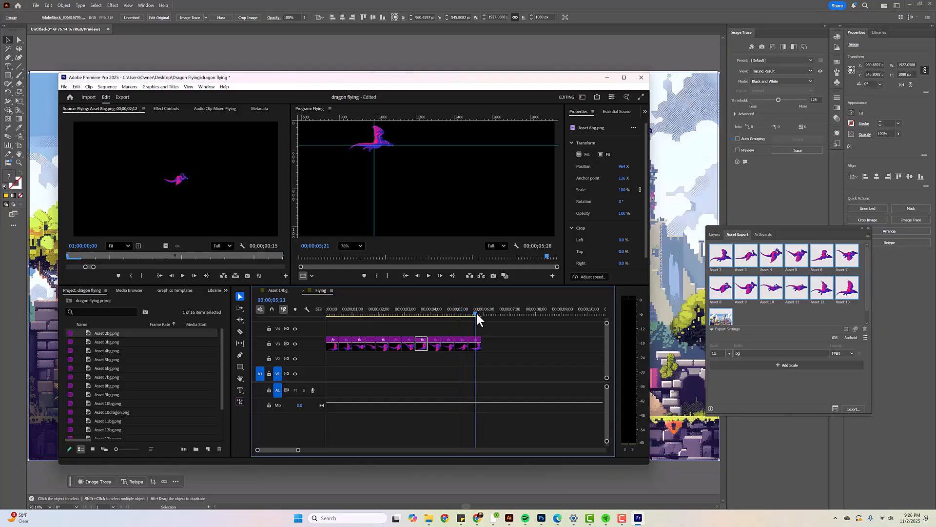
Return to the Asset 14bg sequence and extend the Flying clip on V3 to the full length of its nested animation
click(303, 290)
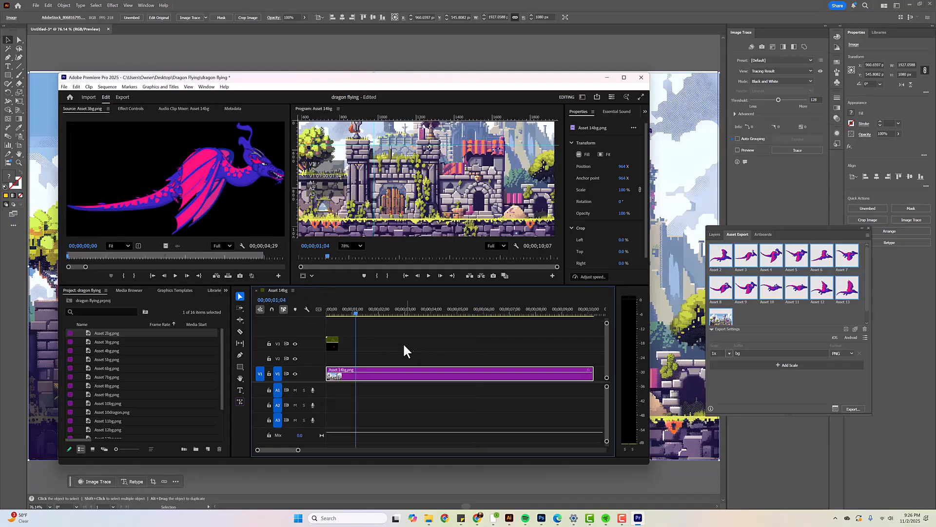
drag(355, 309, 324, 311)
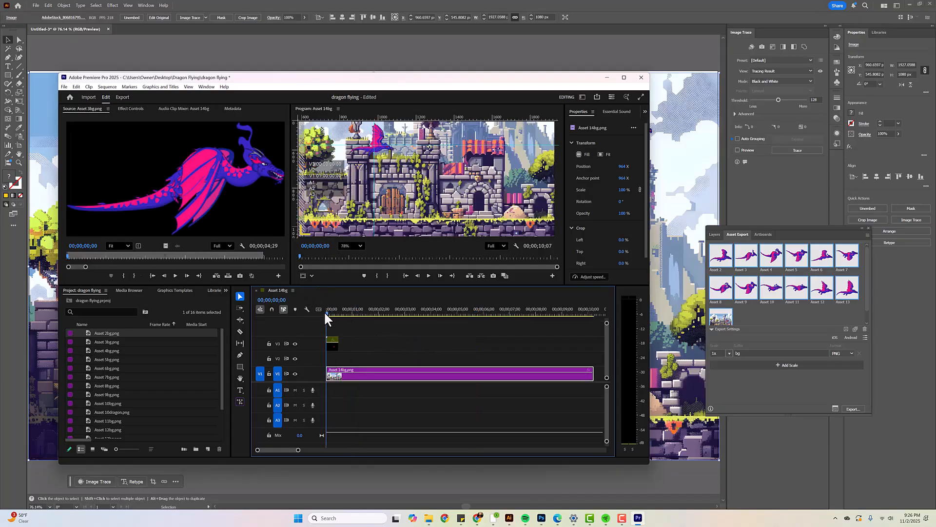
key(space)
key(space)
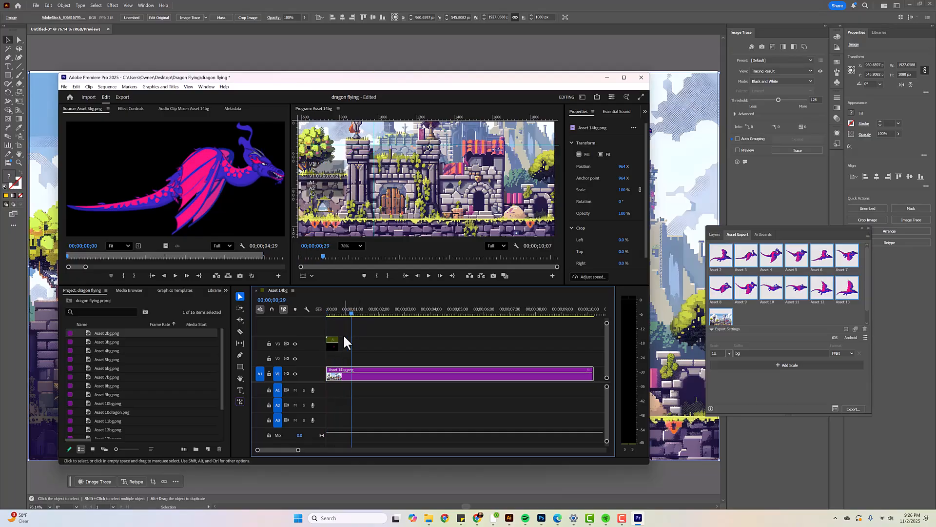
drag(338, 343, 555, 341)
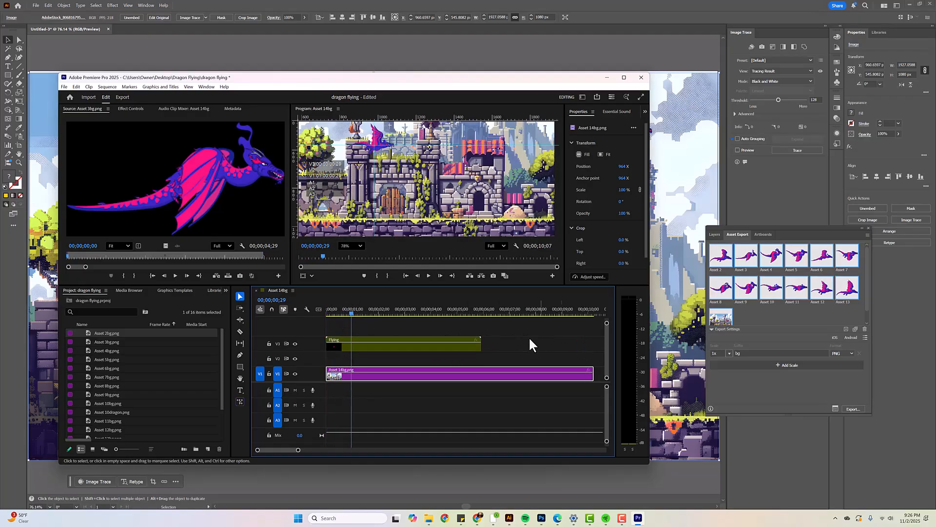
Play the Asset 14bg sequence from the start to review the dragon's wing cycle over the castle
key(Home)
key(space)
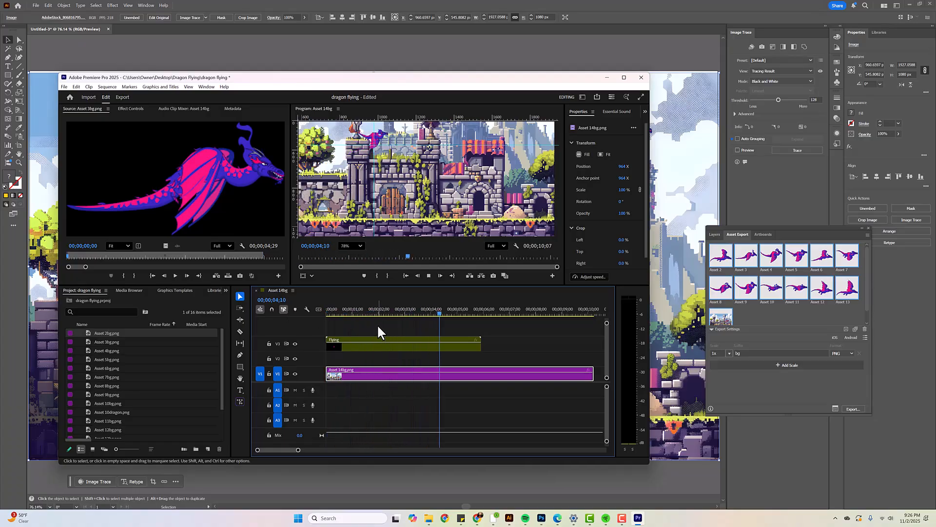
key(space)
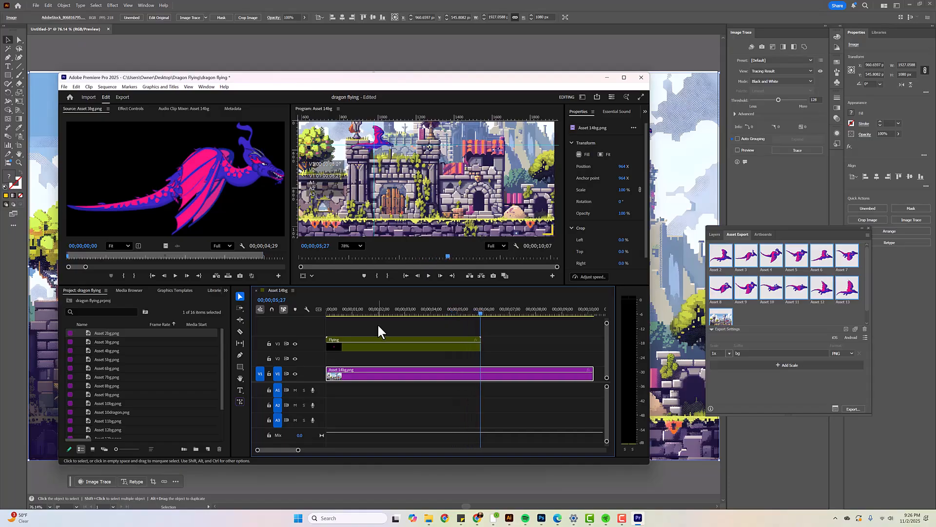
Open the nested Flying sequence and duplicate all its pose clips on V3 directly after the originals
click(369, 344)
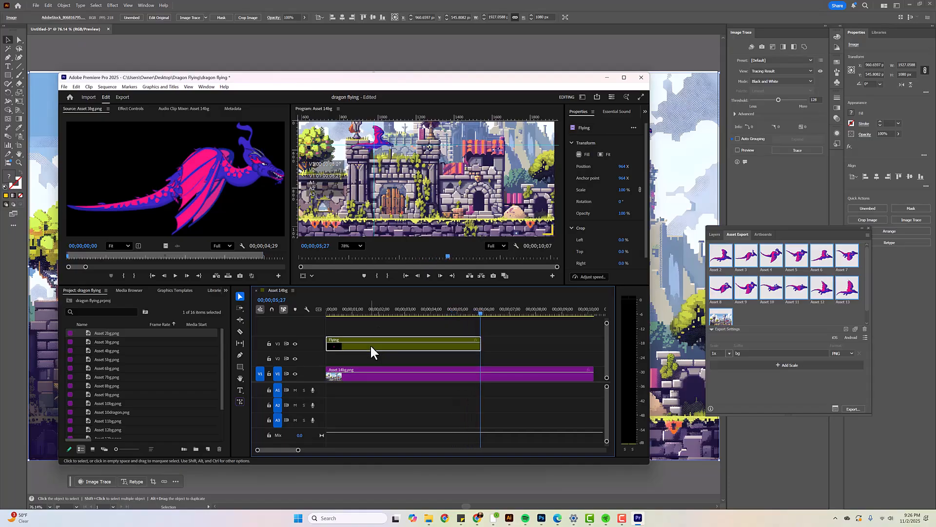
double_click(364, 347)
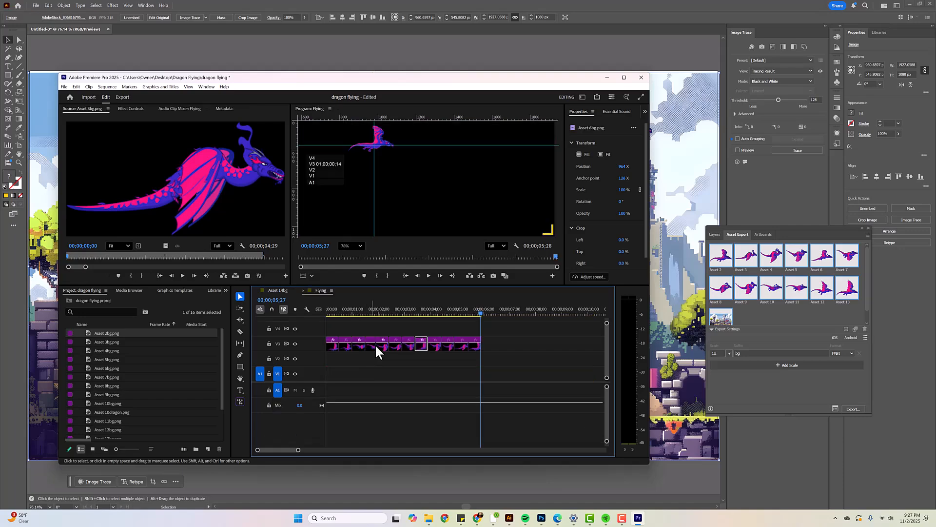
drag(492, 341, 326, 345)
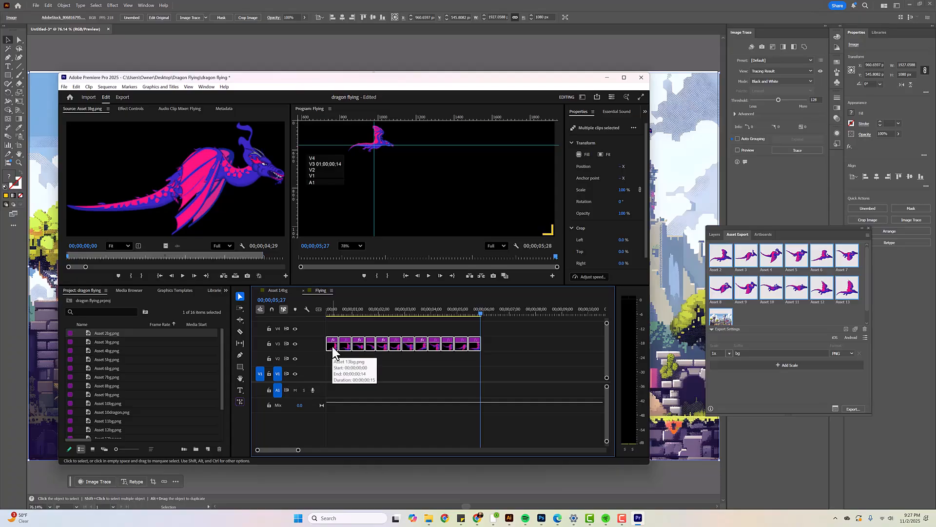
drag(333, 343, 488, 347)
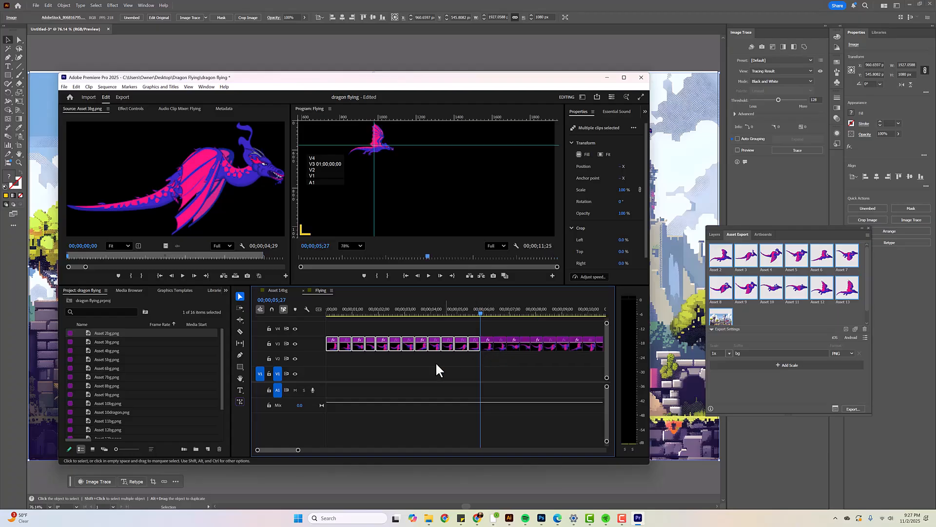
Scrub past the duplicated poses and play the Flying sequence from its start to check the repeated cycle
drag(477, 315, 529, 331)
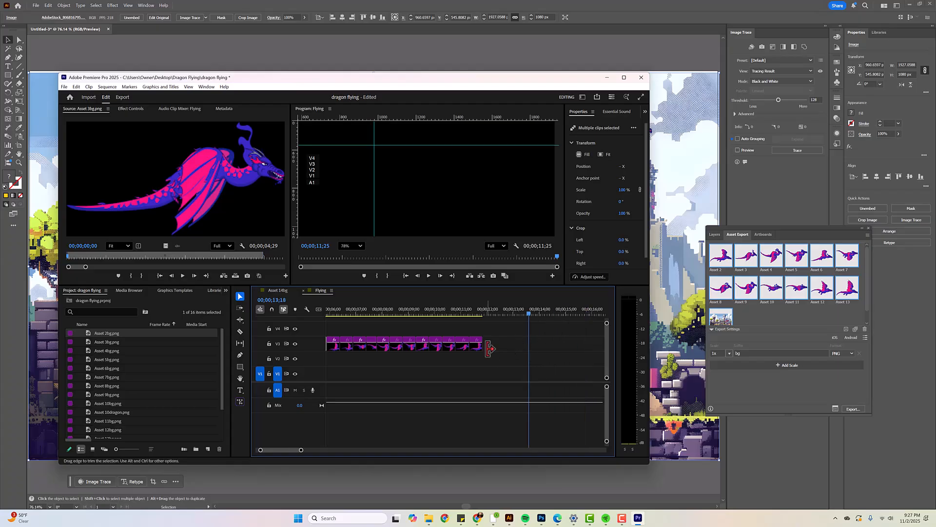
drag(528, 312, 295, 302)
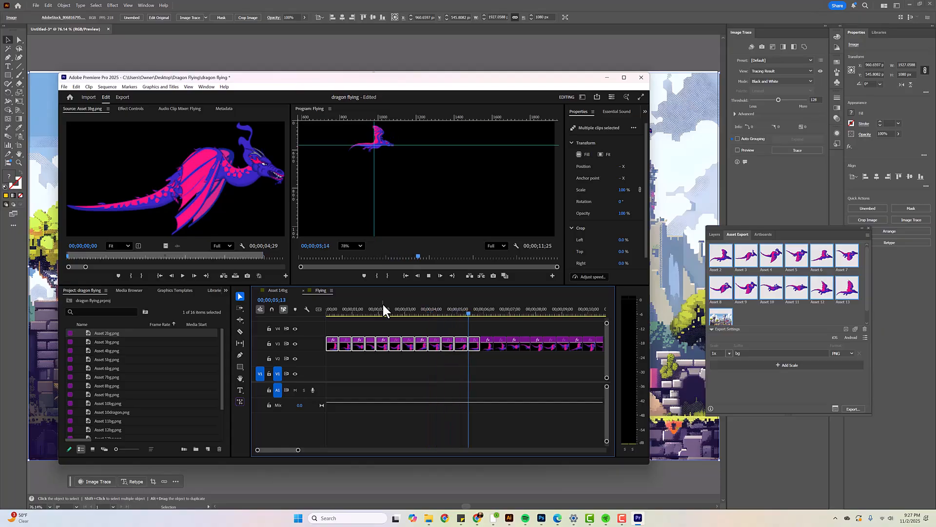
key(space)
Return to the Asset 14bg sequence and extend the Flying clip and the castle background to the doubled animation's length
click(303, 288)
click(419, 347)
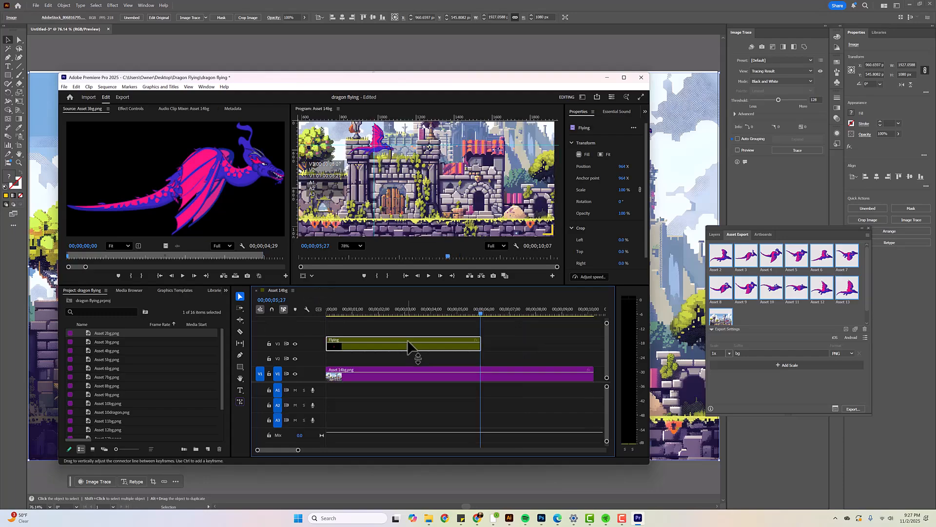
drag(480, 343, 537, 351)
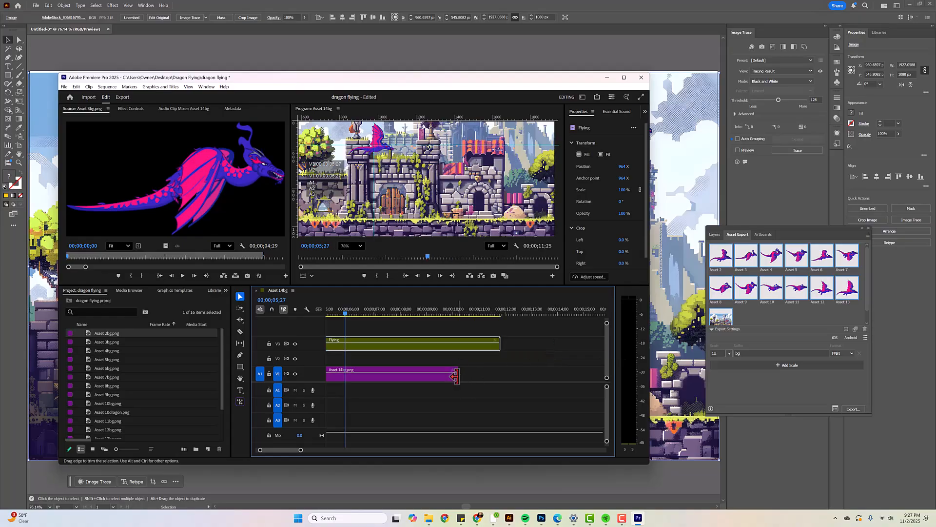
drag(461, 374, 500, 374)
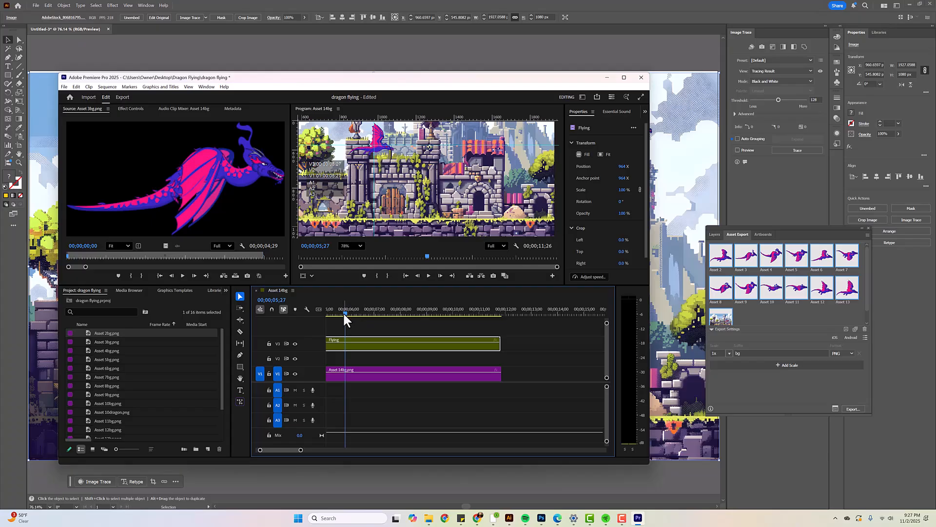
Play the extended Asset 14bg sequence from the start to check the repeated flying cycle
key(Home)
key(space)
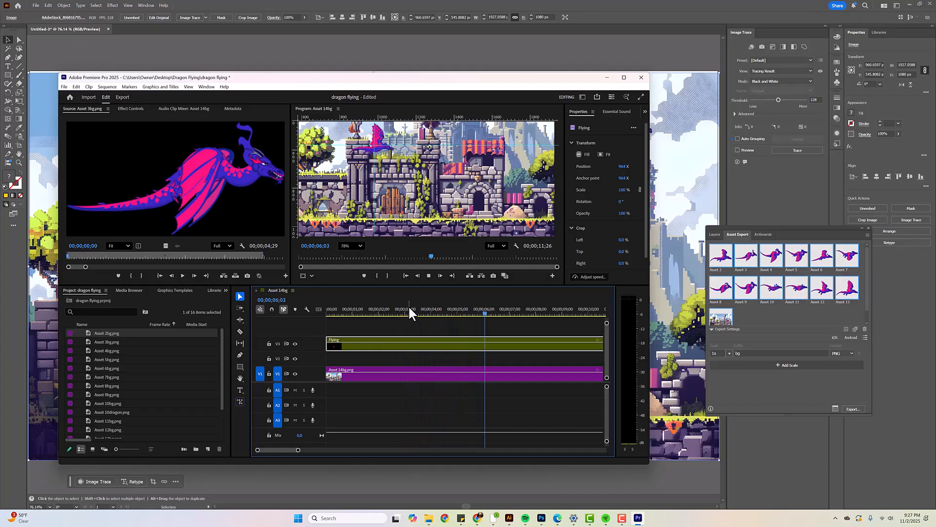
key(space)
Enable Position keyframing on the Flying clip at 00;00;00;00 and move the dragon left to Position 480.1, 540.5
drag(485, 309, 302, 312)
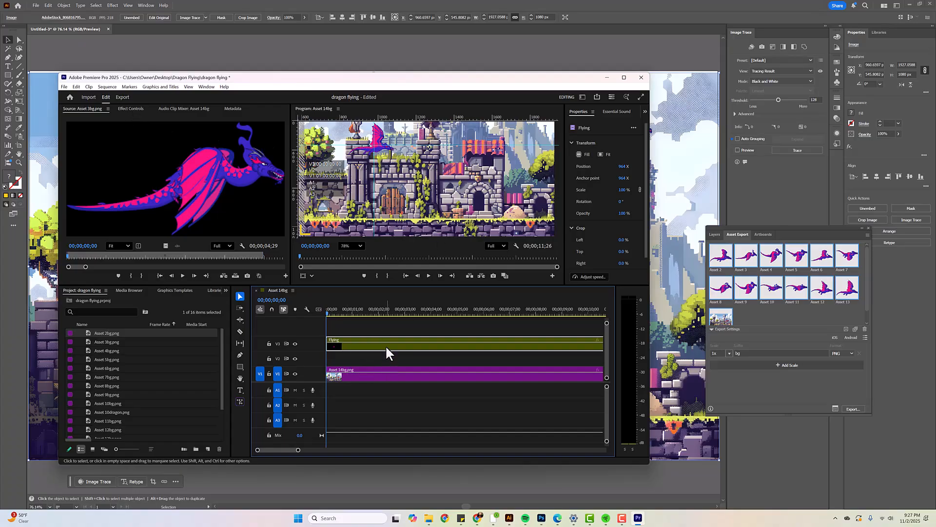
click(129, 108)
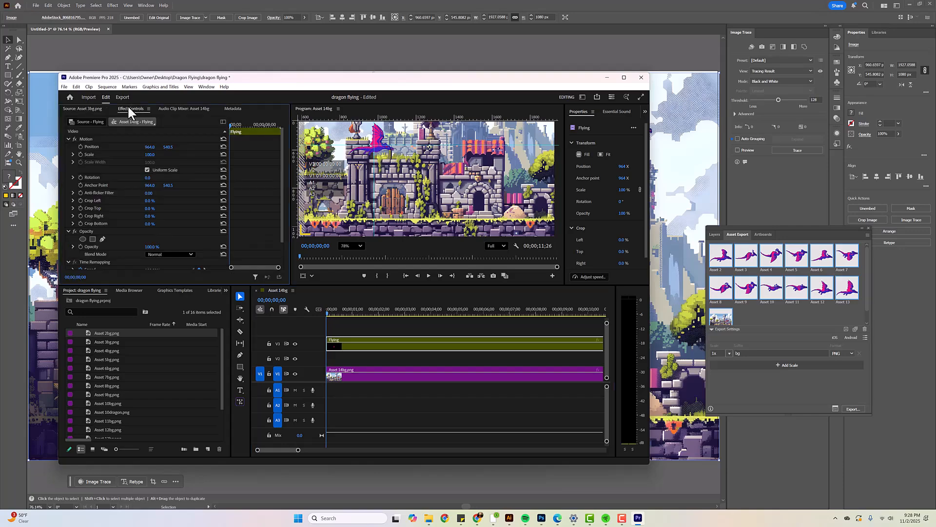
click(81, 146)
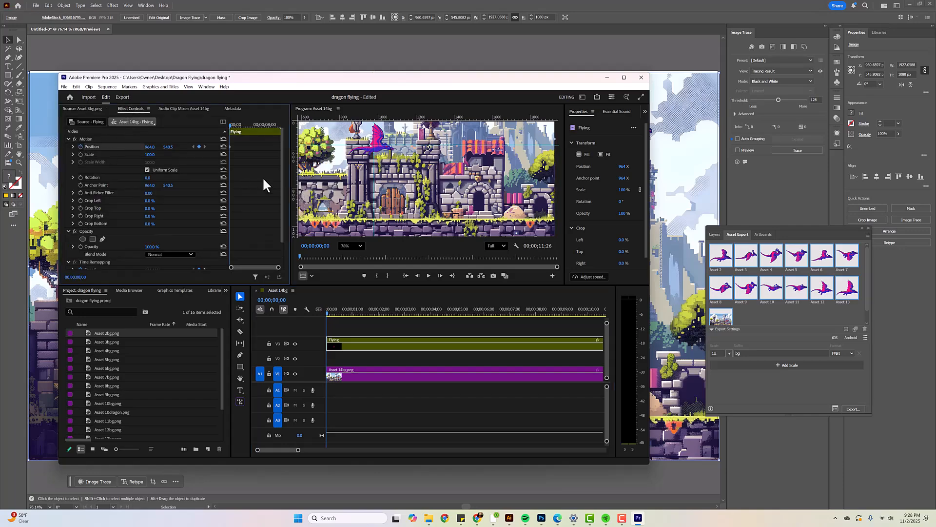
click(376, 145)
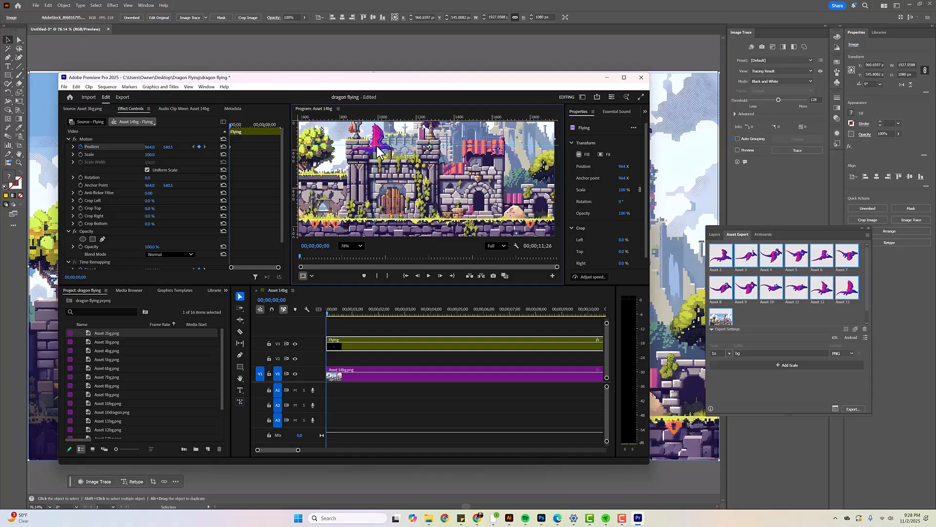
drag(377, 139, 284, 138)
click(231, 125)
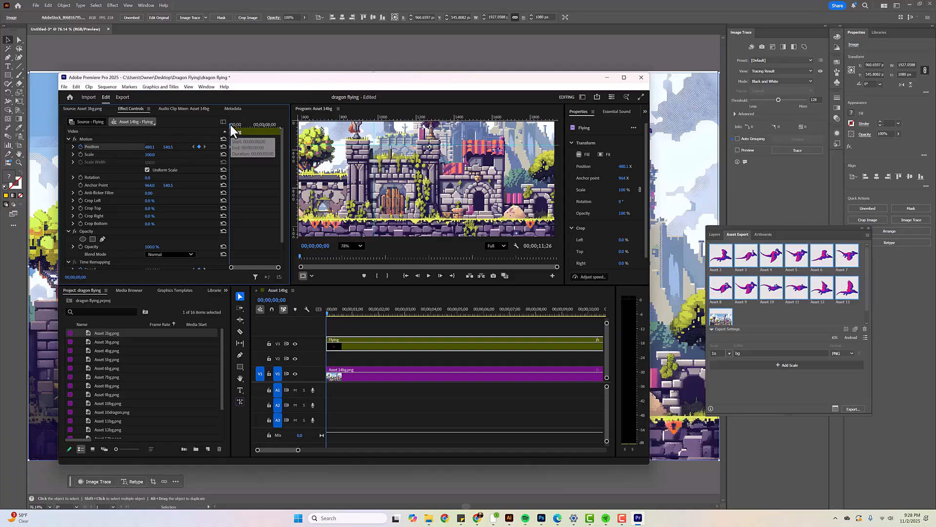
Add an ending Position keyframe for the Flying clip at 00;00;11;24 with X 2053.1, and play the sequence from the start
drag(230, 125, 288, 128)
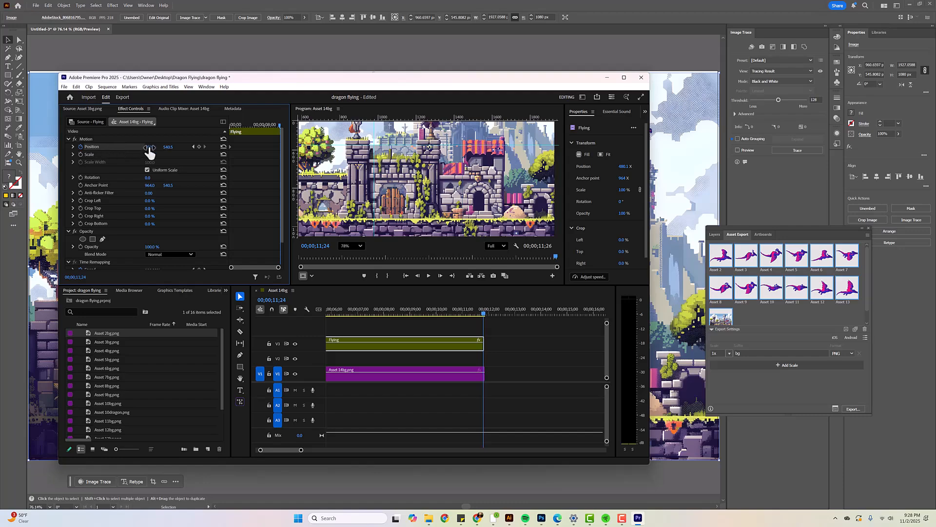
drag(149, 152, 916, 147)
key(Home)
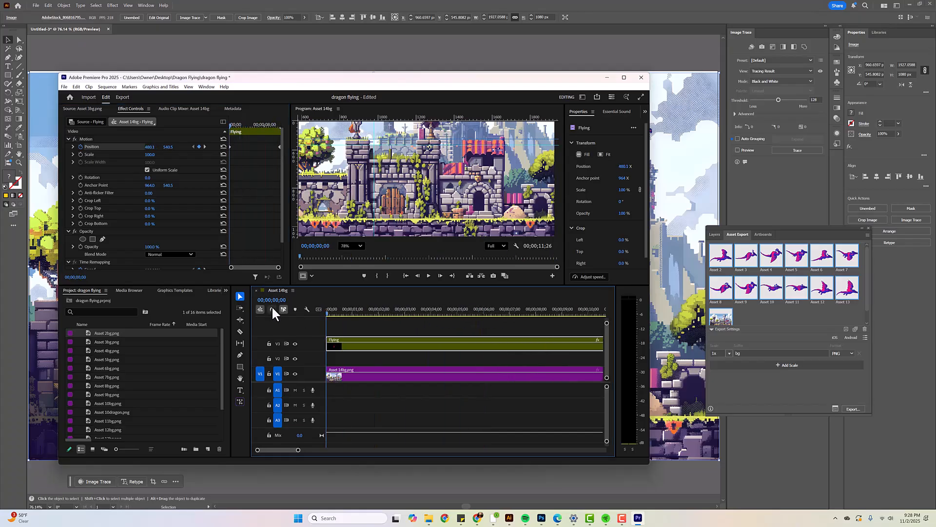
key(space)
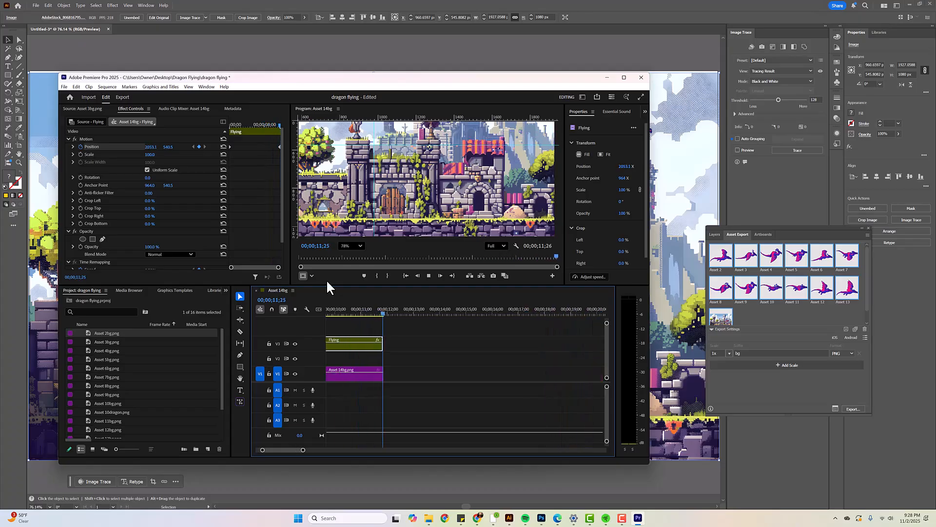
key(space)
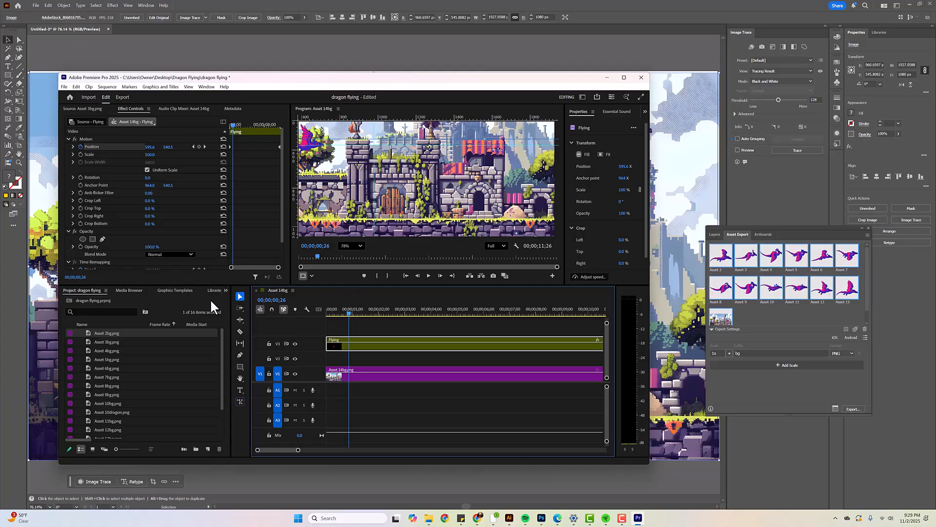
Add a text title containing the creator's full name over the castle scene at 00;00;00;26 using the Type tool
click(239, 389)
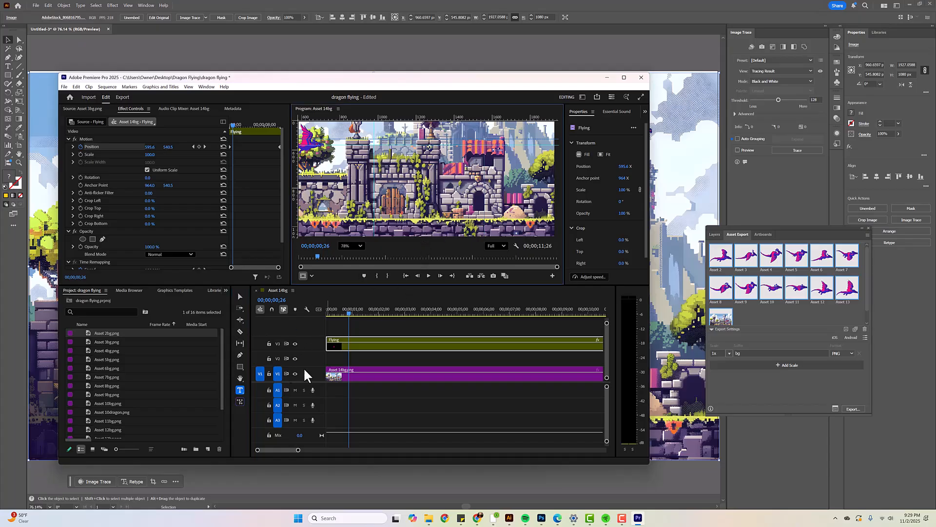
click(376, 357)
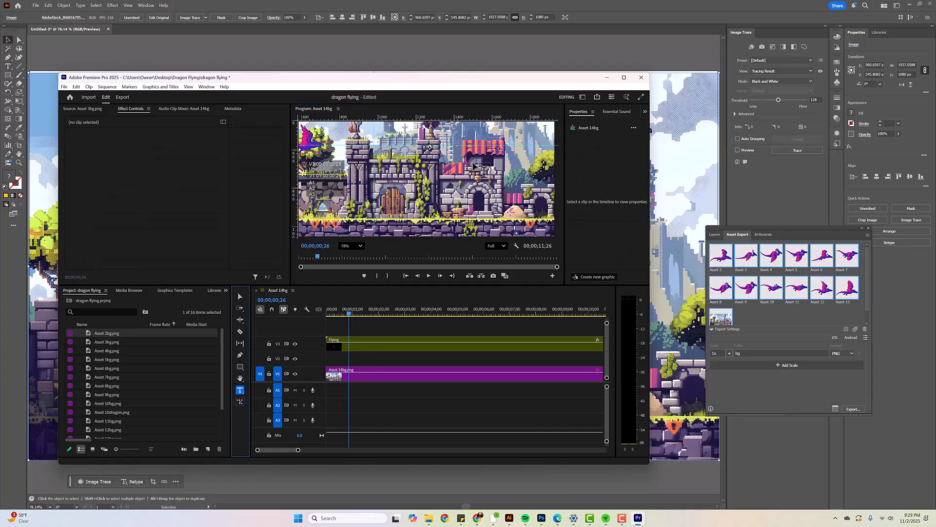
click(515, 184)
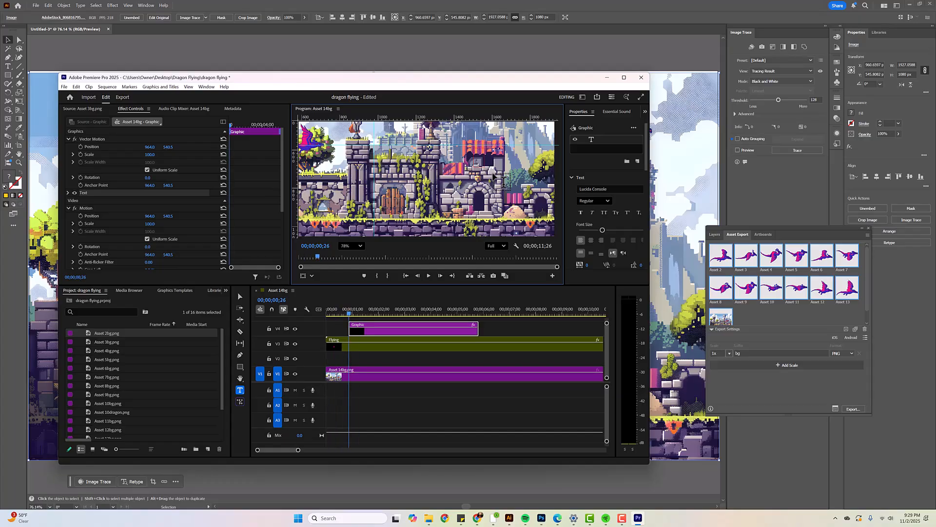
key(h)
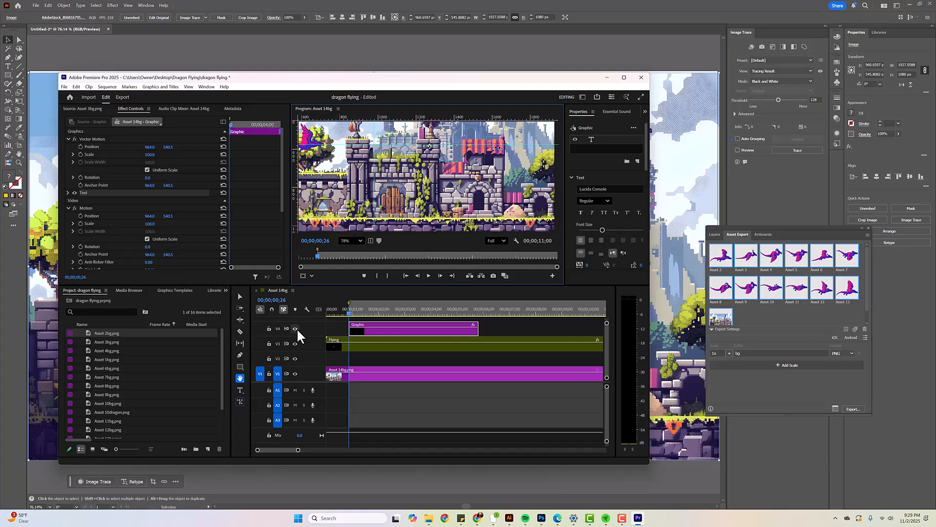
click(240, 390)
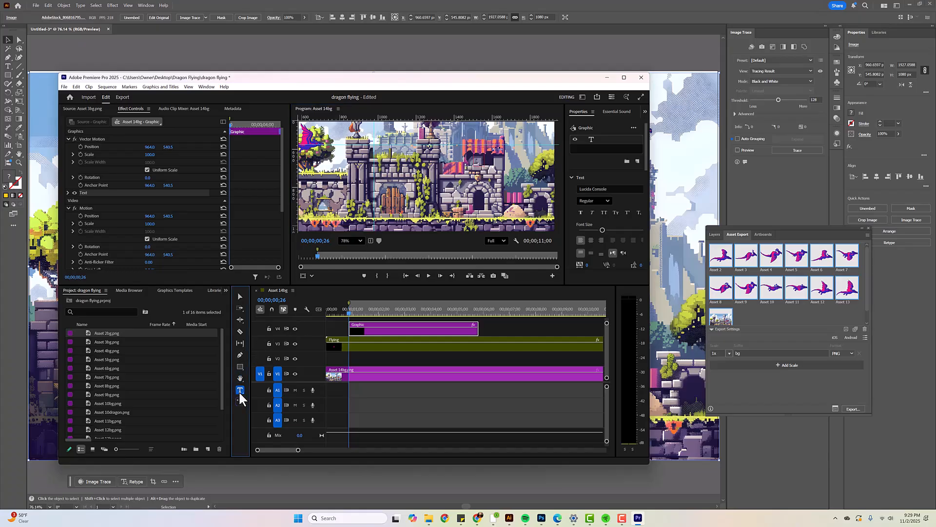
click(484, 131)
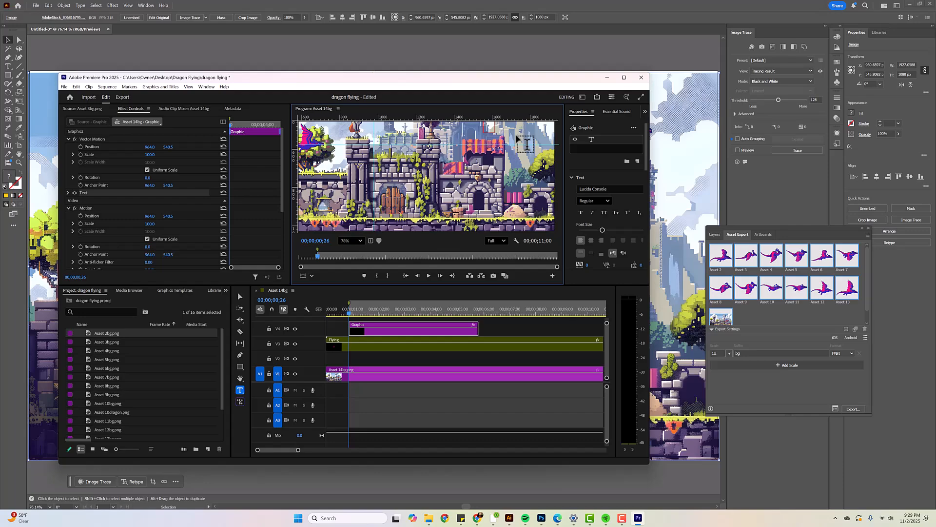
text(KYLE SMITH)
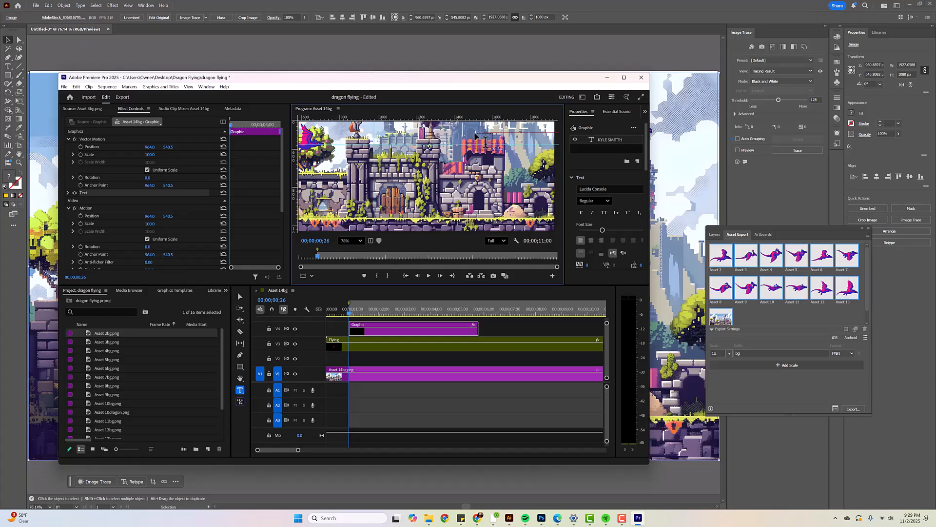
Move the name title to the lower-right corner of the castle scene, previewing its placement with a short playback
click(239, 294)
drag(516, 127, 410, 212)
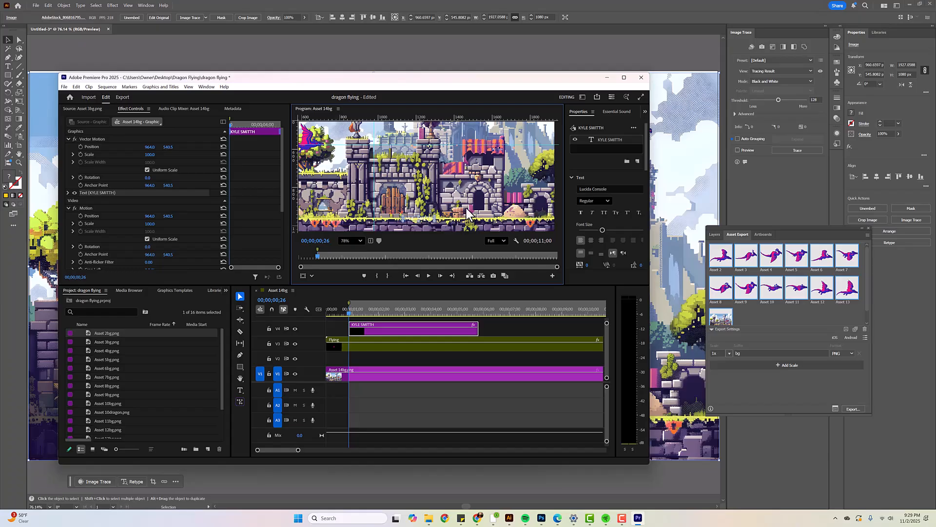
key(End)
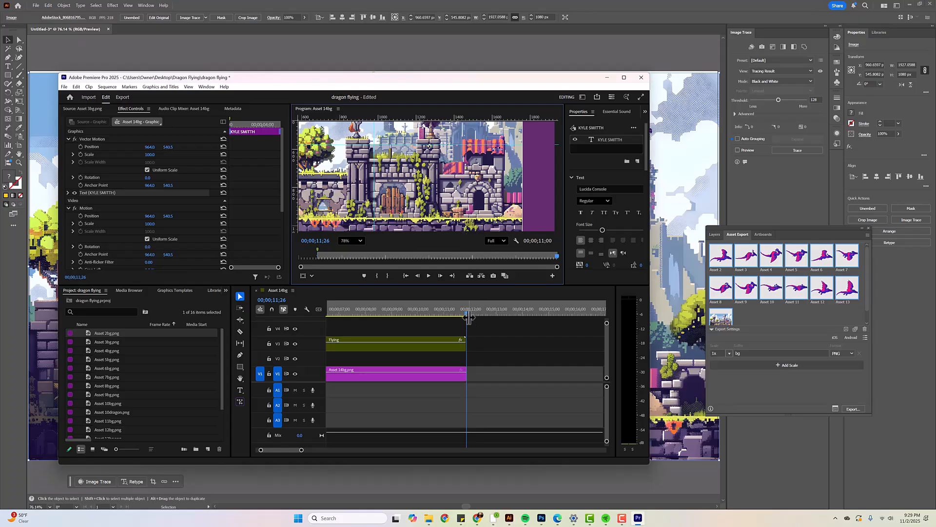
key(Home)
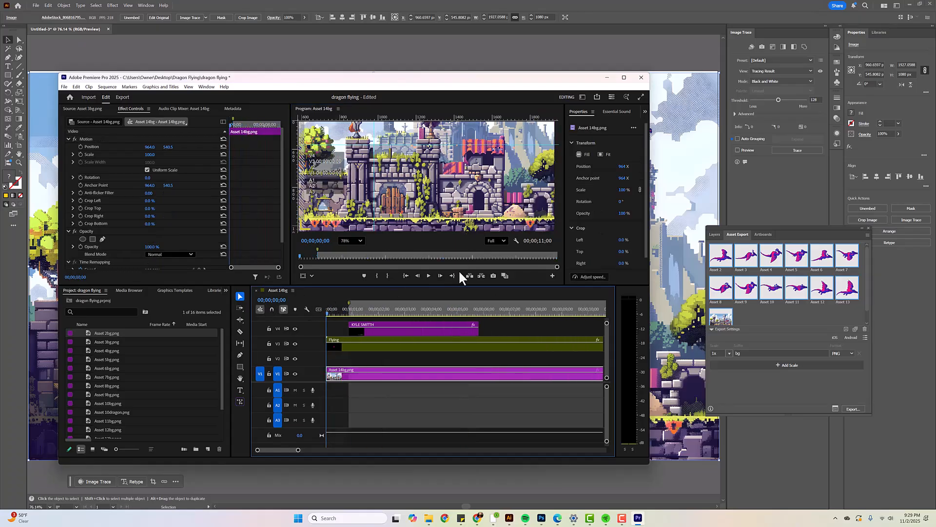
click(425, 330)
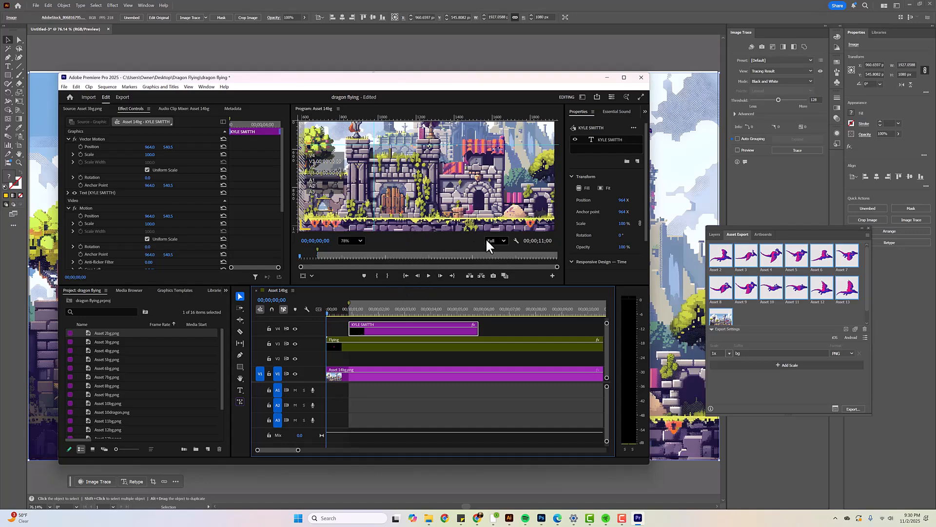
scroll(548, 209, down, 5)
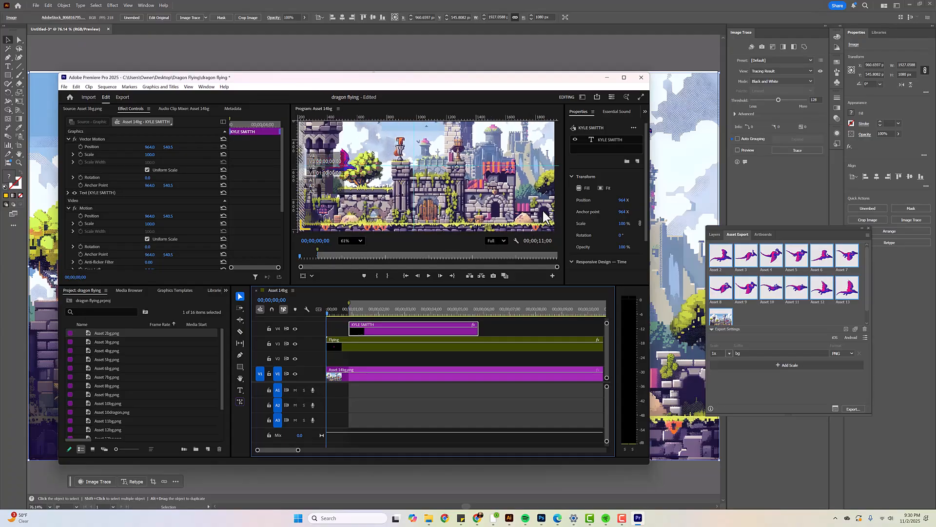
key(space)
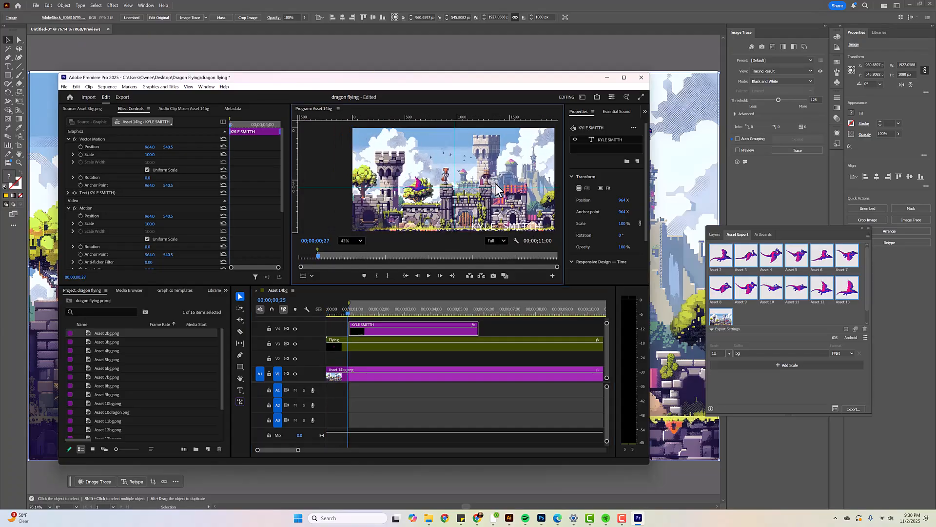
key(space)
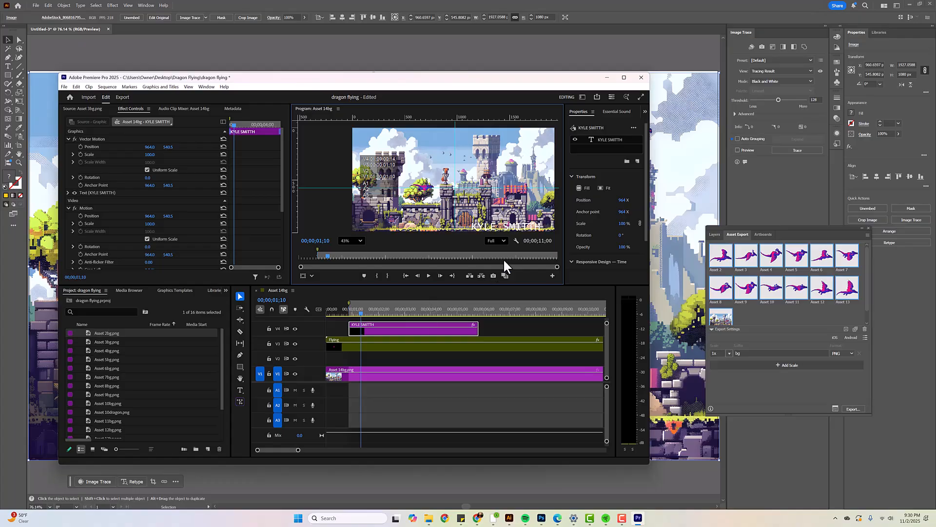
drag(508, 225, 515, 224)
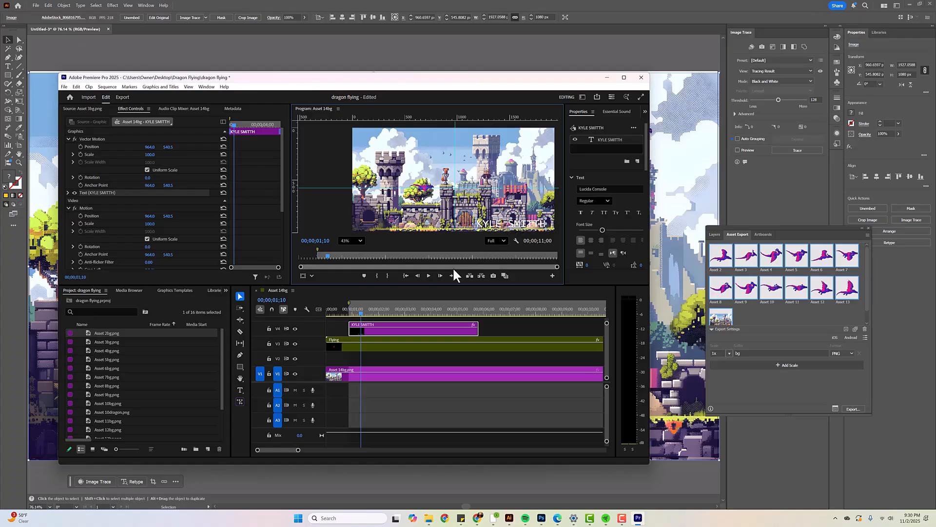
Stretch the name title clip from the sequence start to the end of the Flying clip
key(space)
key(space)
drag(355, 330, 327, 329)
drag(474, 330, 539, 332)
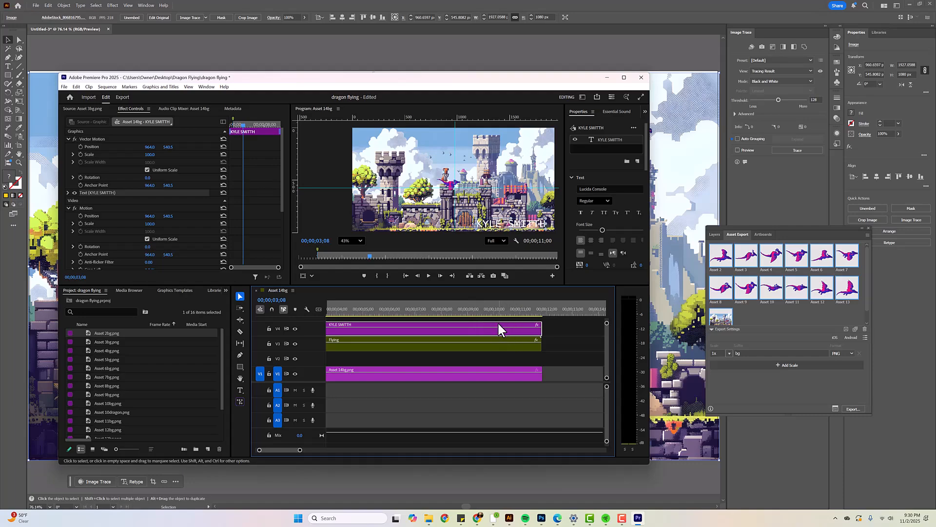
Reduce the name title's Vector Motion Scale to 53 and remove the extra letter from the misspelled surname
click(548, 333)
click(531, 333)
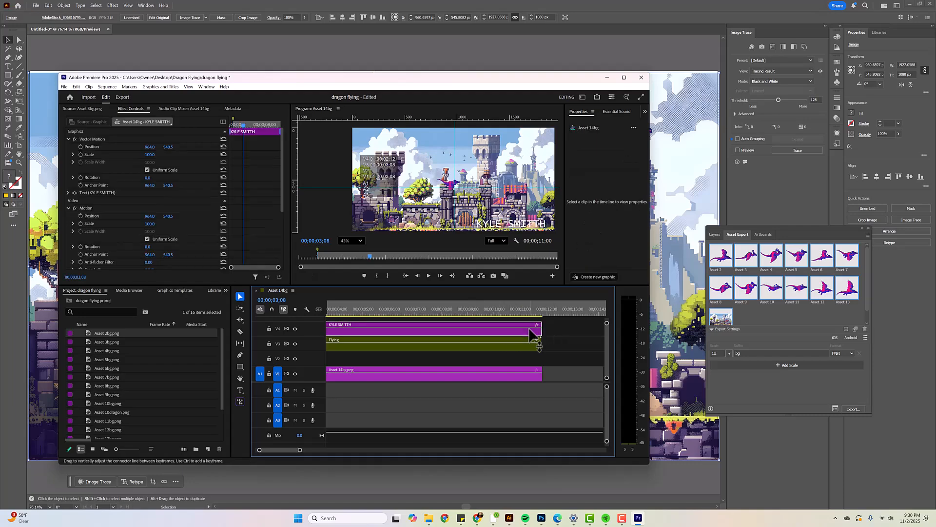
drag(149, 154, 125, 154)
click(496, 205)
key(t)
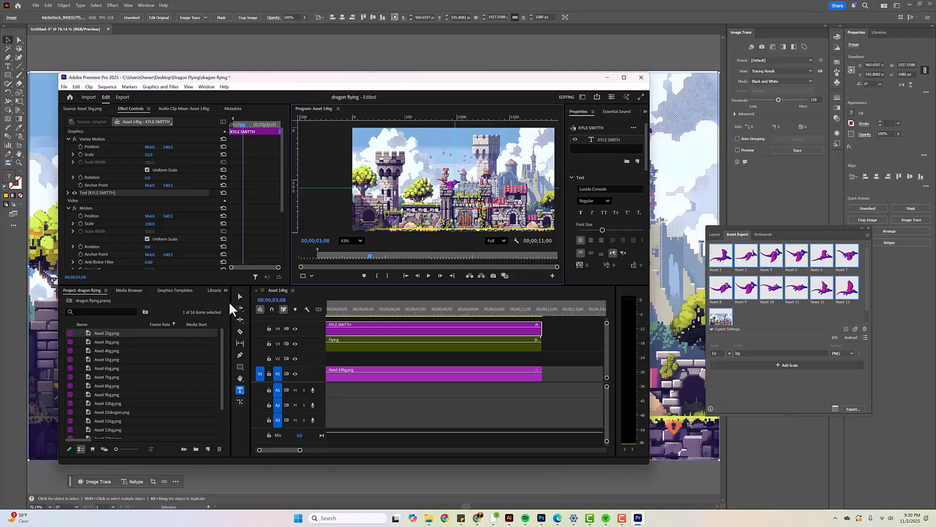
Move the reduced name title to the top centre of the castle scene
click(239, 297)
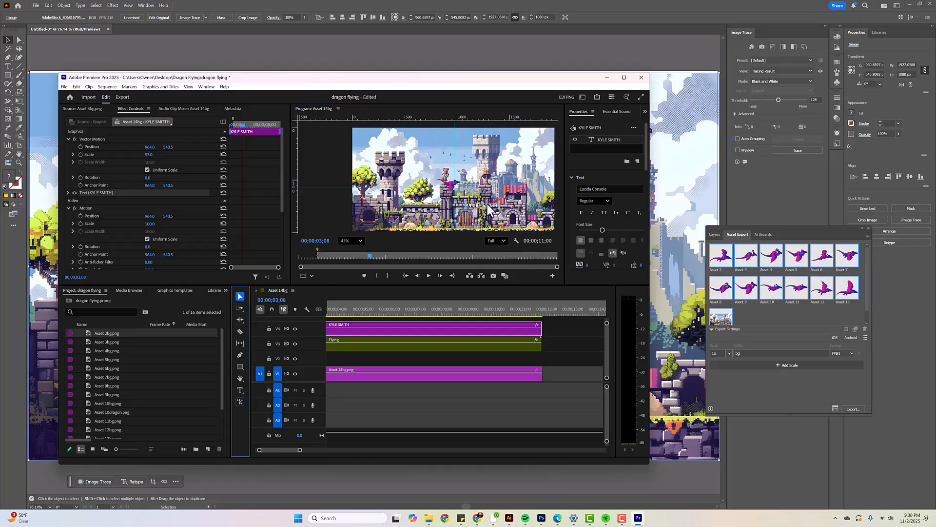
drag(488, 204, 478, 166)
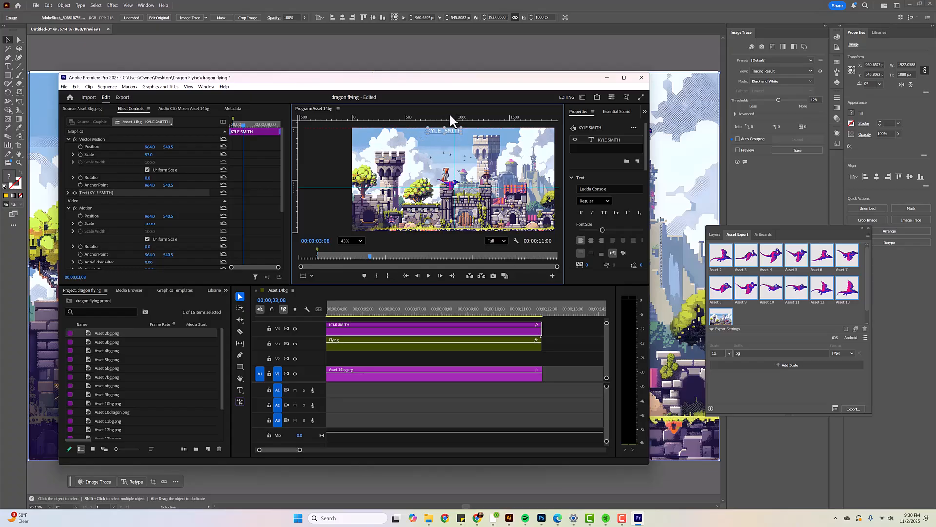
click(479, 142)
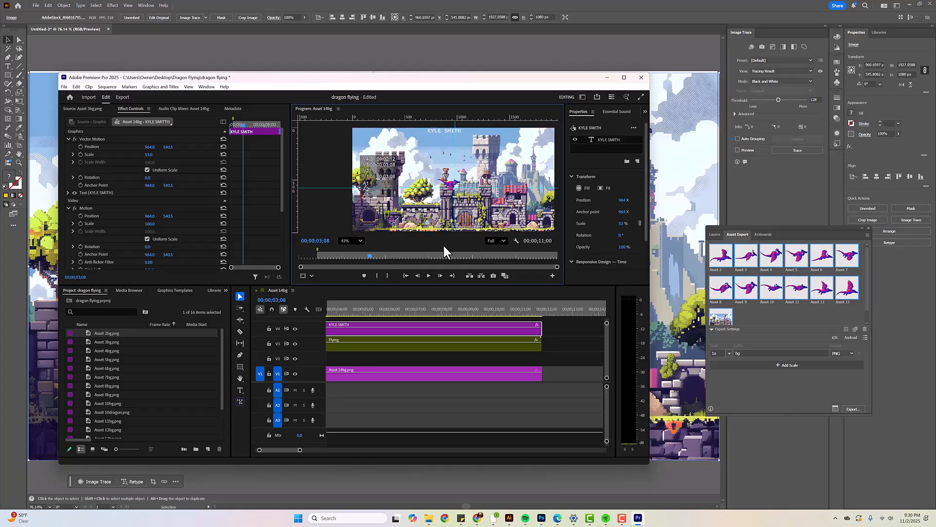
Play the Asset 14bg sequence from the start to check the dragon's flight together with the name title
drag(362, 311, 268, 307)
key(space)
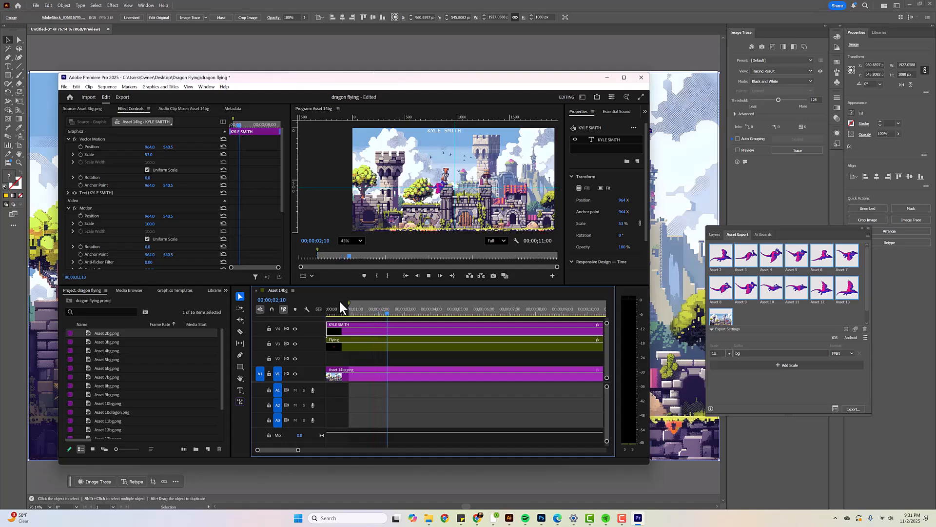
key(space)
click(393, 344)
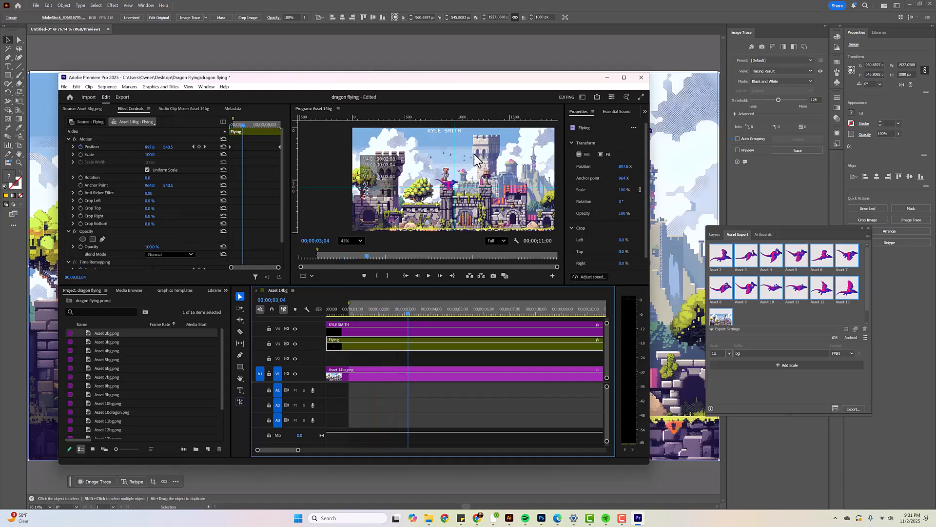
key(space)
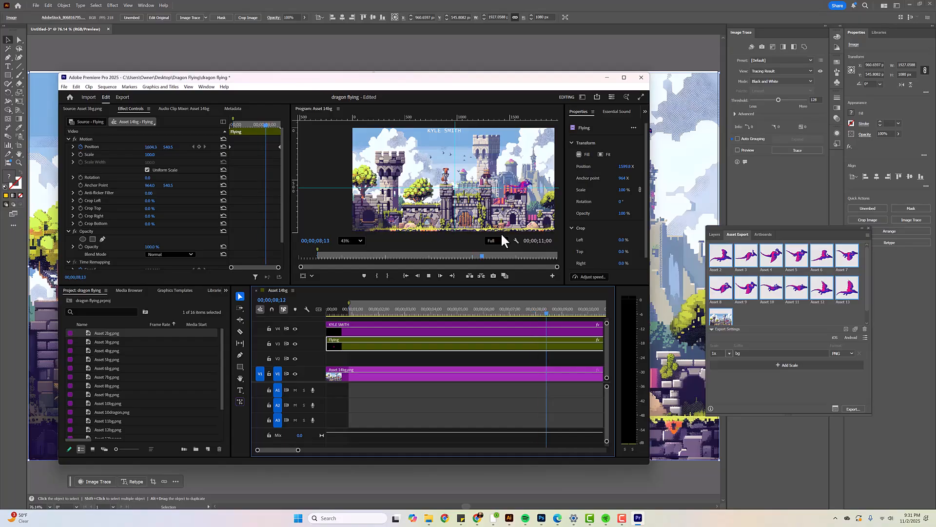
key(space)
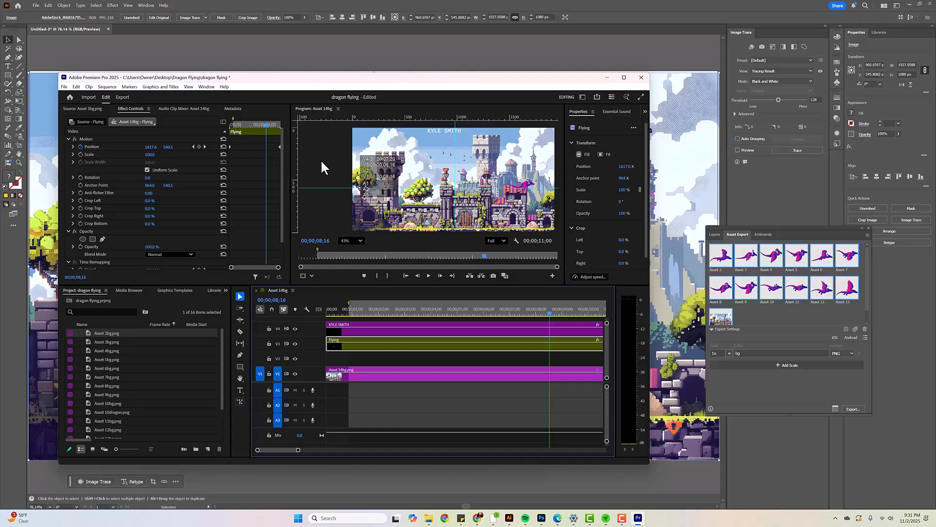
Set up a media file export named dragon in the Desktop's Dragon Flying folder with the High Quality 1080p HD preset
click(121, 97)
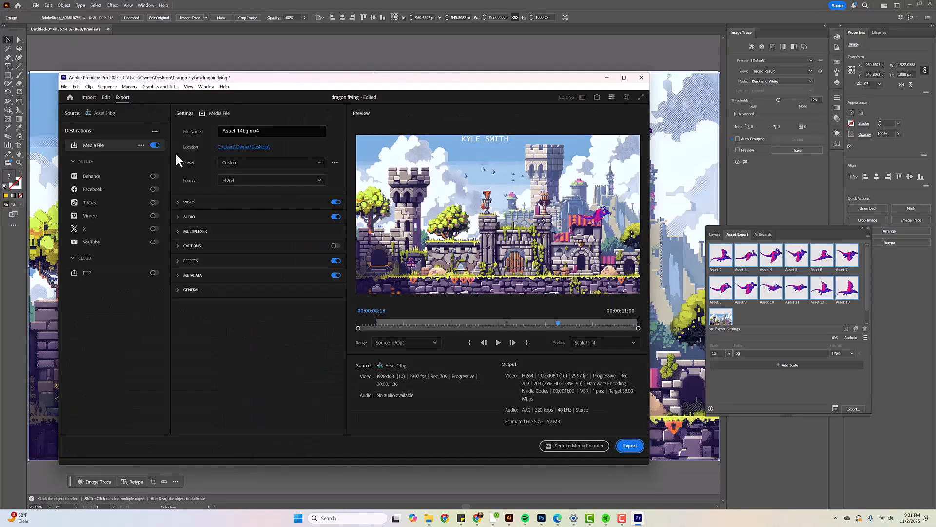
click(246, 130)
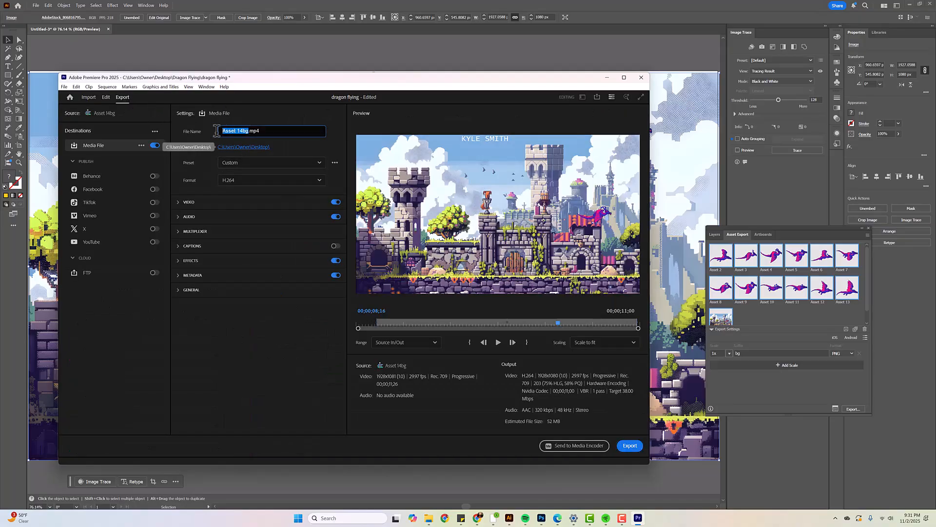
text(dragon)
click(245, 148)
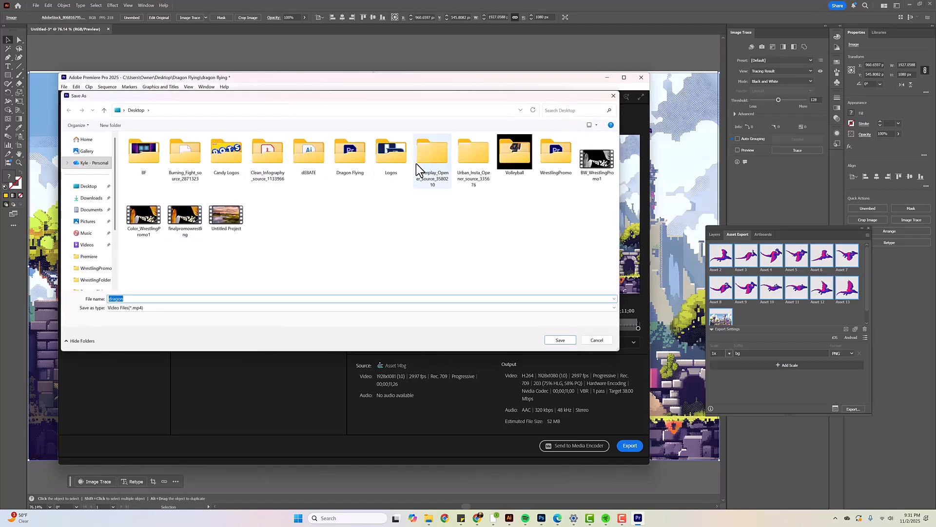
double_click(347, 157)
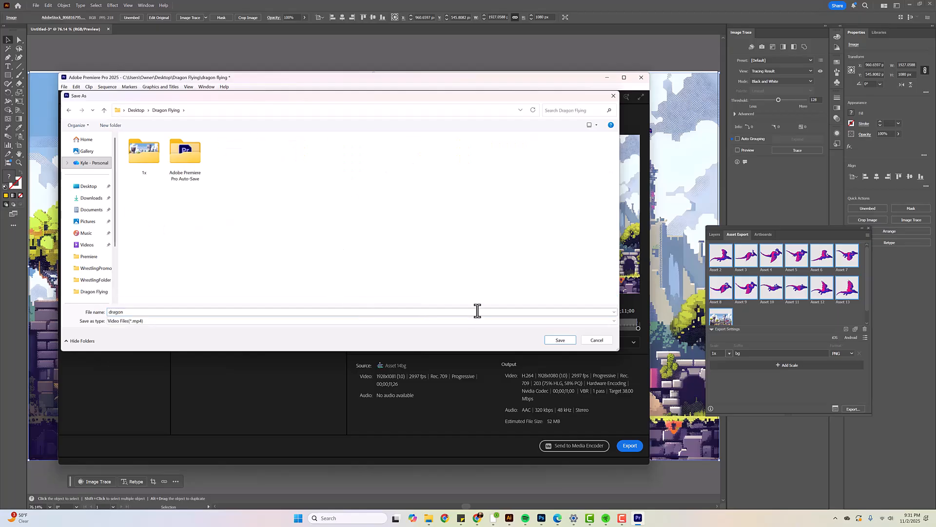
click(566, 340)
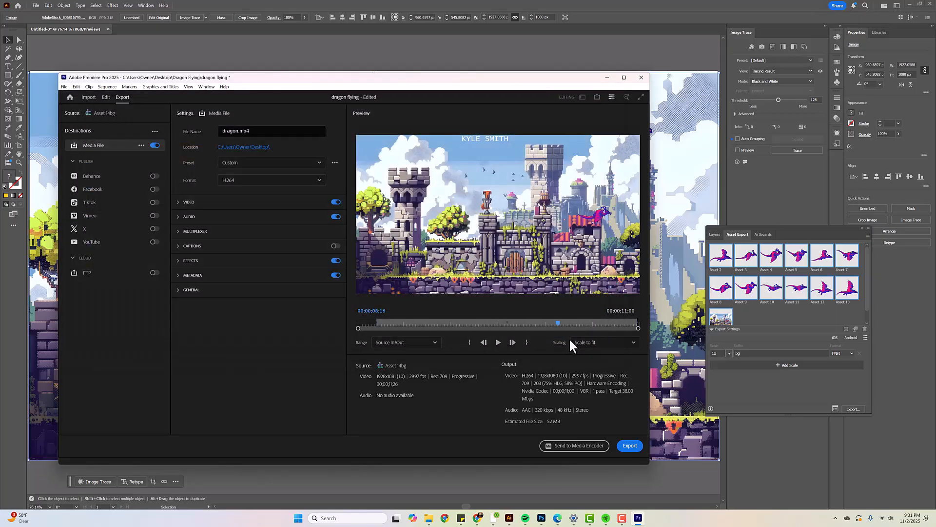
click(267, 162)
click(259, 214)
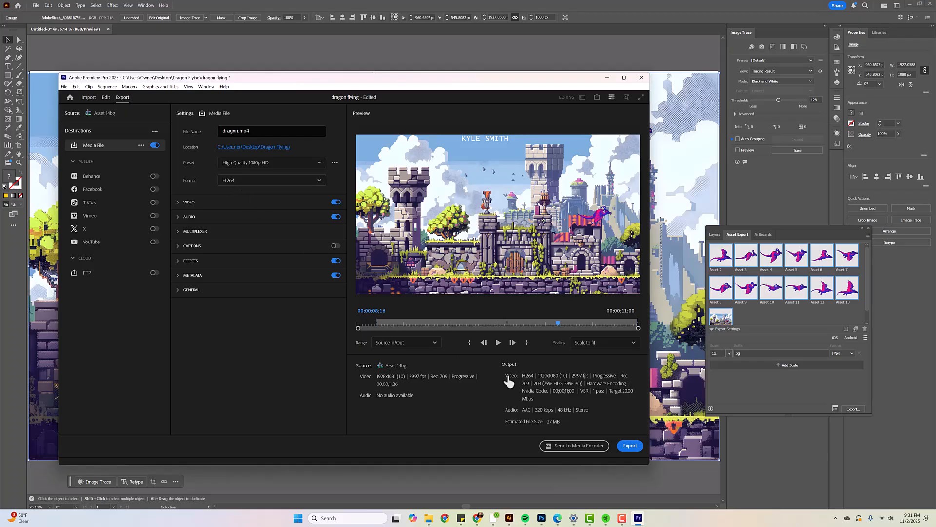
Set the export range to Entire Source and export the dragon.mp4 video
click(411, 345)
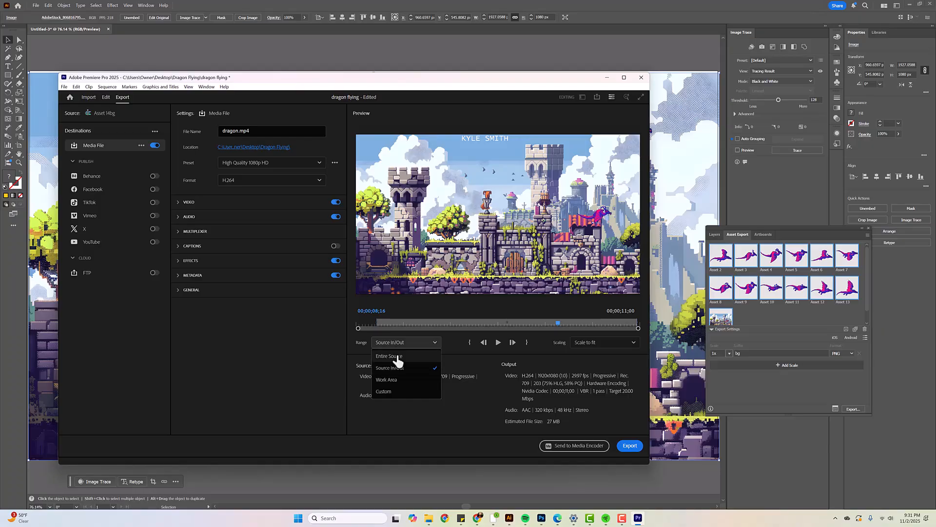
click(396, 356)
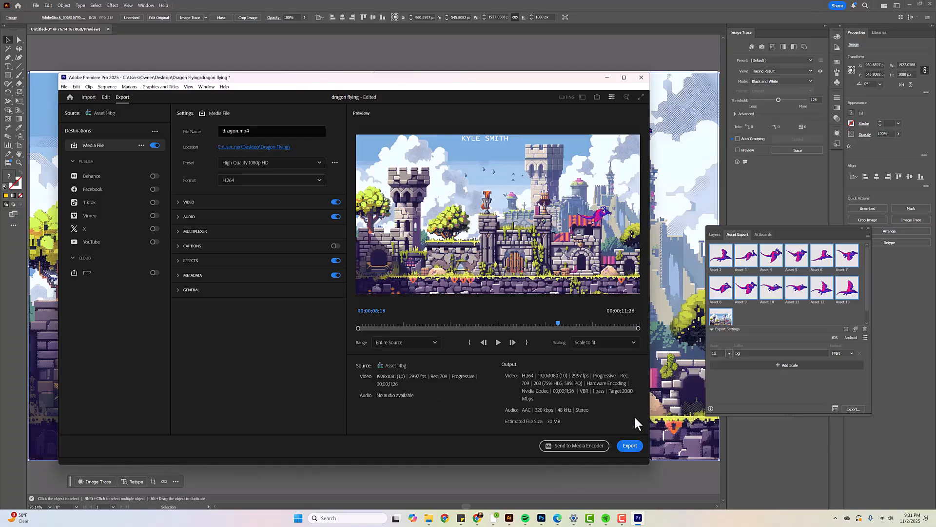
click(629, 446)
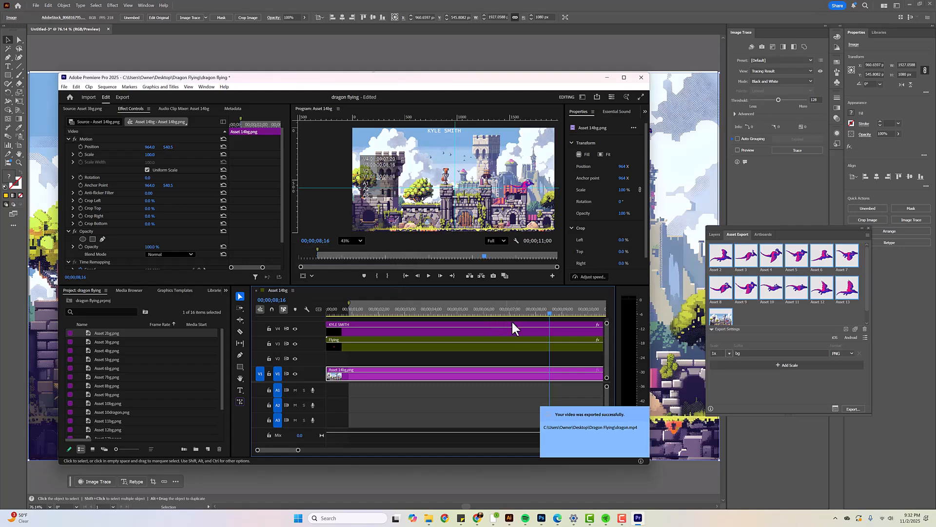
Switch to File Explorer, play the exported dragon video from the Desktop's Dragon Flying folder to check it, and close the player
click(428, 518)
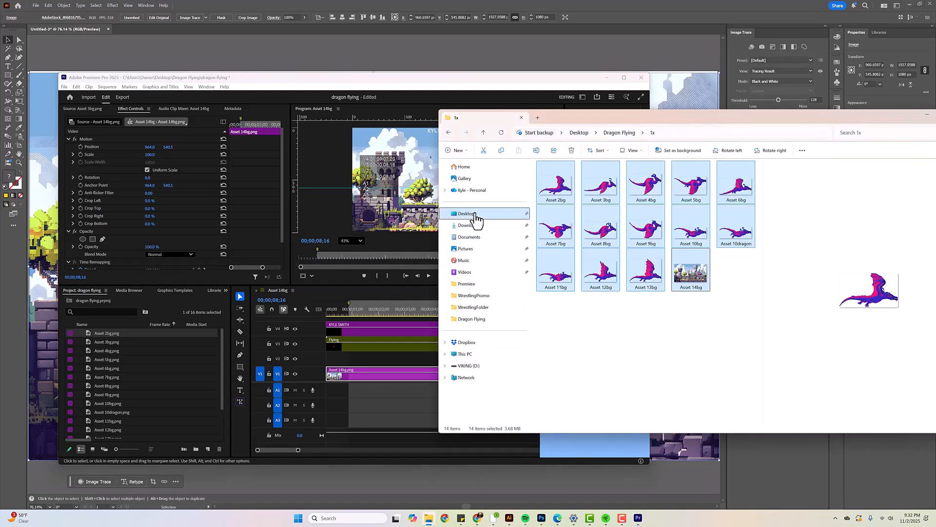
click(725, 335)
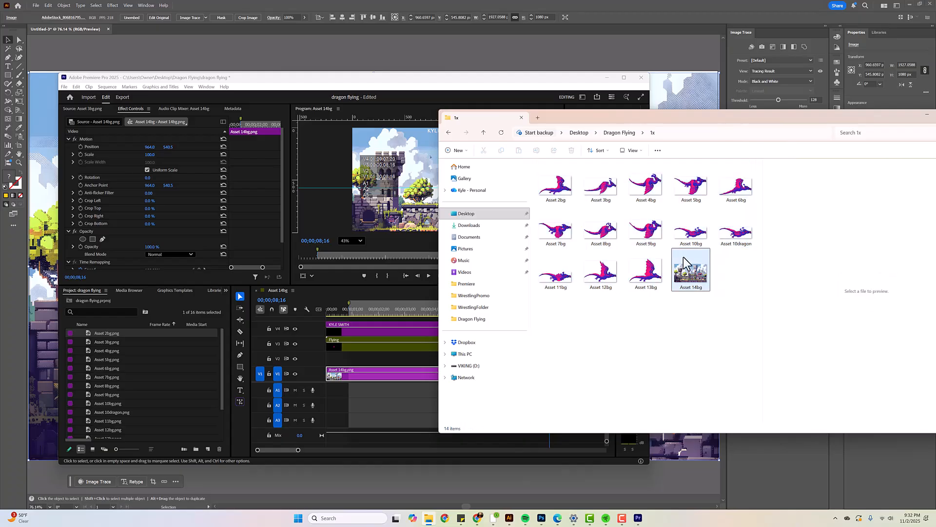
click(587, 134)
click(610, 133)
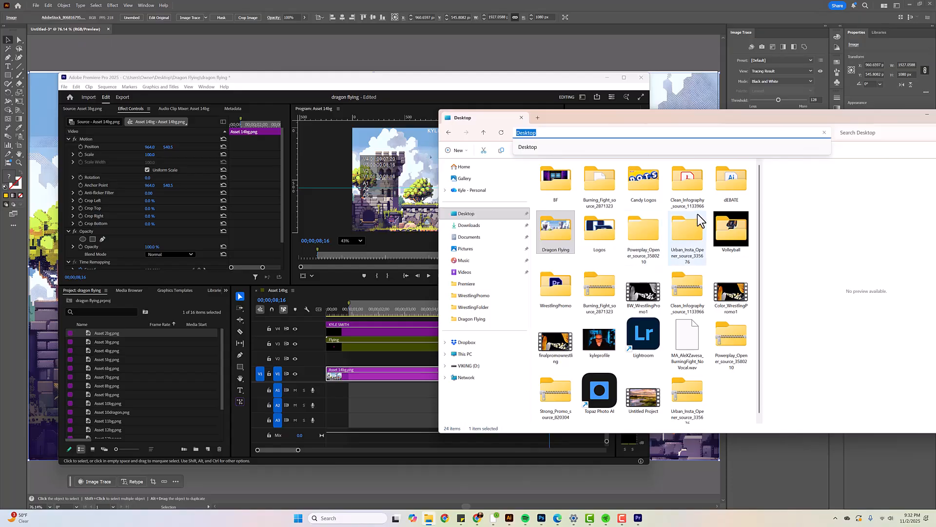
double_click(551, 232)
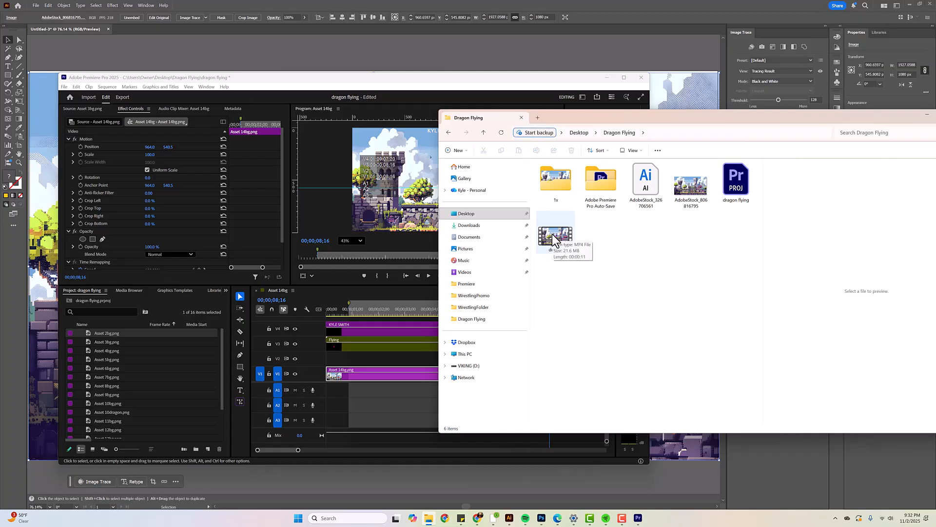
click(552, 234)
double_click(552, 233)
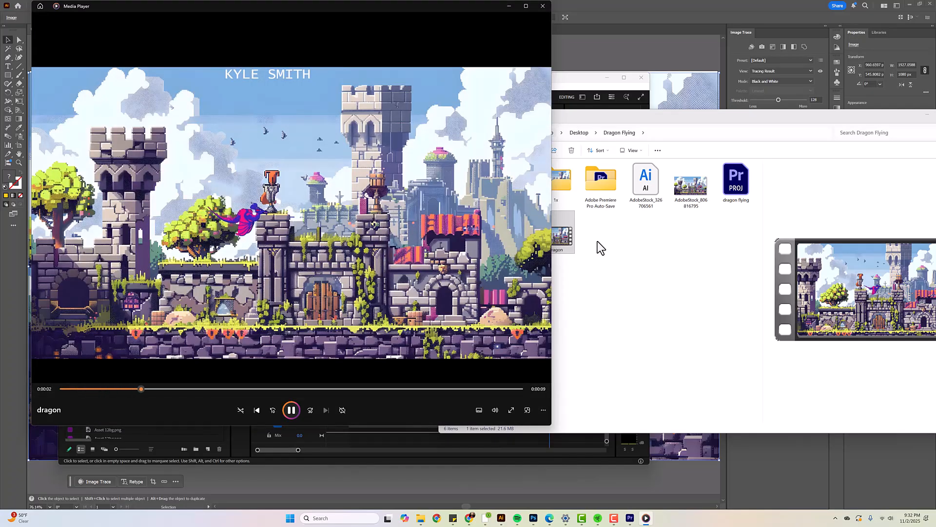
click(543, 6)
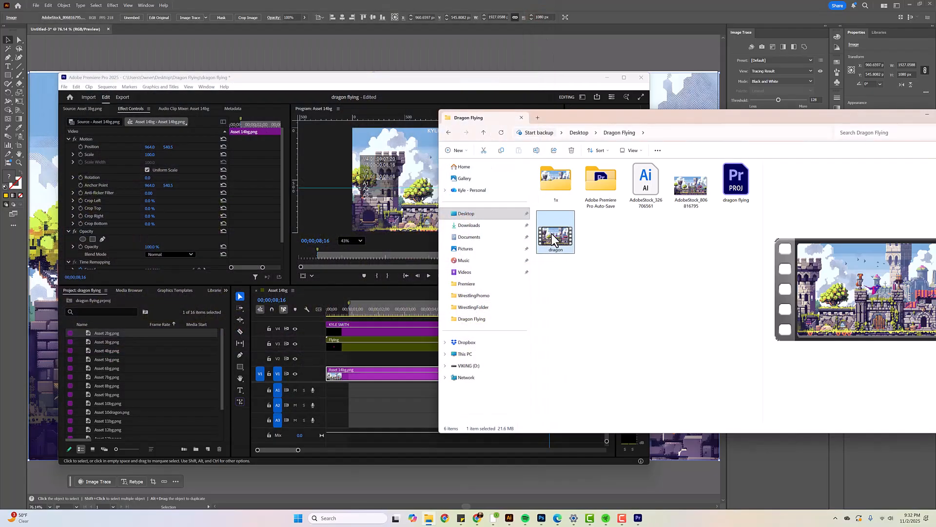
Check the dragon flying project file and the dragon video in the Dragon Flying folder, and close File Explorer
click(741, 189)
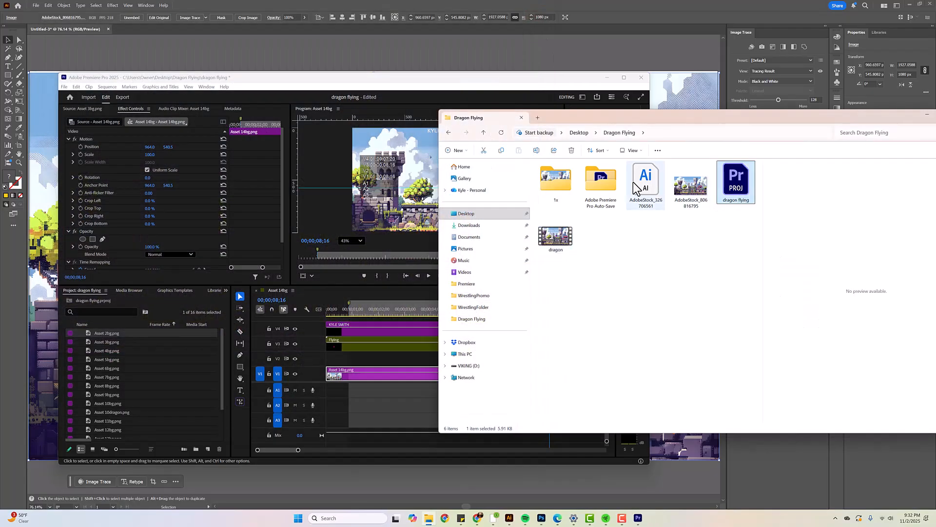
click(563, 237)
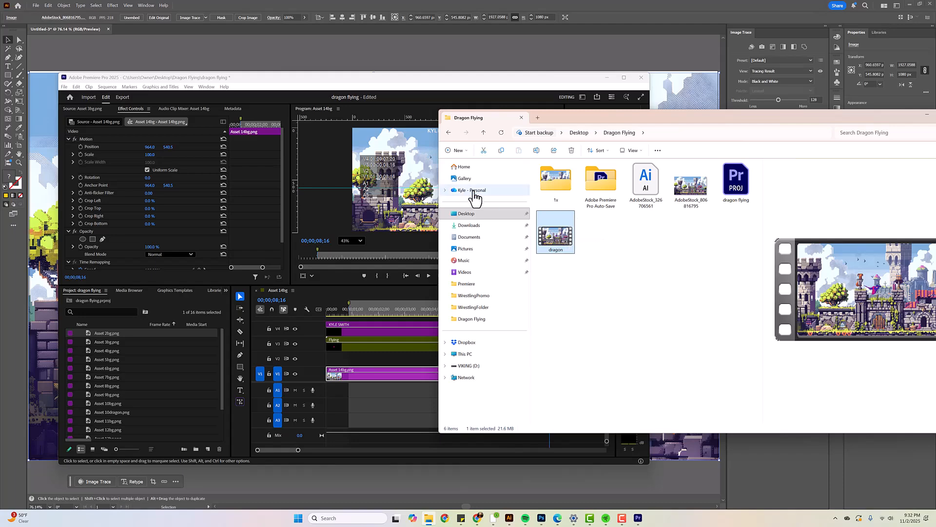
drag(679, 117, 445, 127)
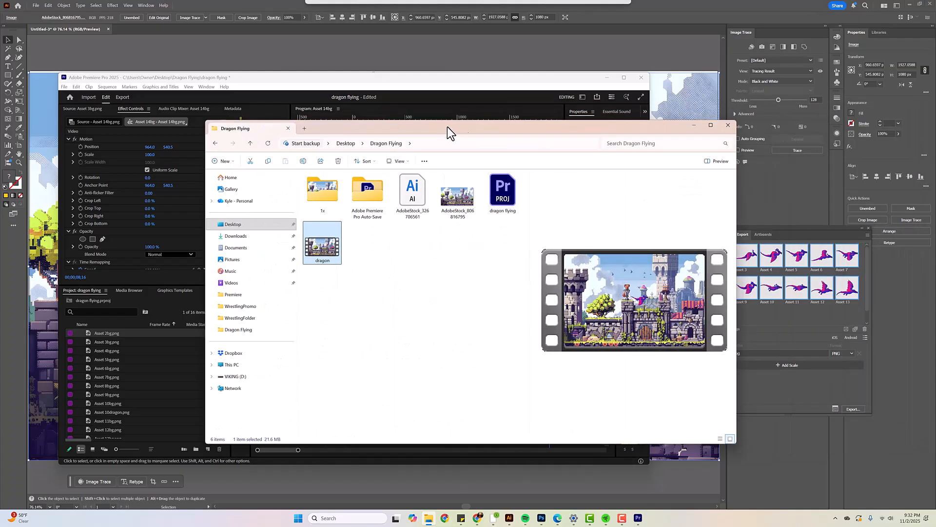
click(725, 128)
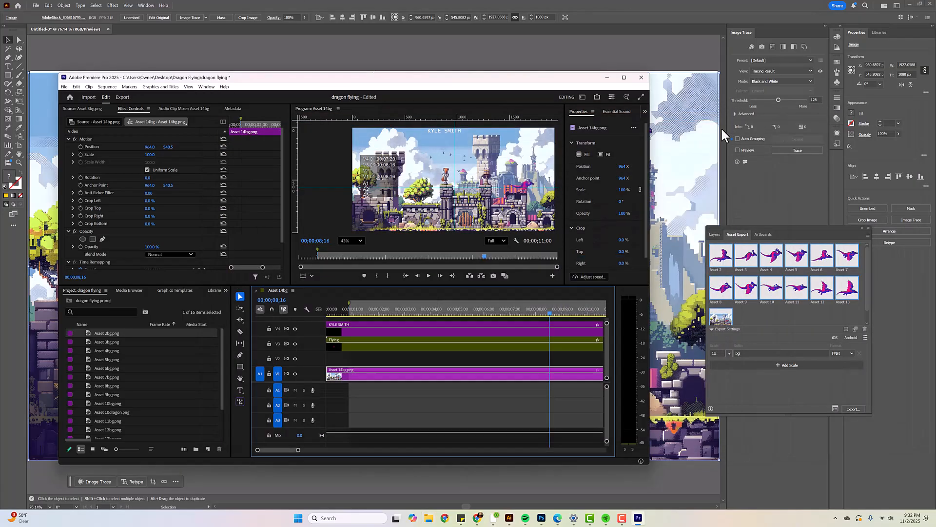